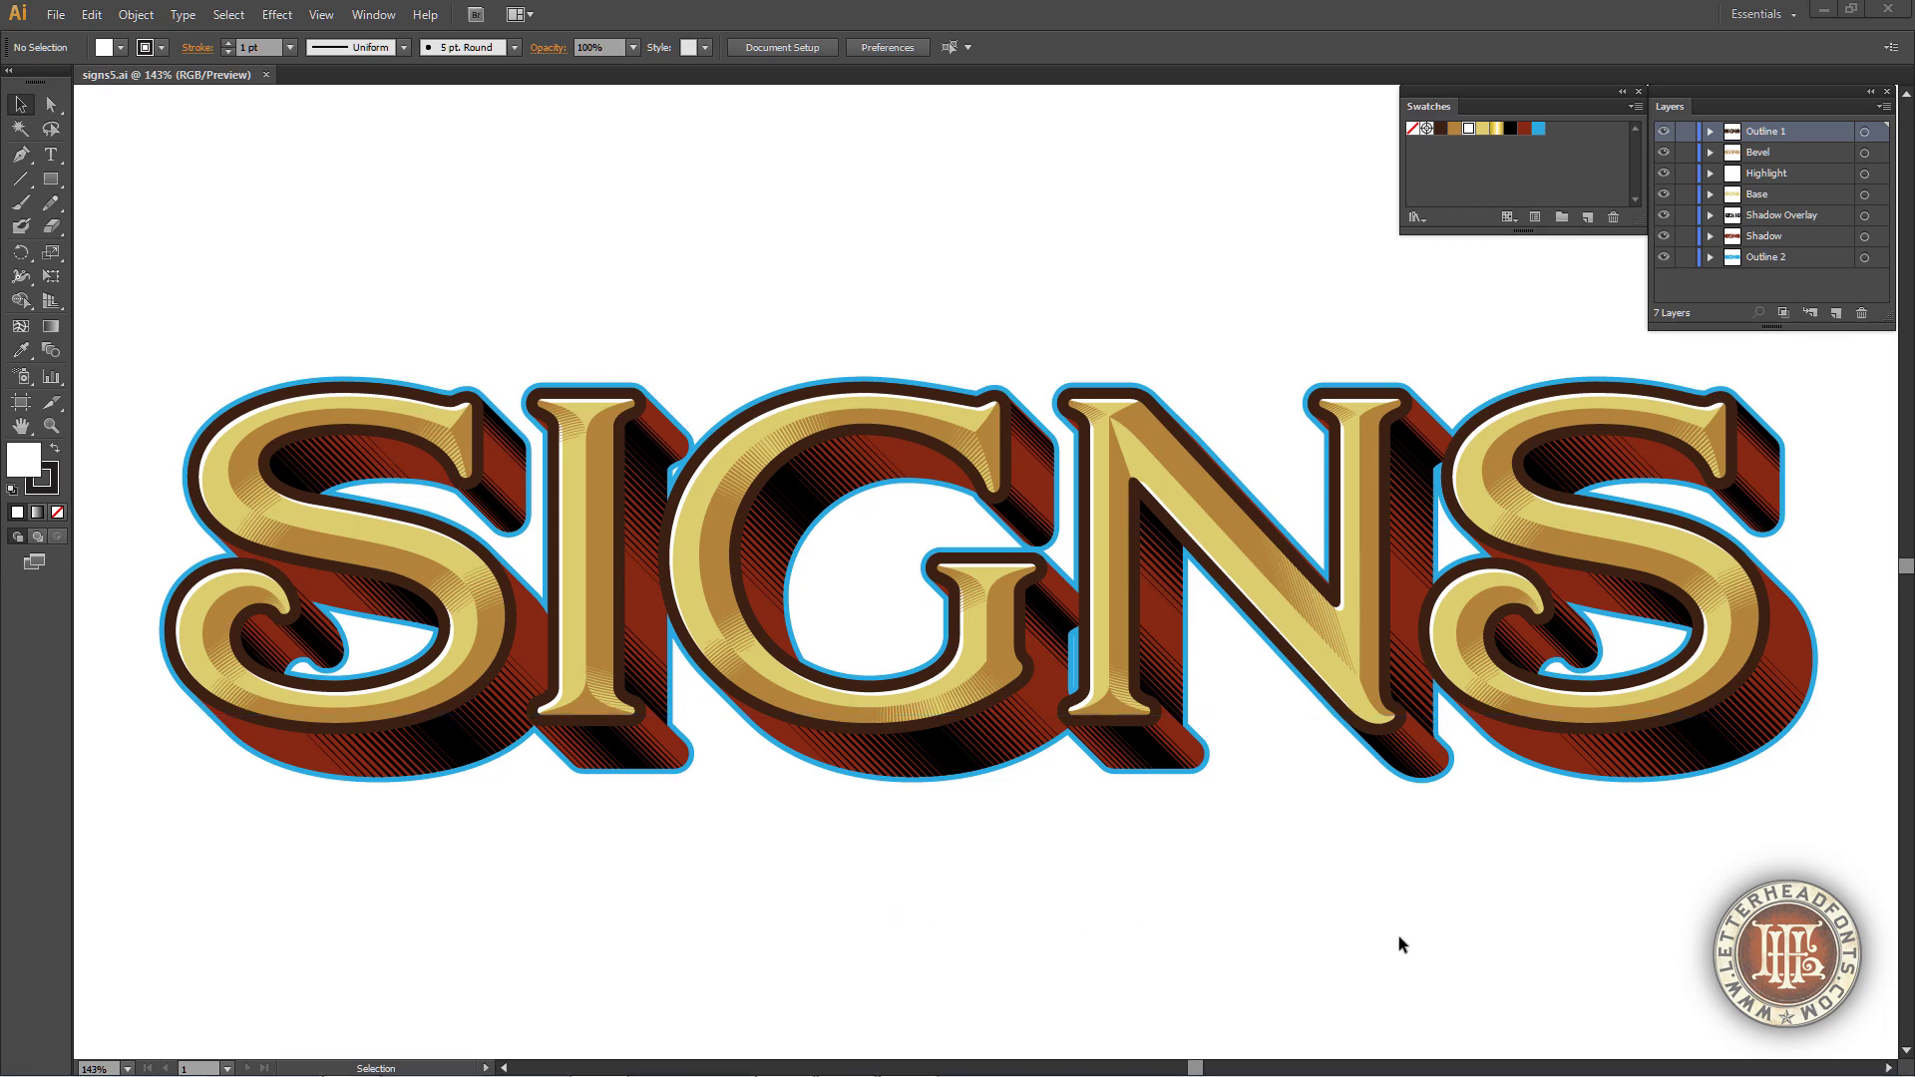
Hide all seven layers, from Outline 1 down to Outline 2
click(1664, 131)
click(1664, 152)
click(1664, 173)
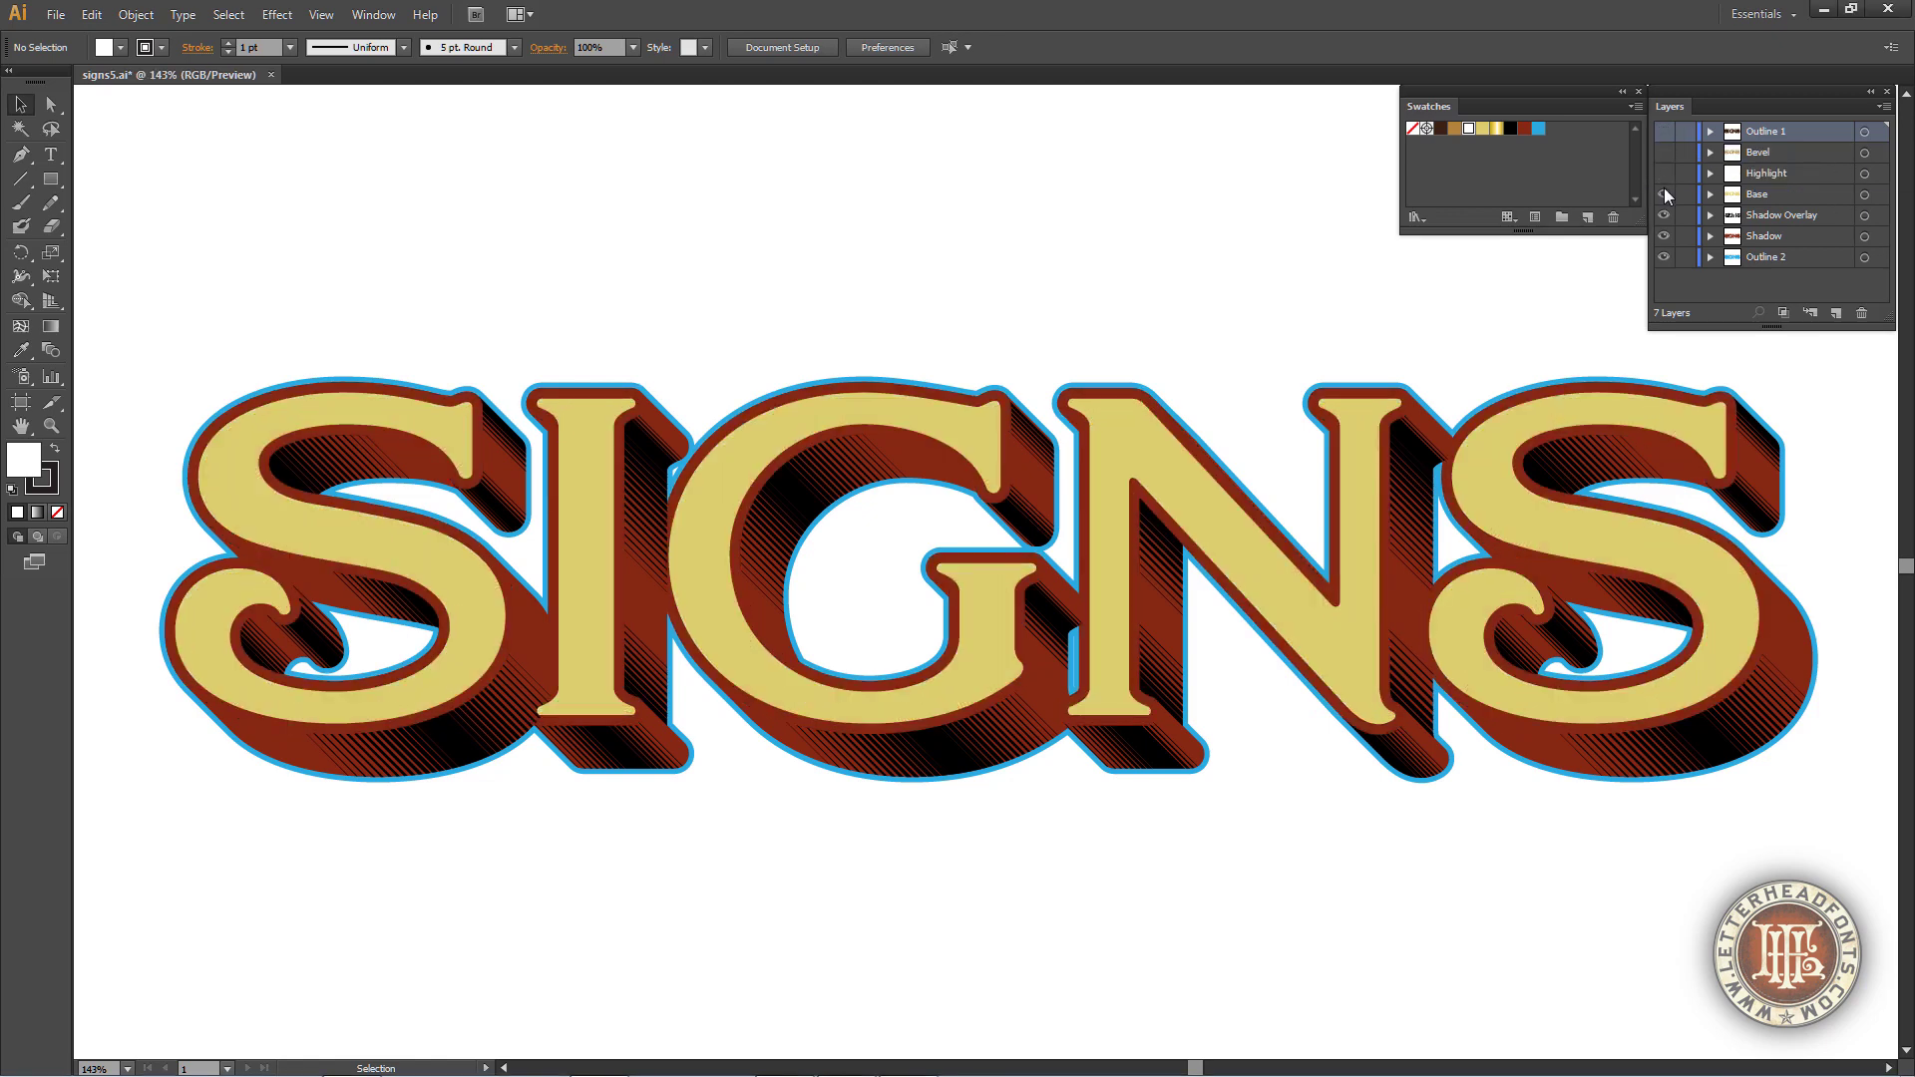
click(1664, 194)
click(1664, 215)
click(1664, 236)
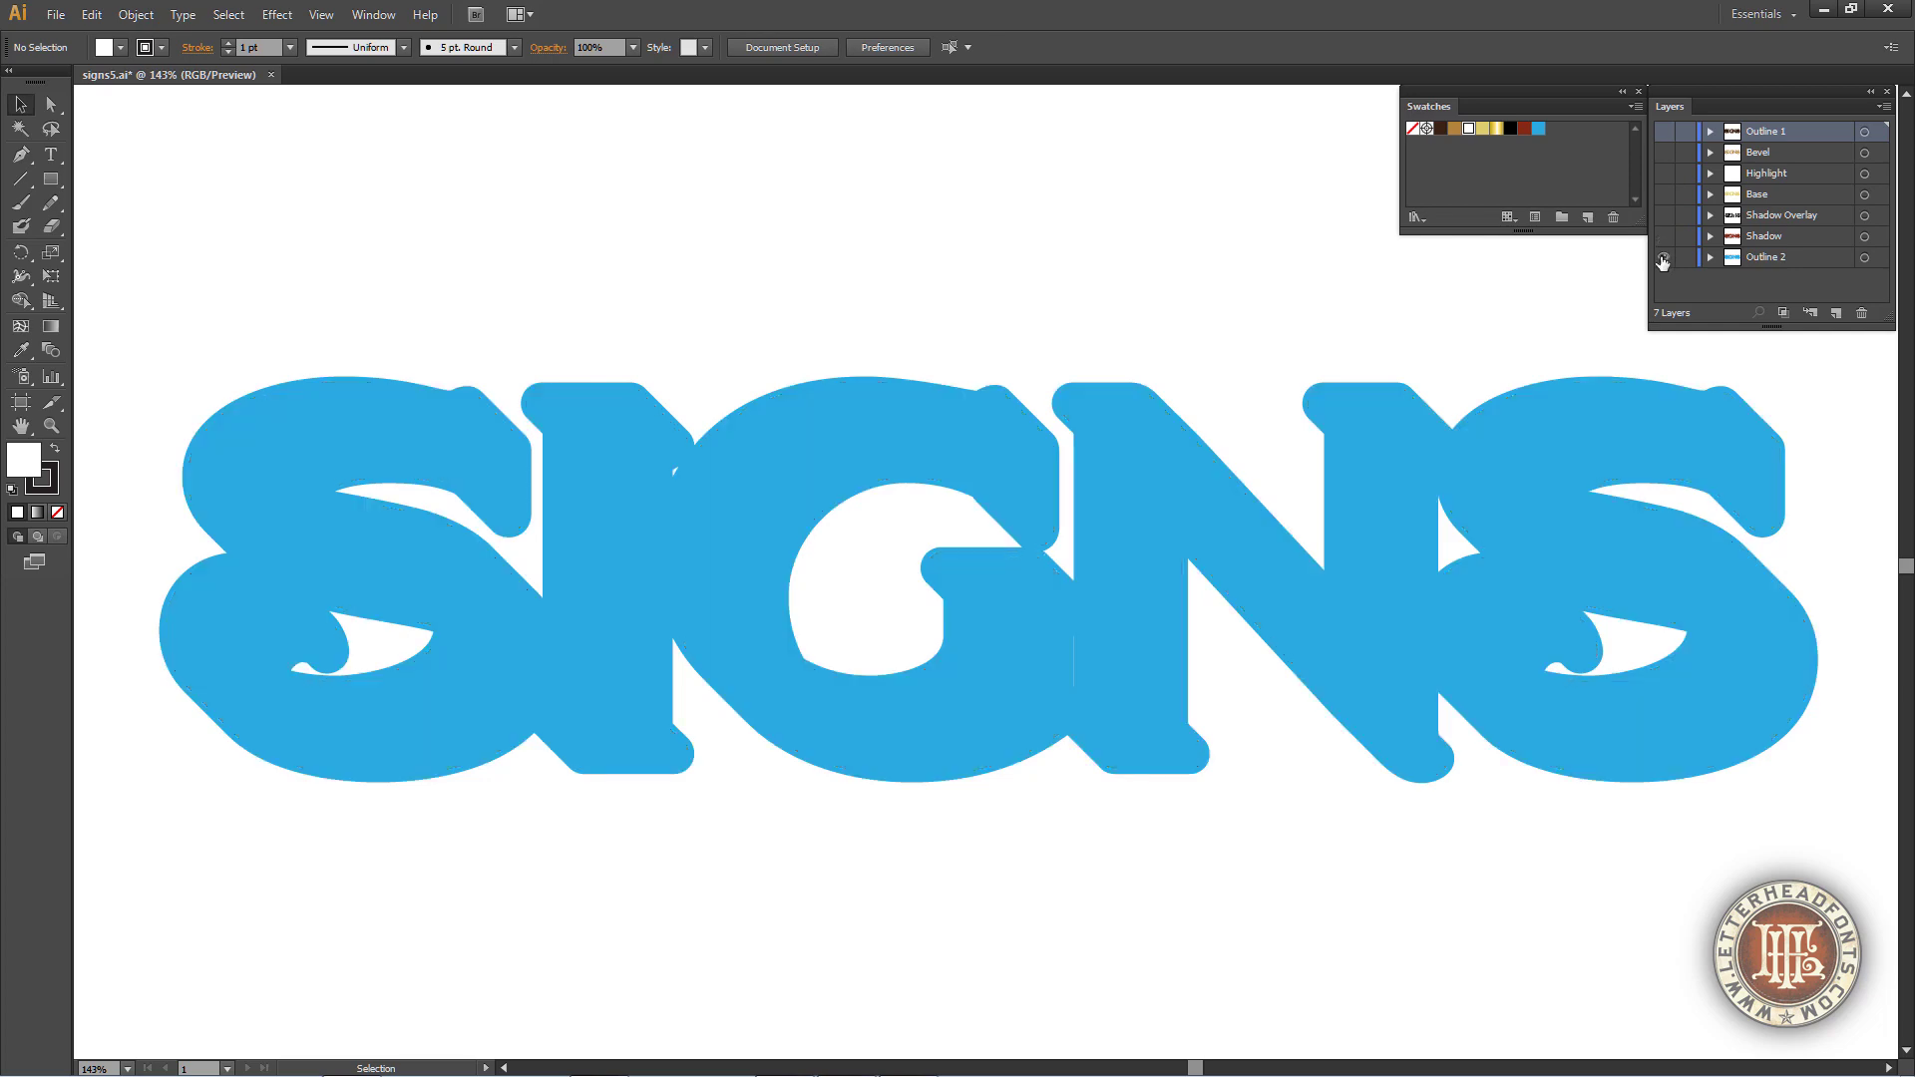
click(1664, 256)
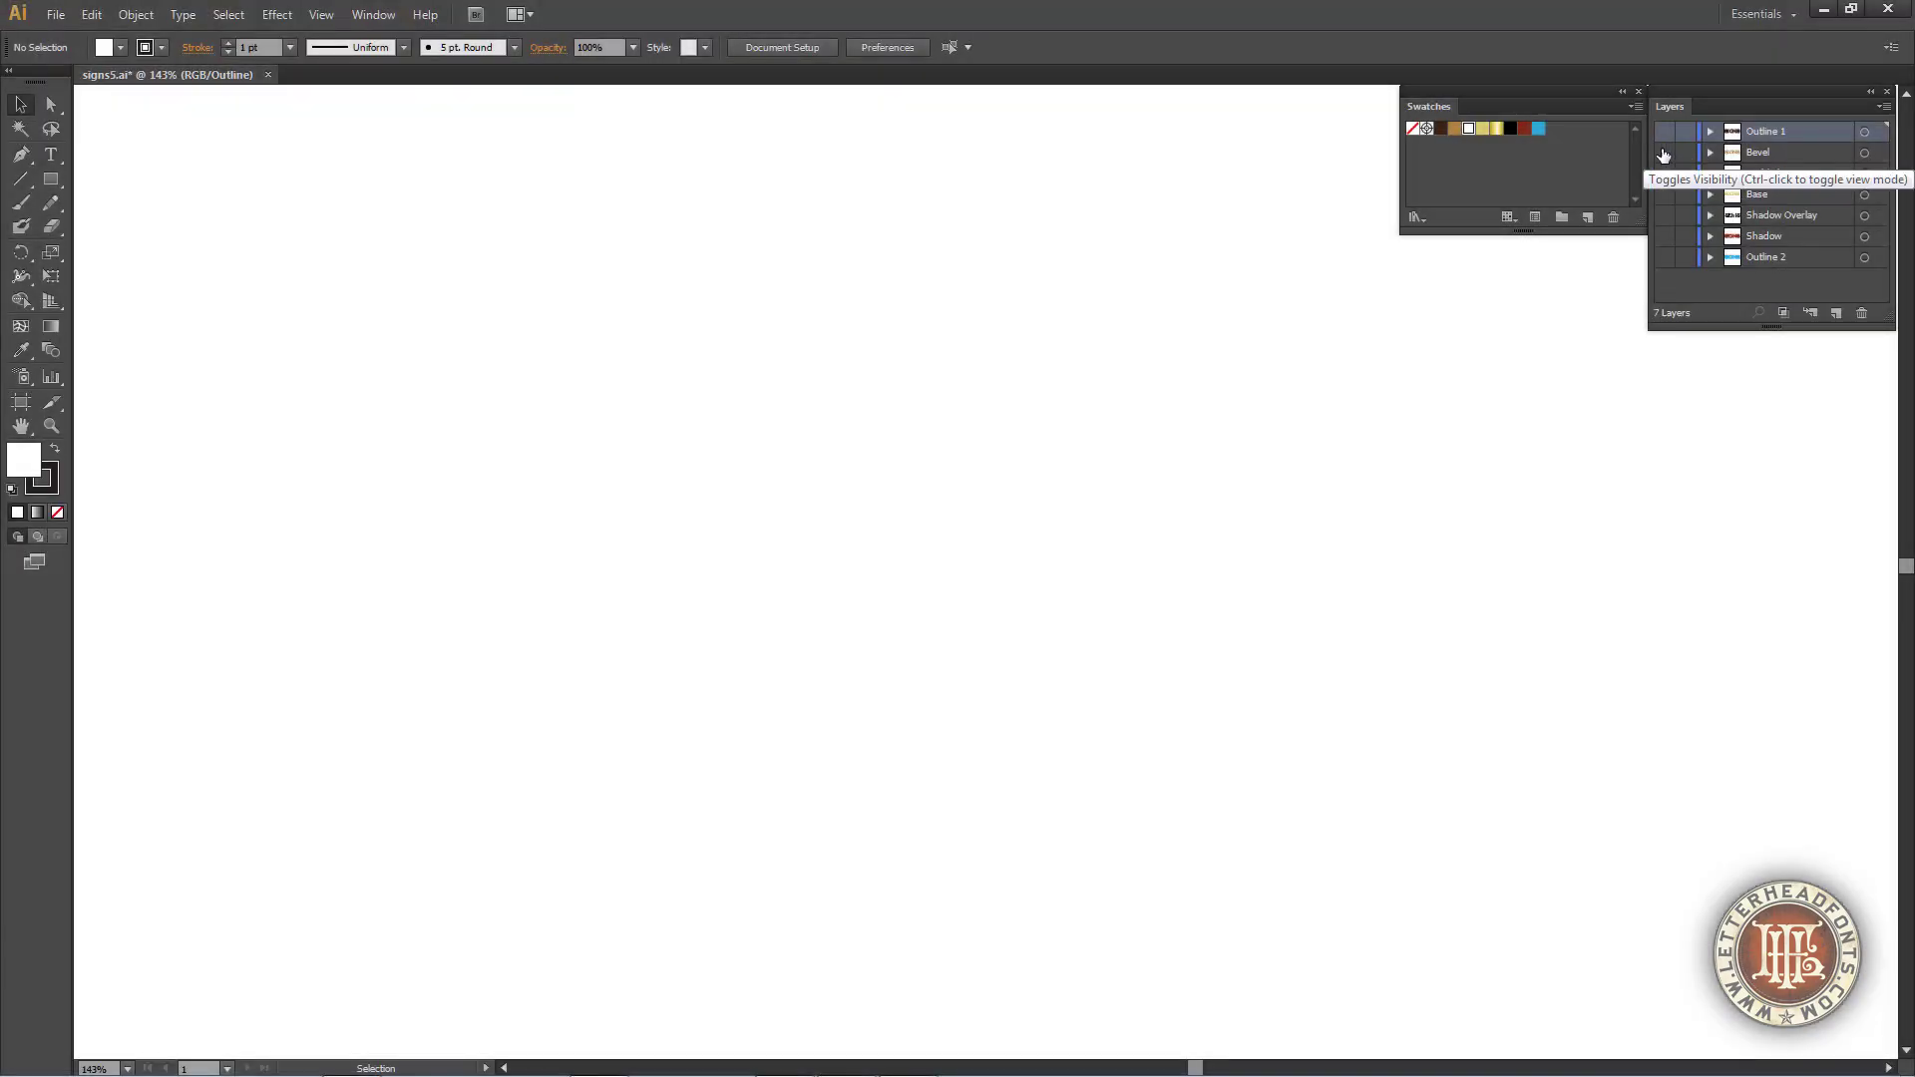
Show the Outline 1 and Bevel layers
click(1663, 131)
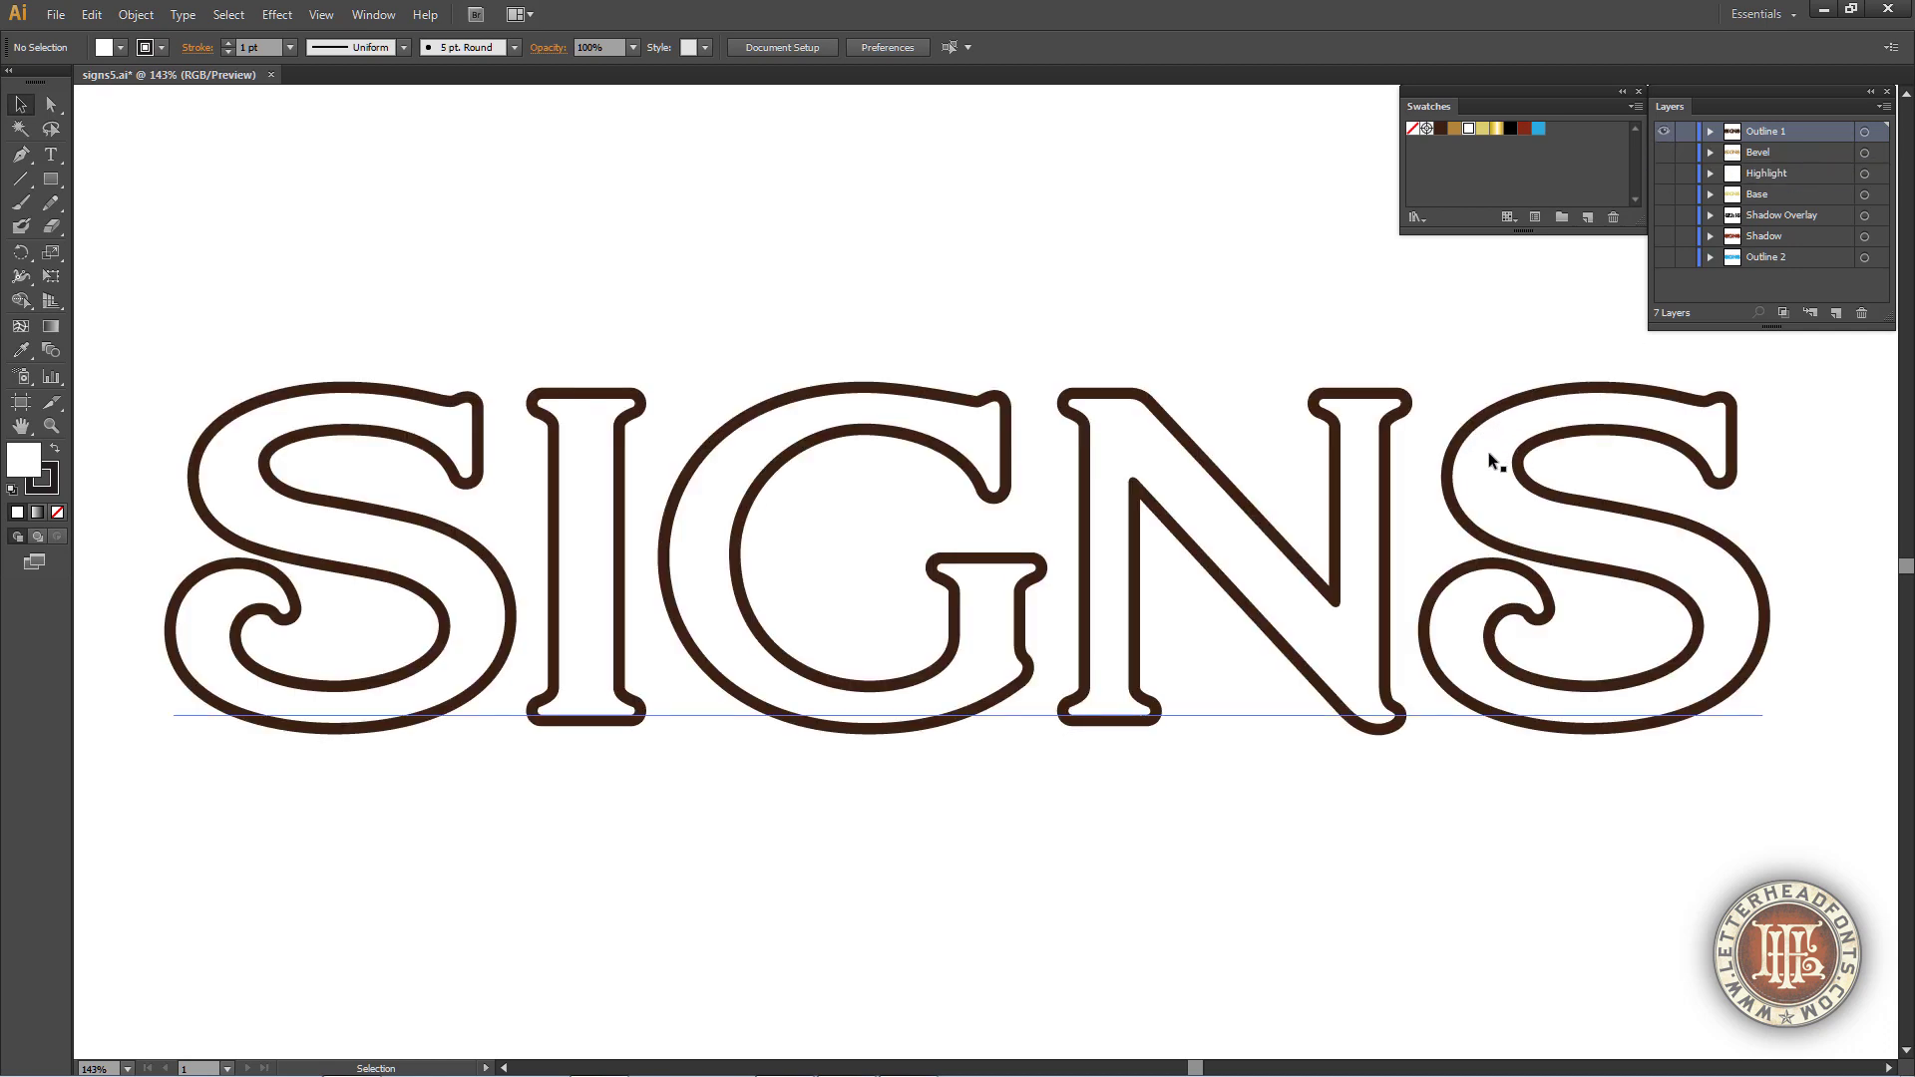
click(1663, 152)
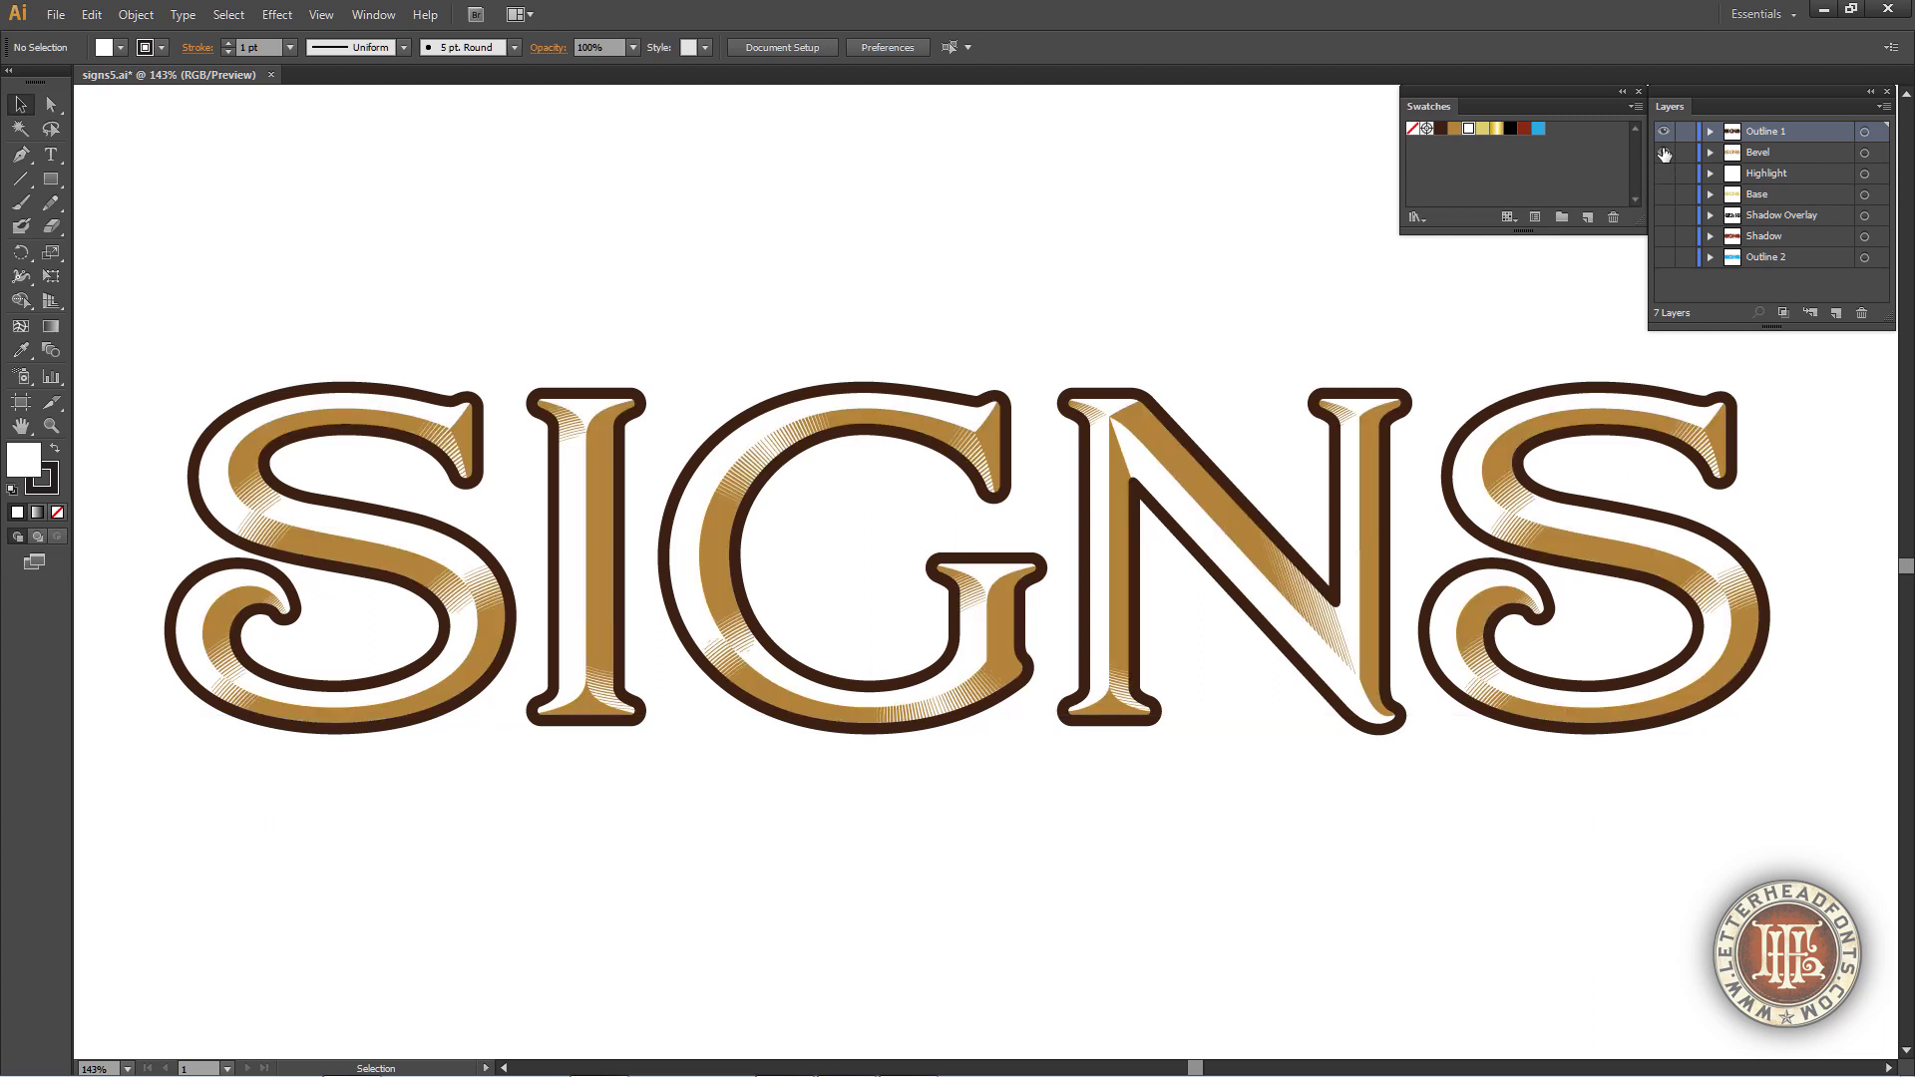
Toggle the Outline 1 layer's visibility off and on to examine the bevel edges at the first S's upper end
click(54, 422)
drag(310, 385, 555, 520)
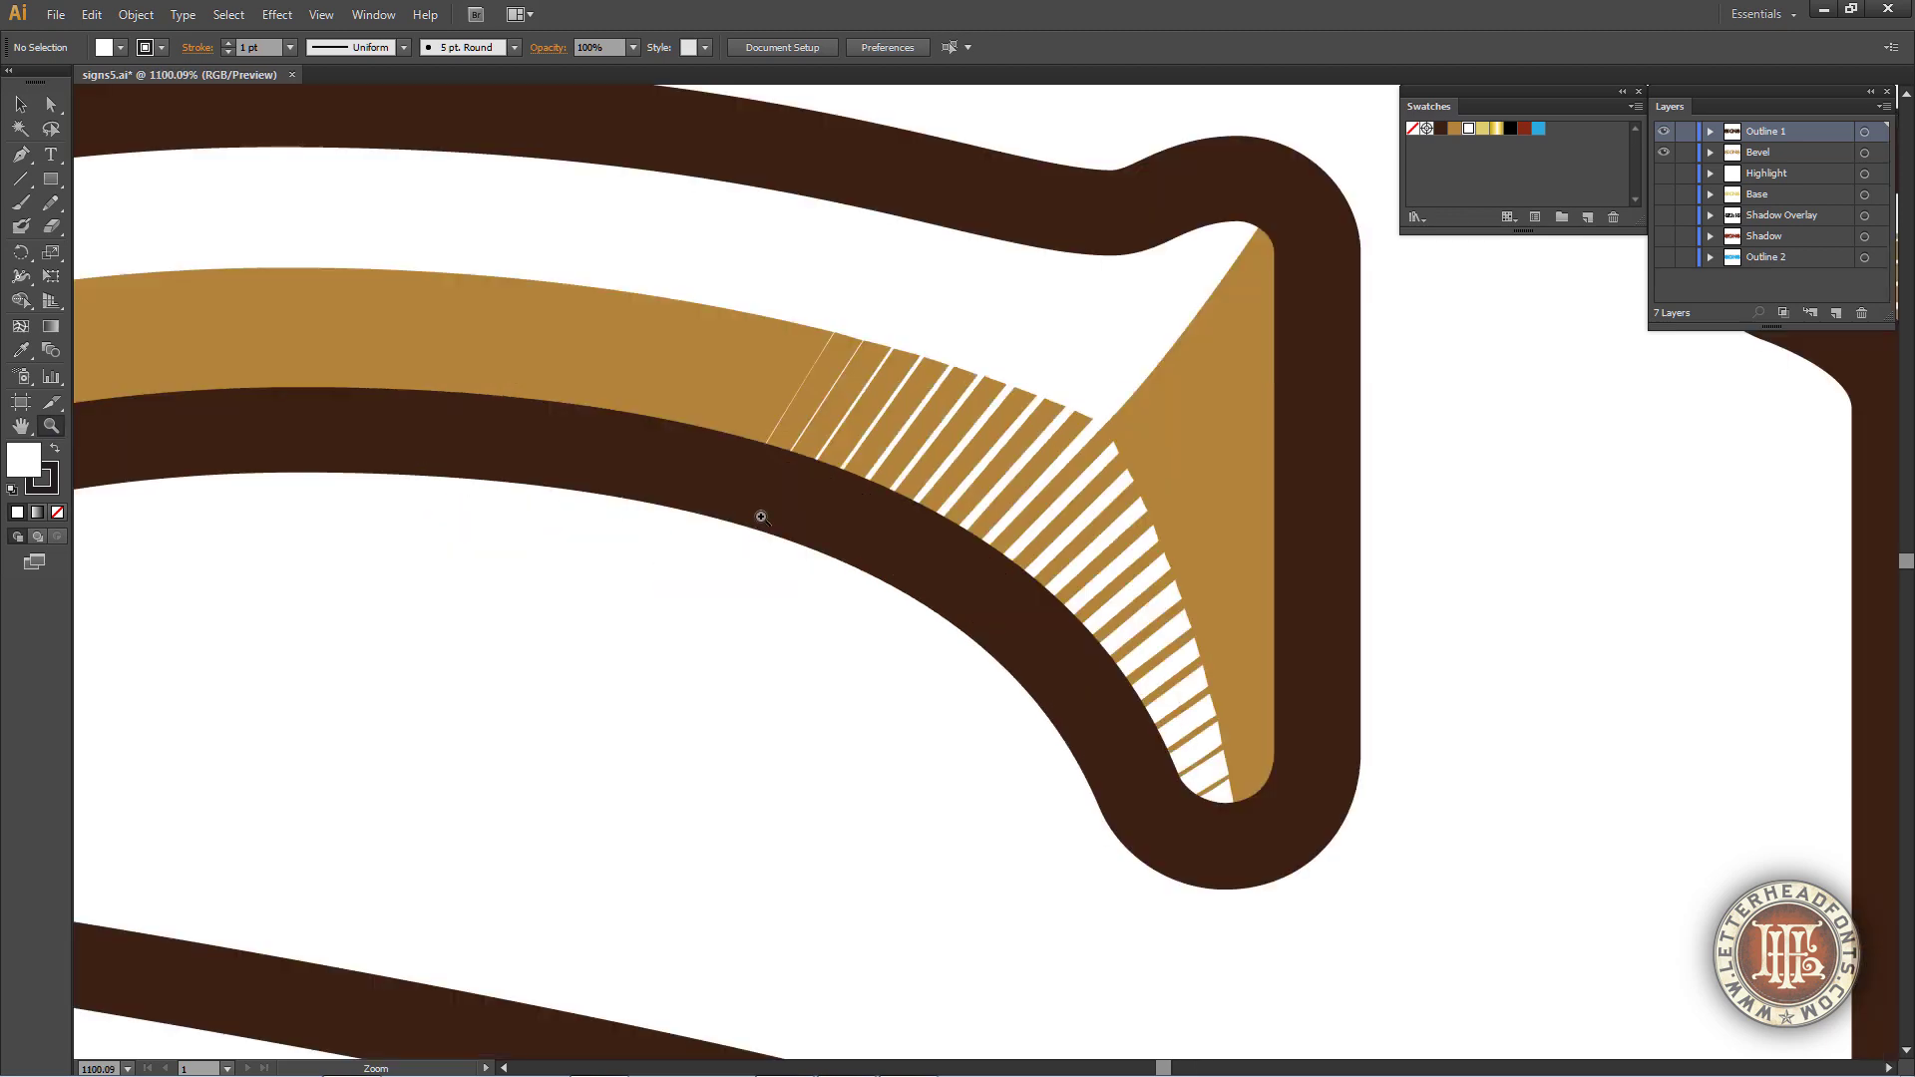
click(1664, 132)
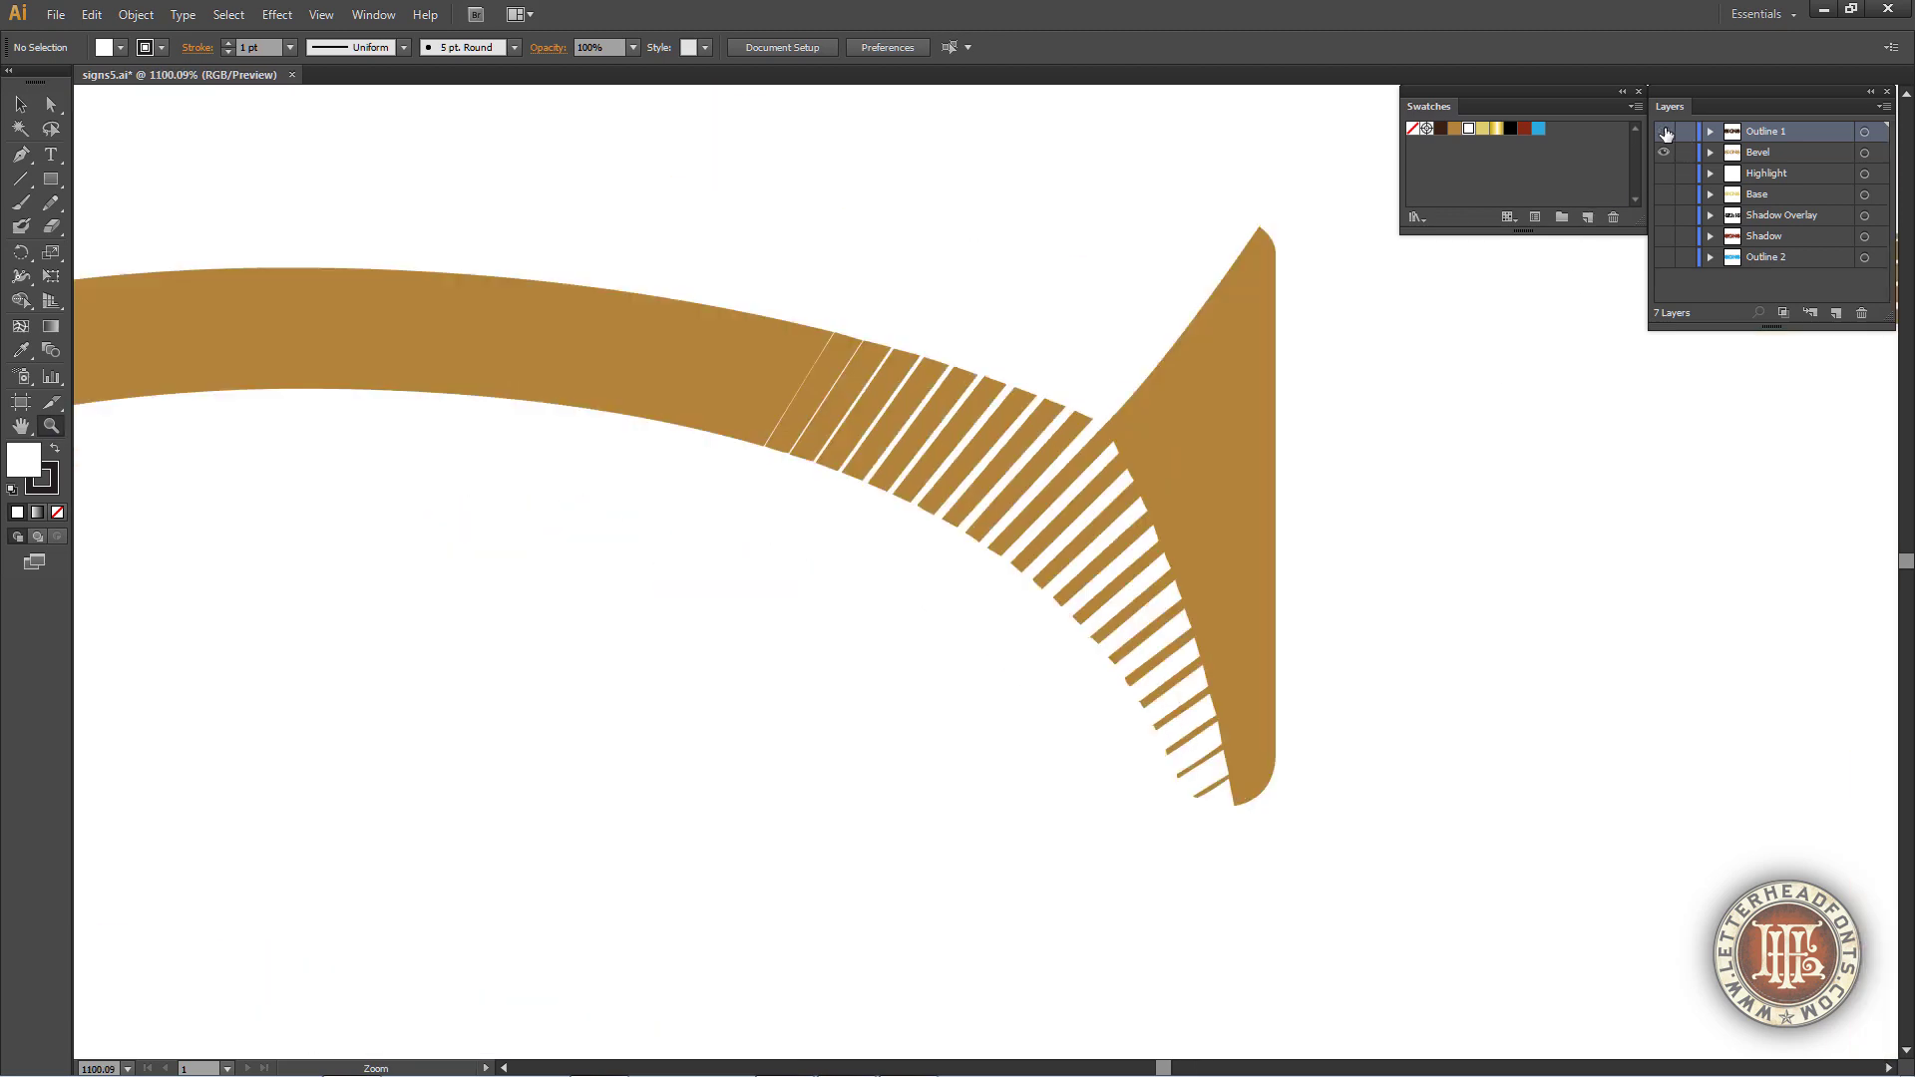
click(1664, 132)
click(1664, 132)
click(1663, 132)
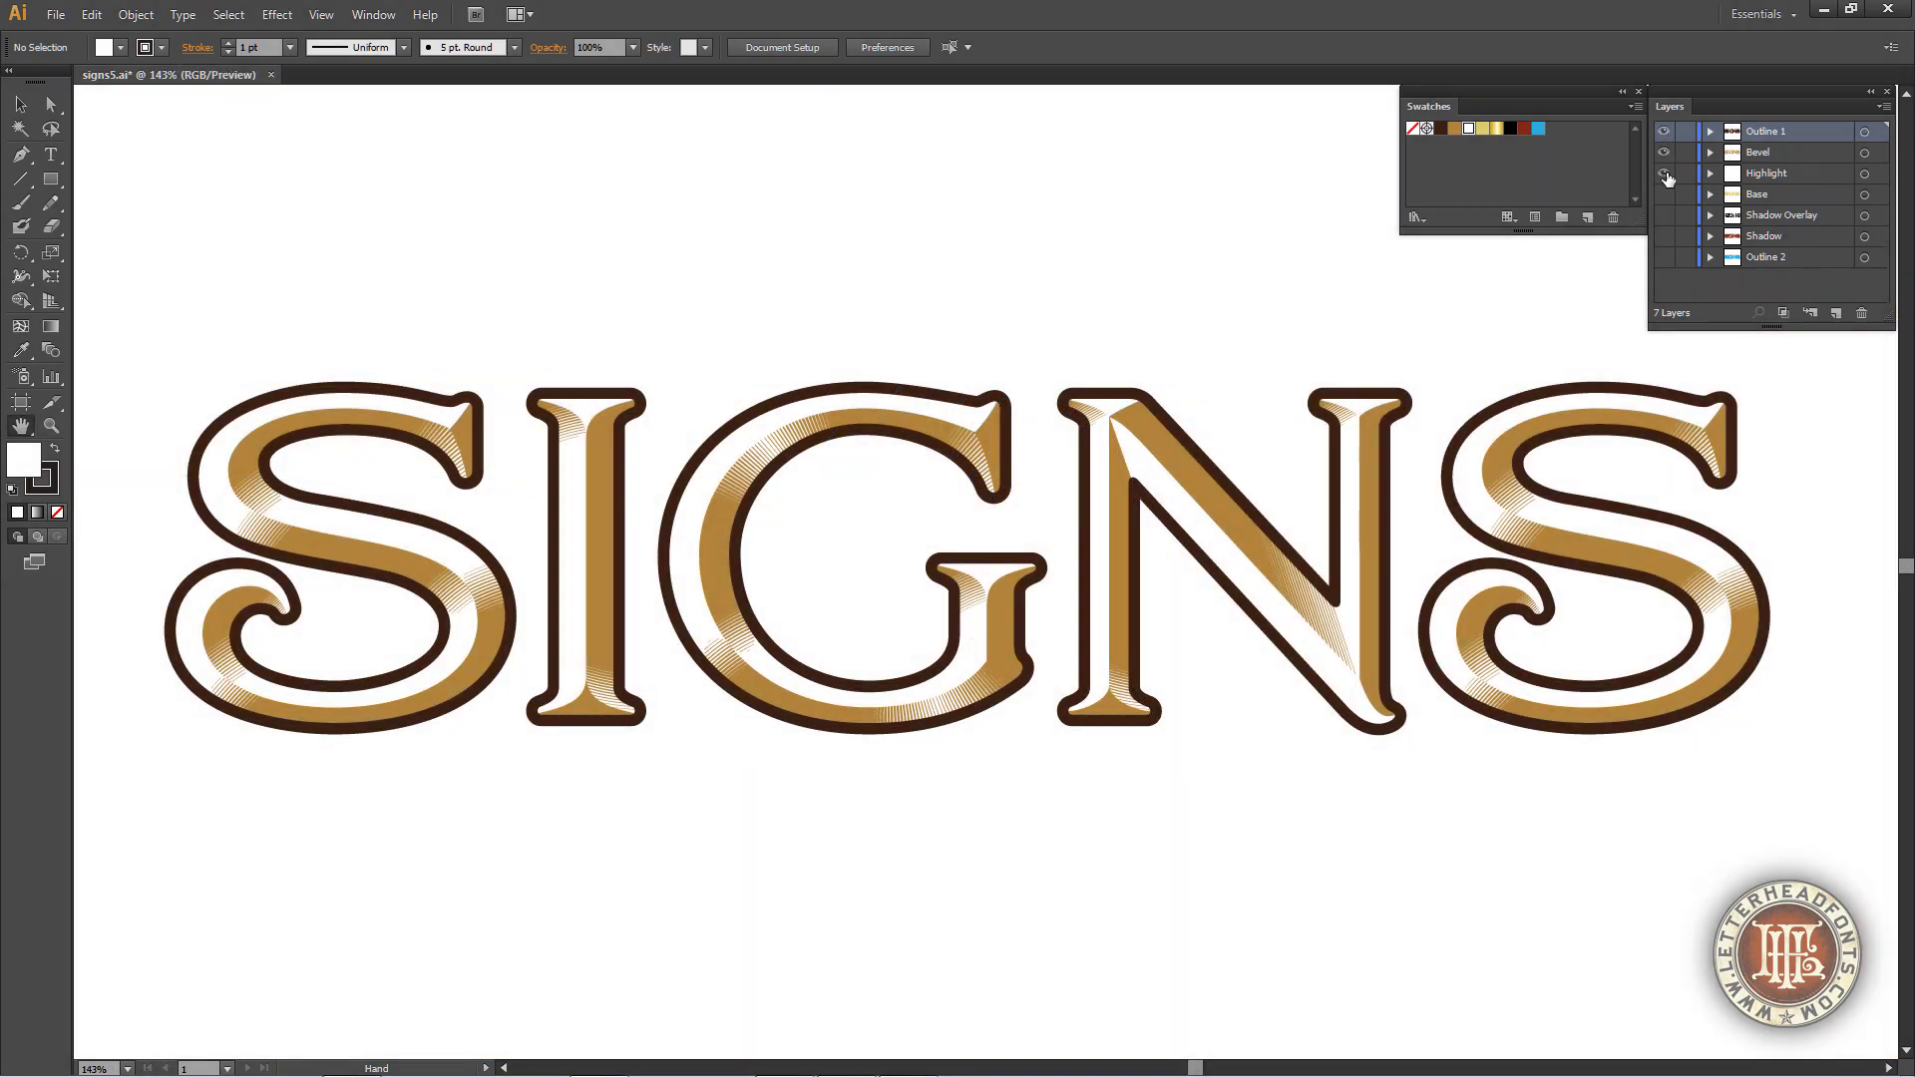
Show the Highlight and Base layers and examine the upper end of the first S
click(1662, 195)
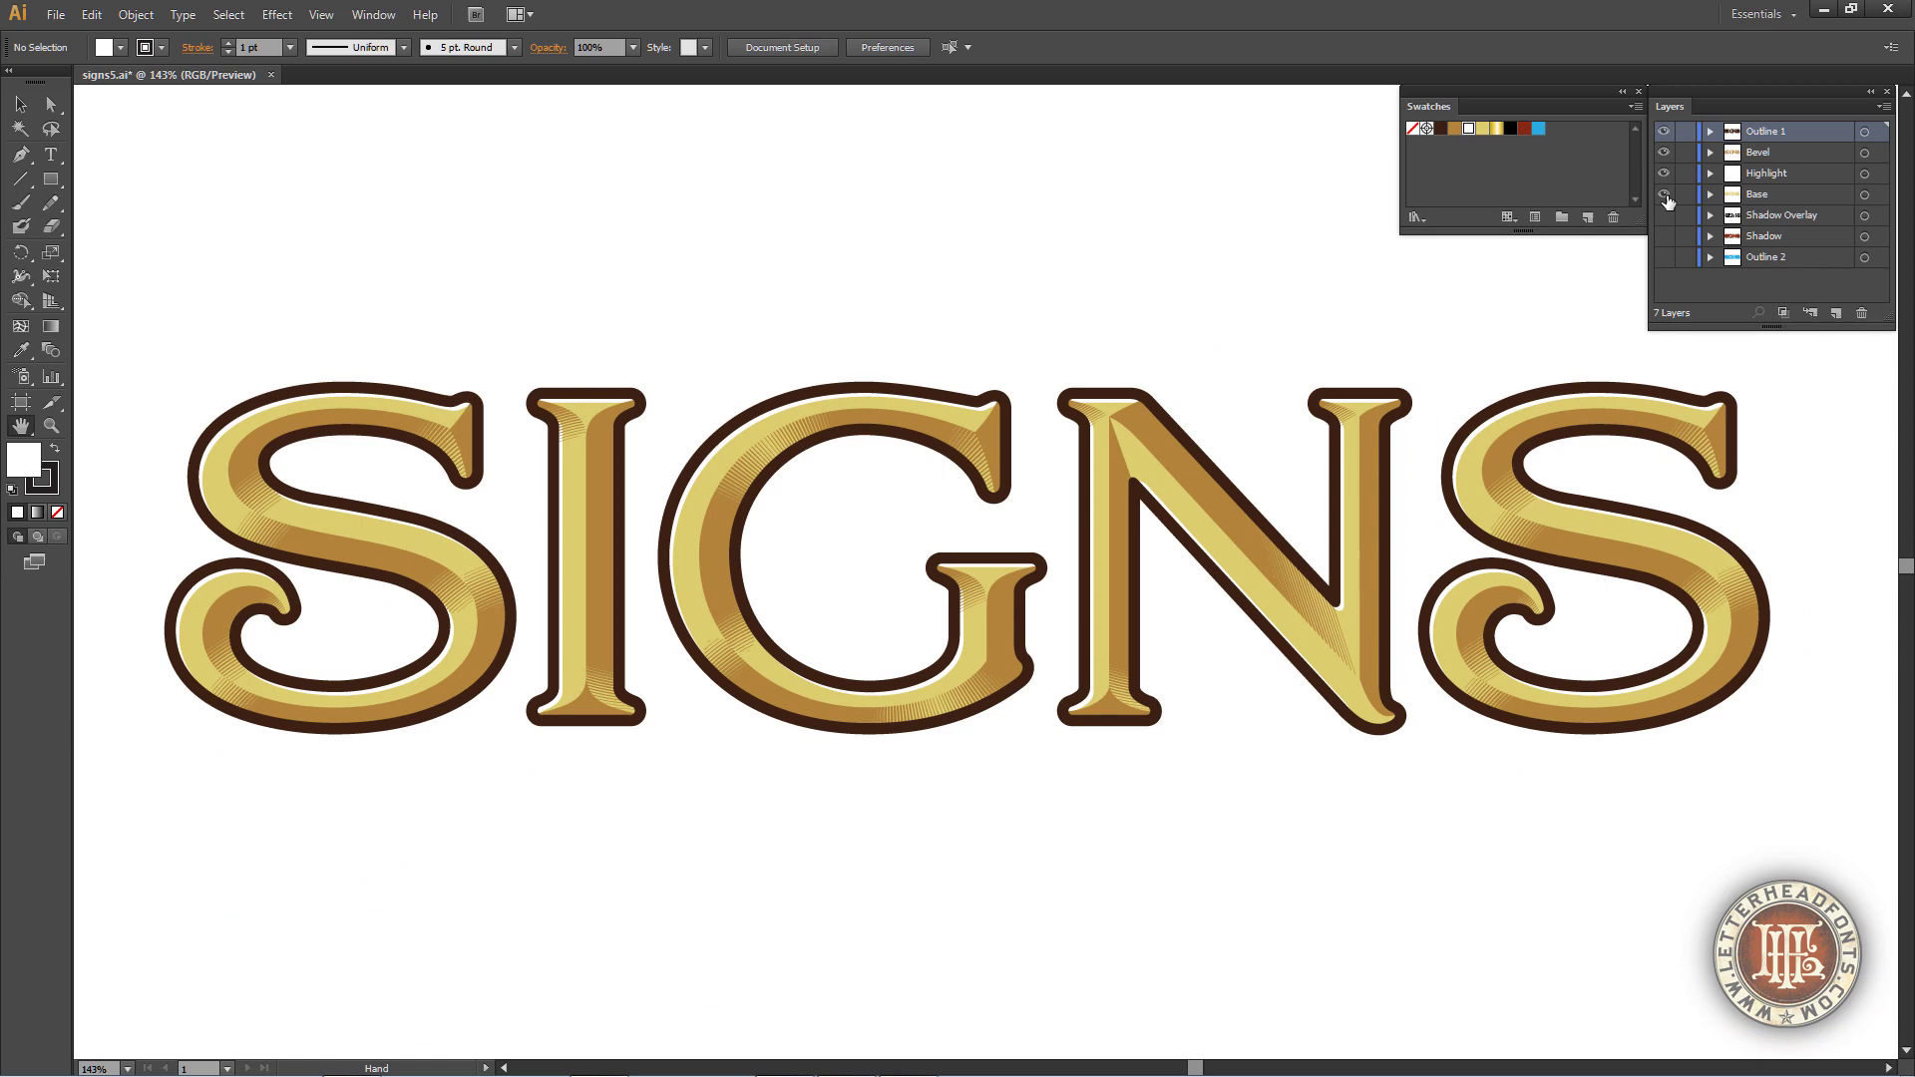
key(v)
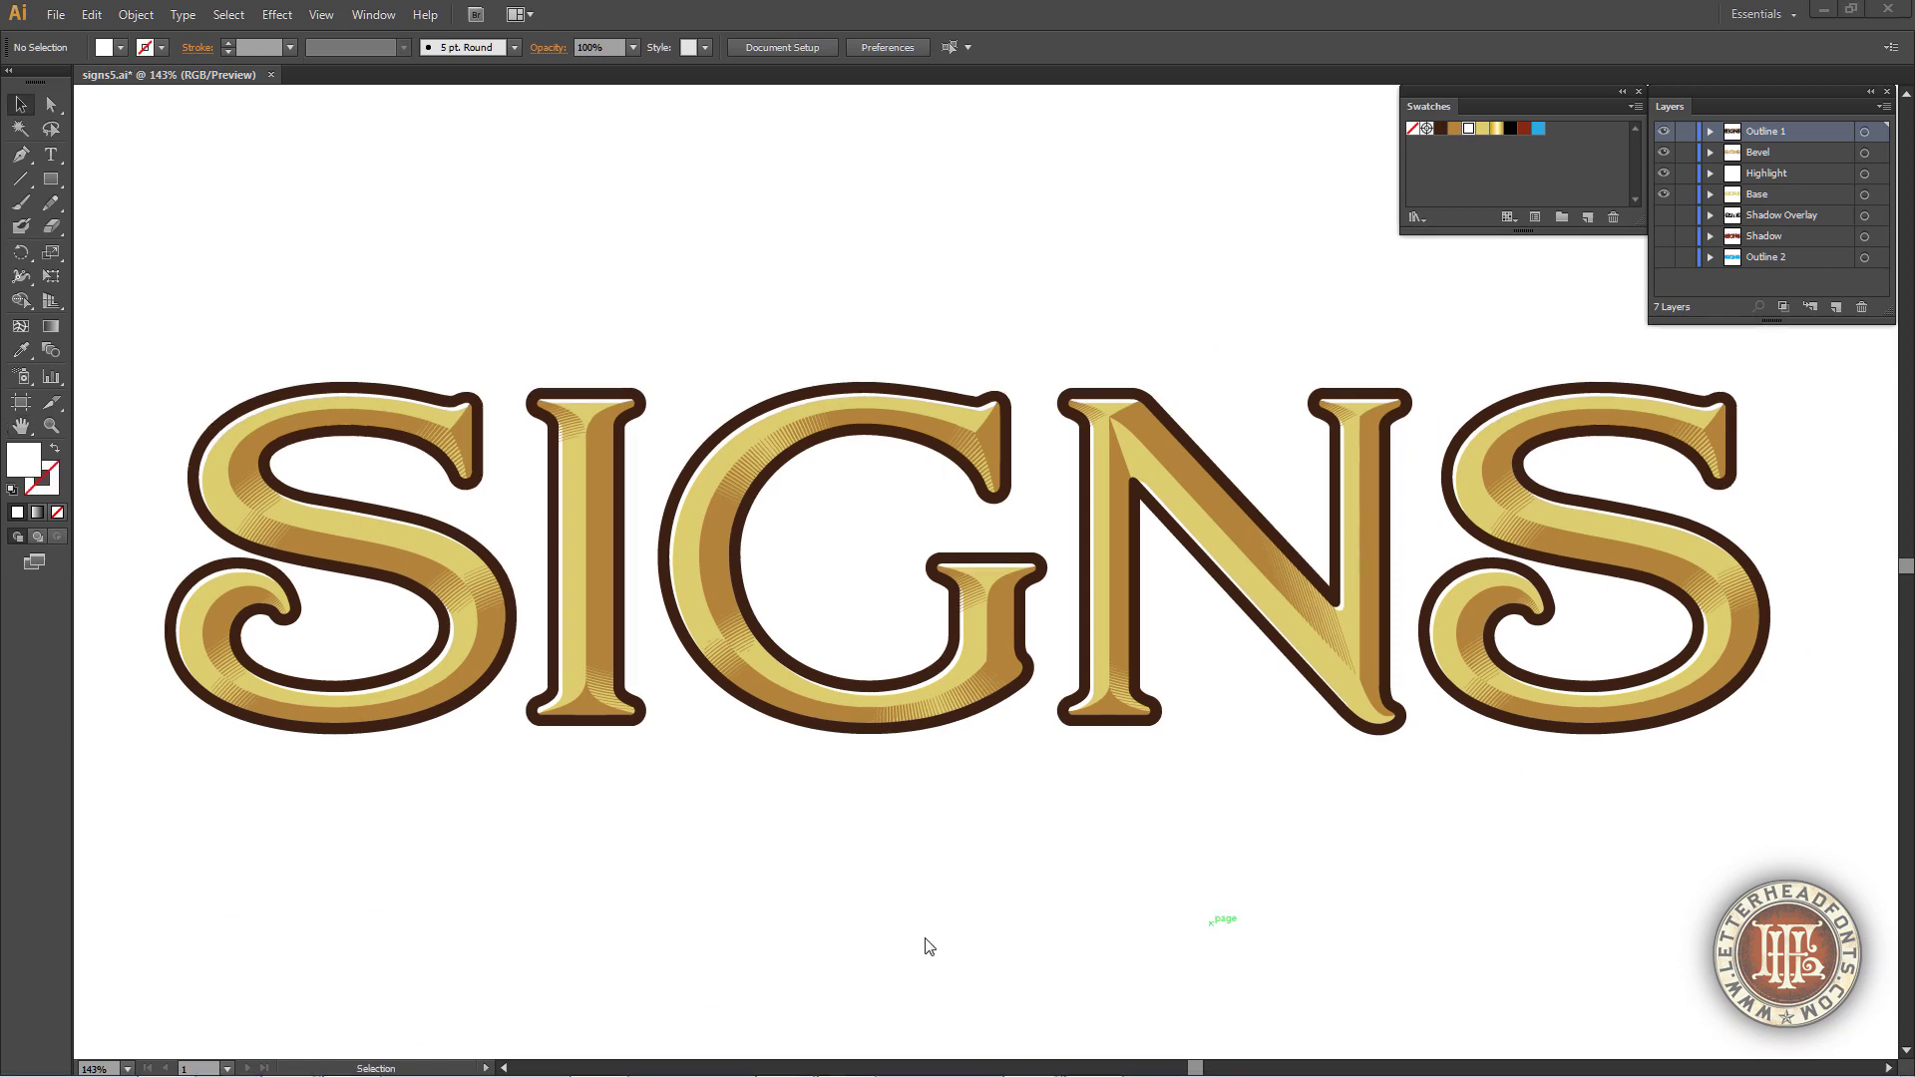
click(52, 427)
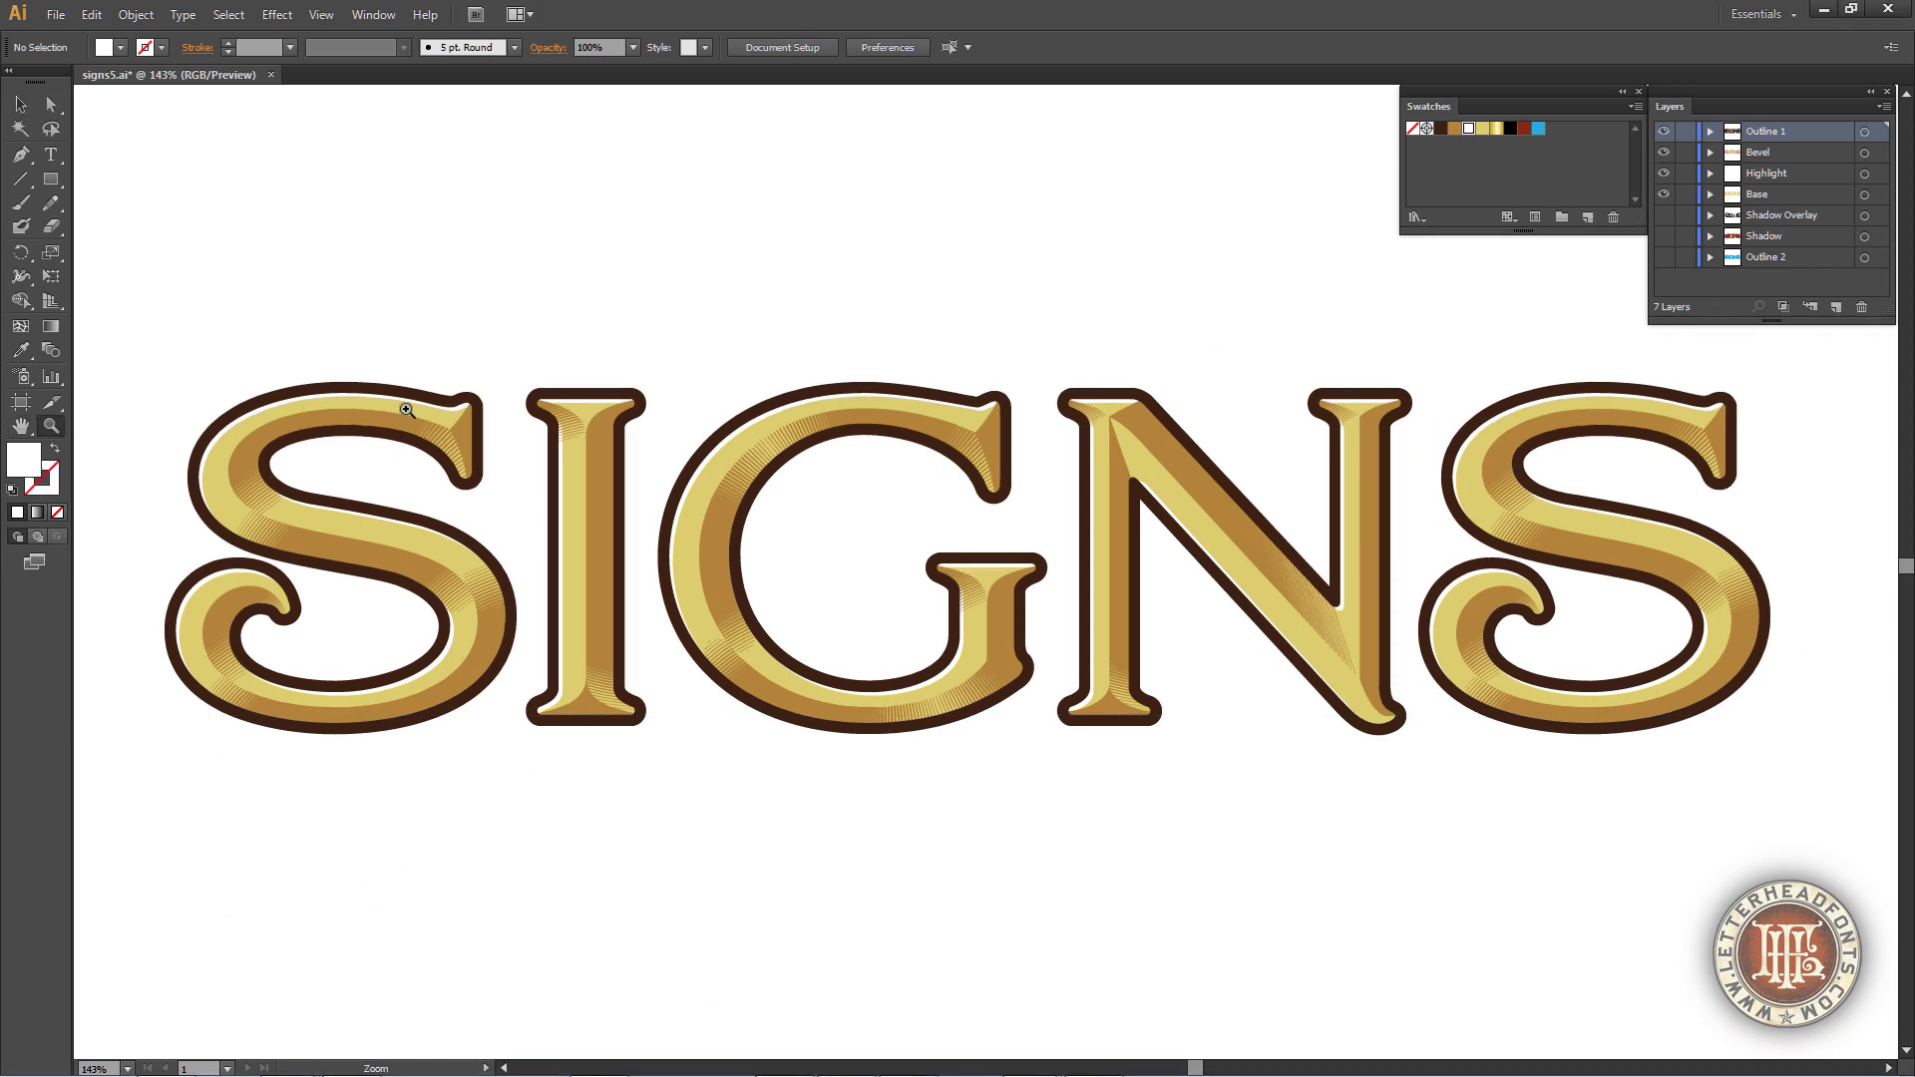
drag(304, 355, 539, 500)
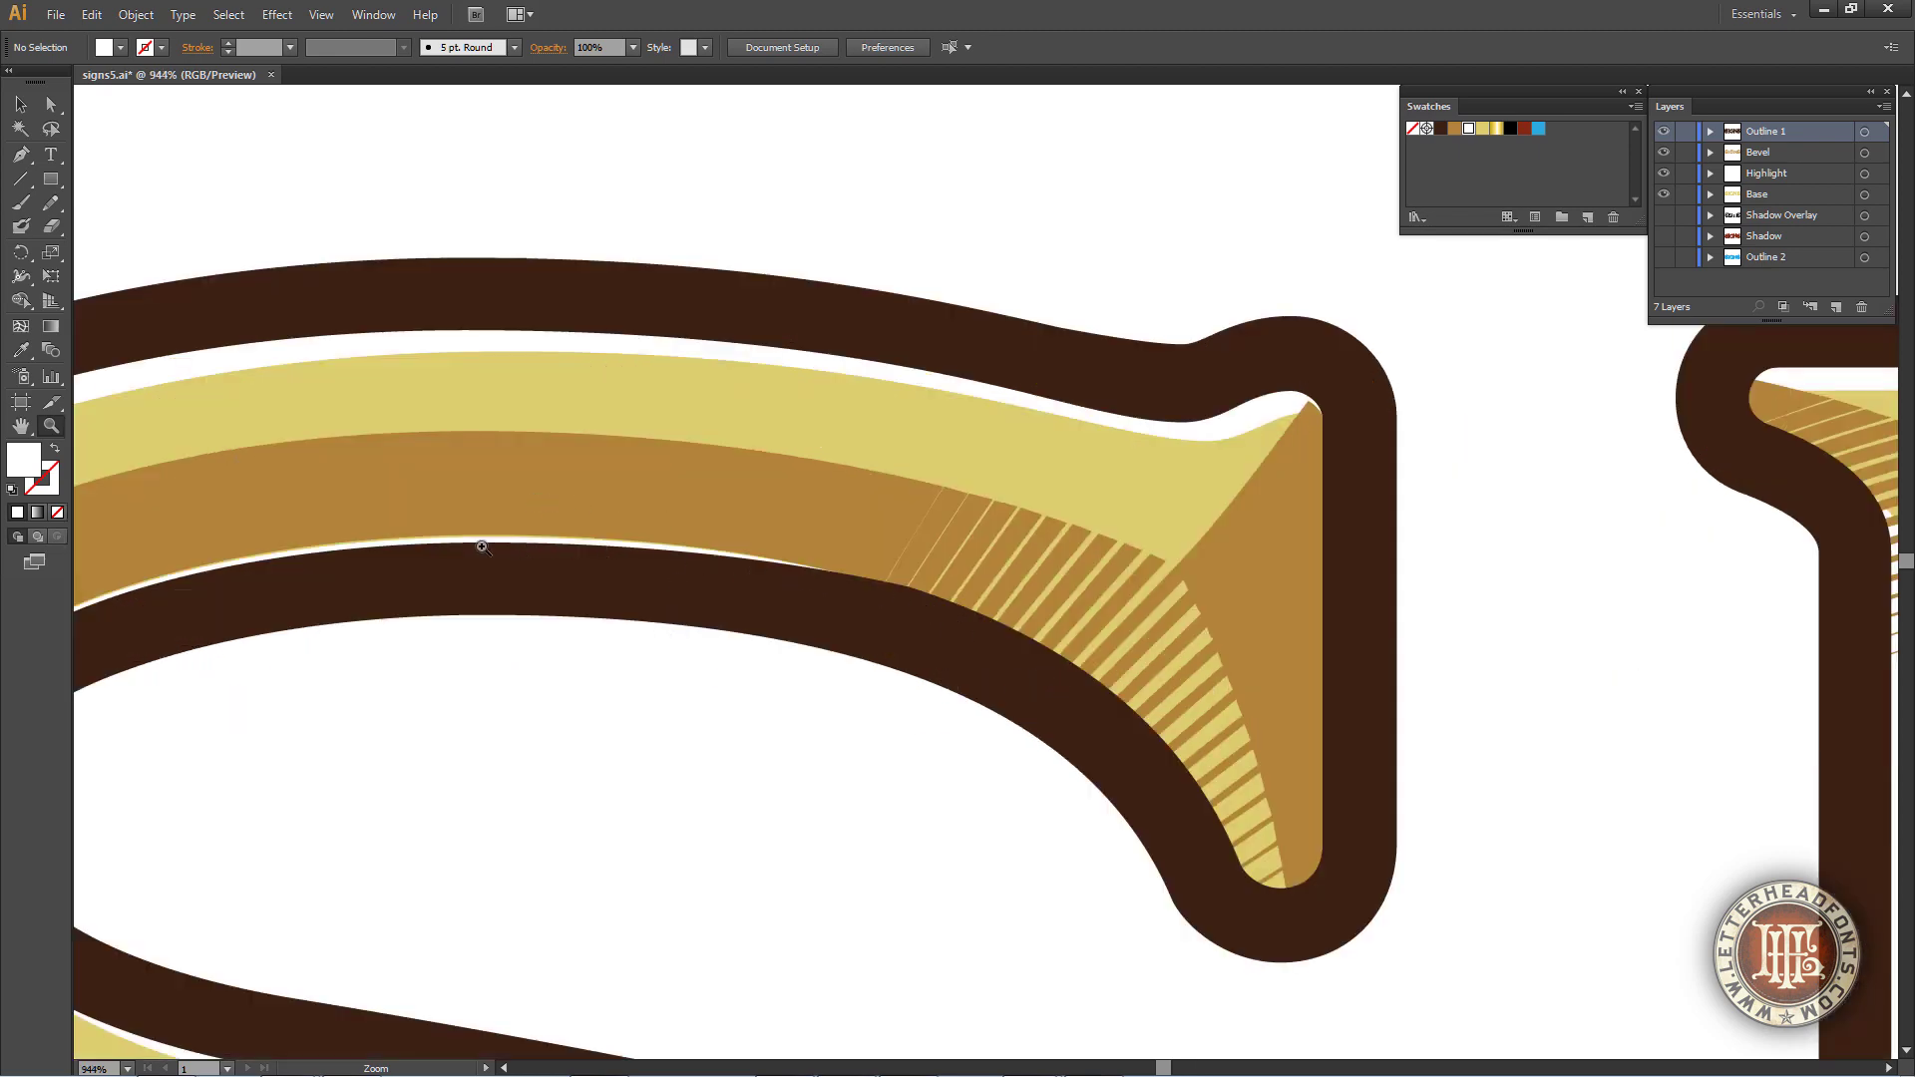
Display the character formatting settings with their full set of options
click(23, 105)
click(375, 15)
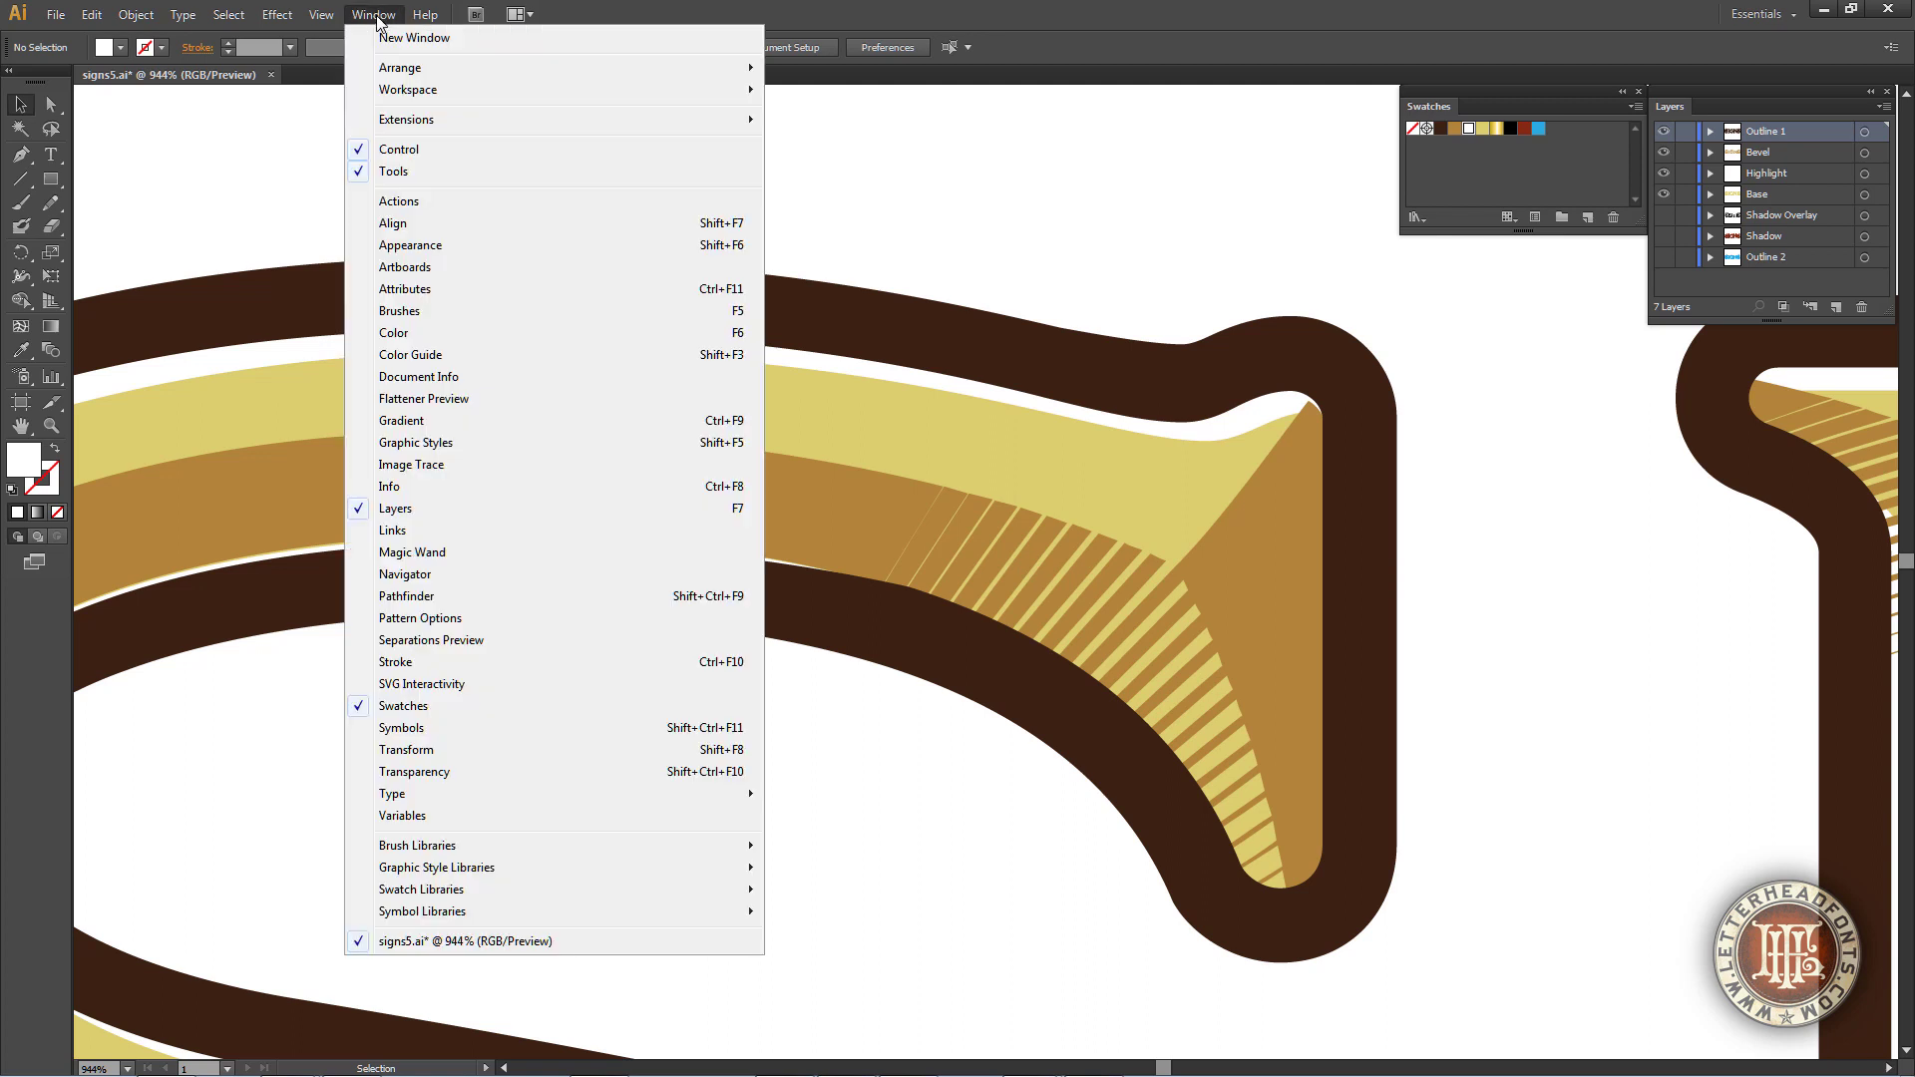
mouse_move(435, 804)
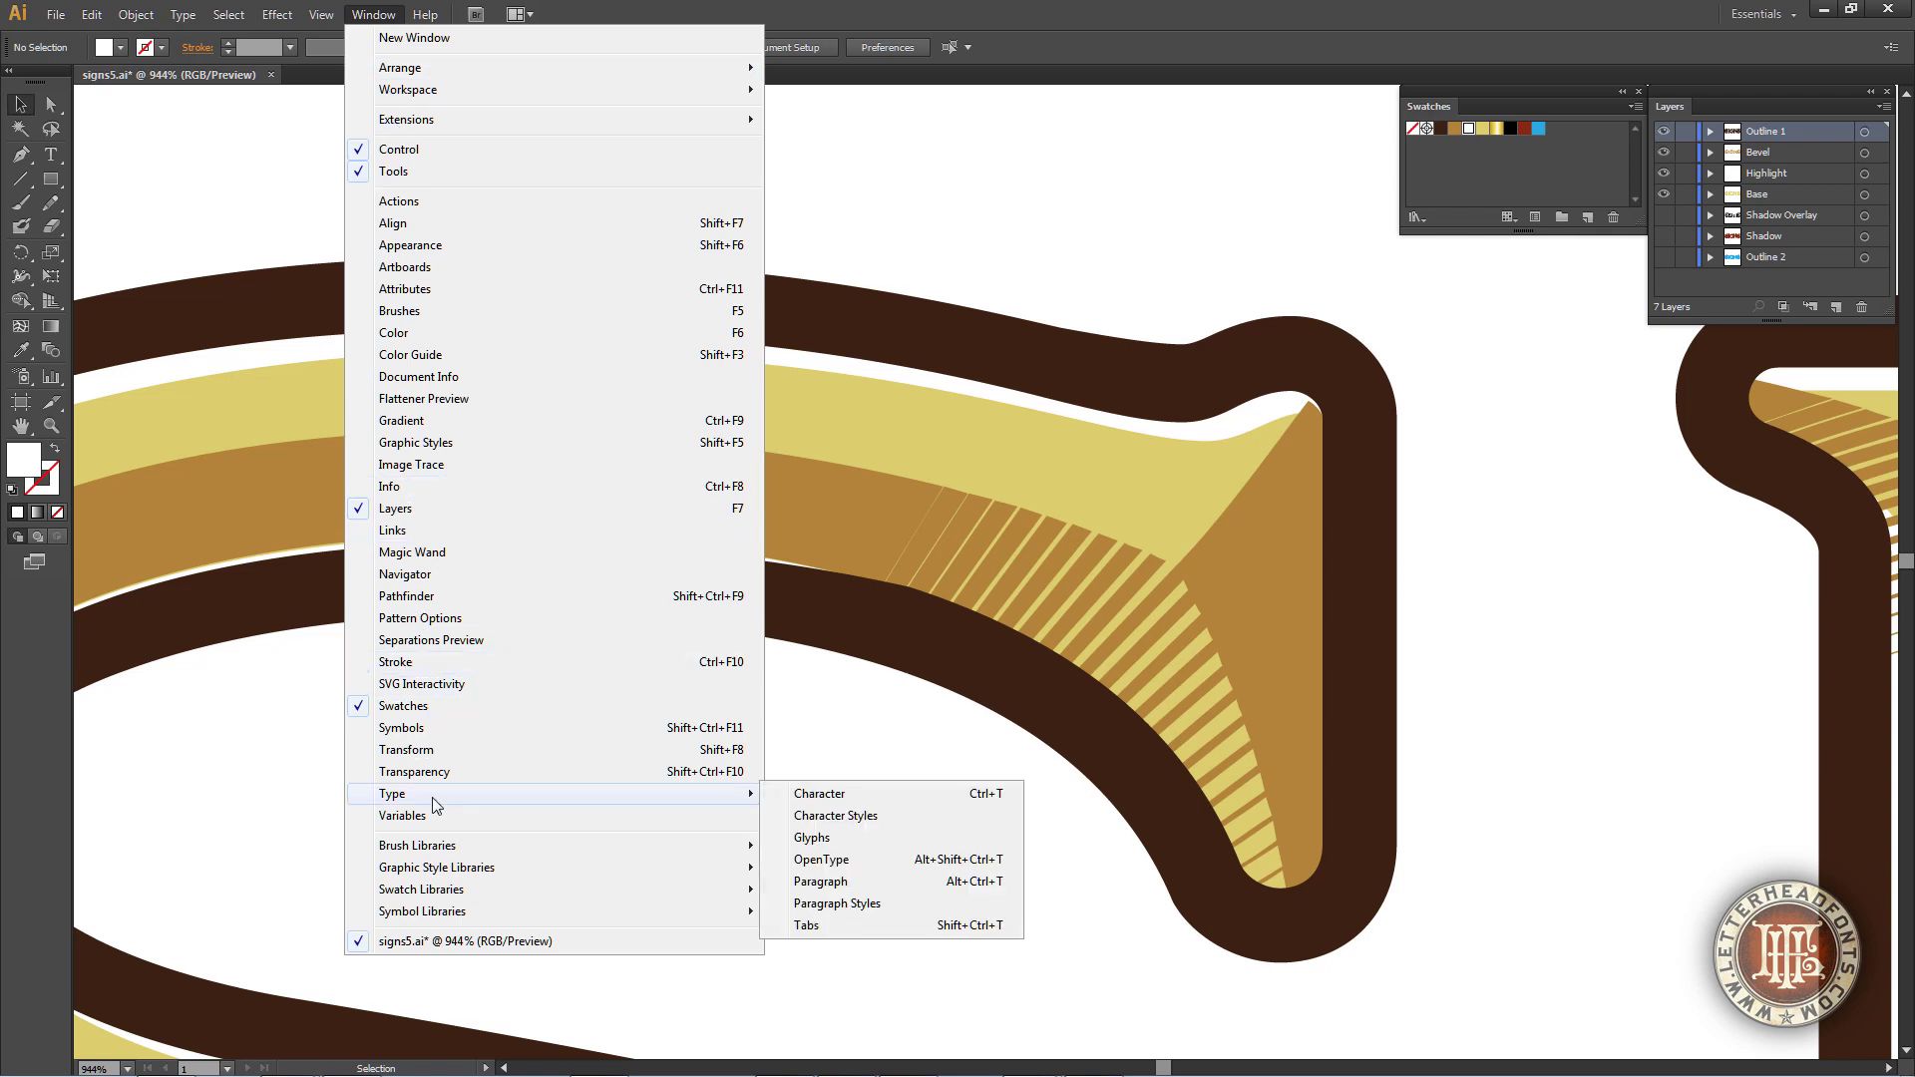
click(814, 798)
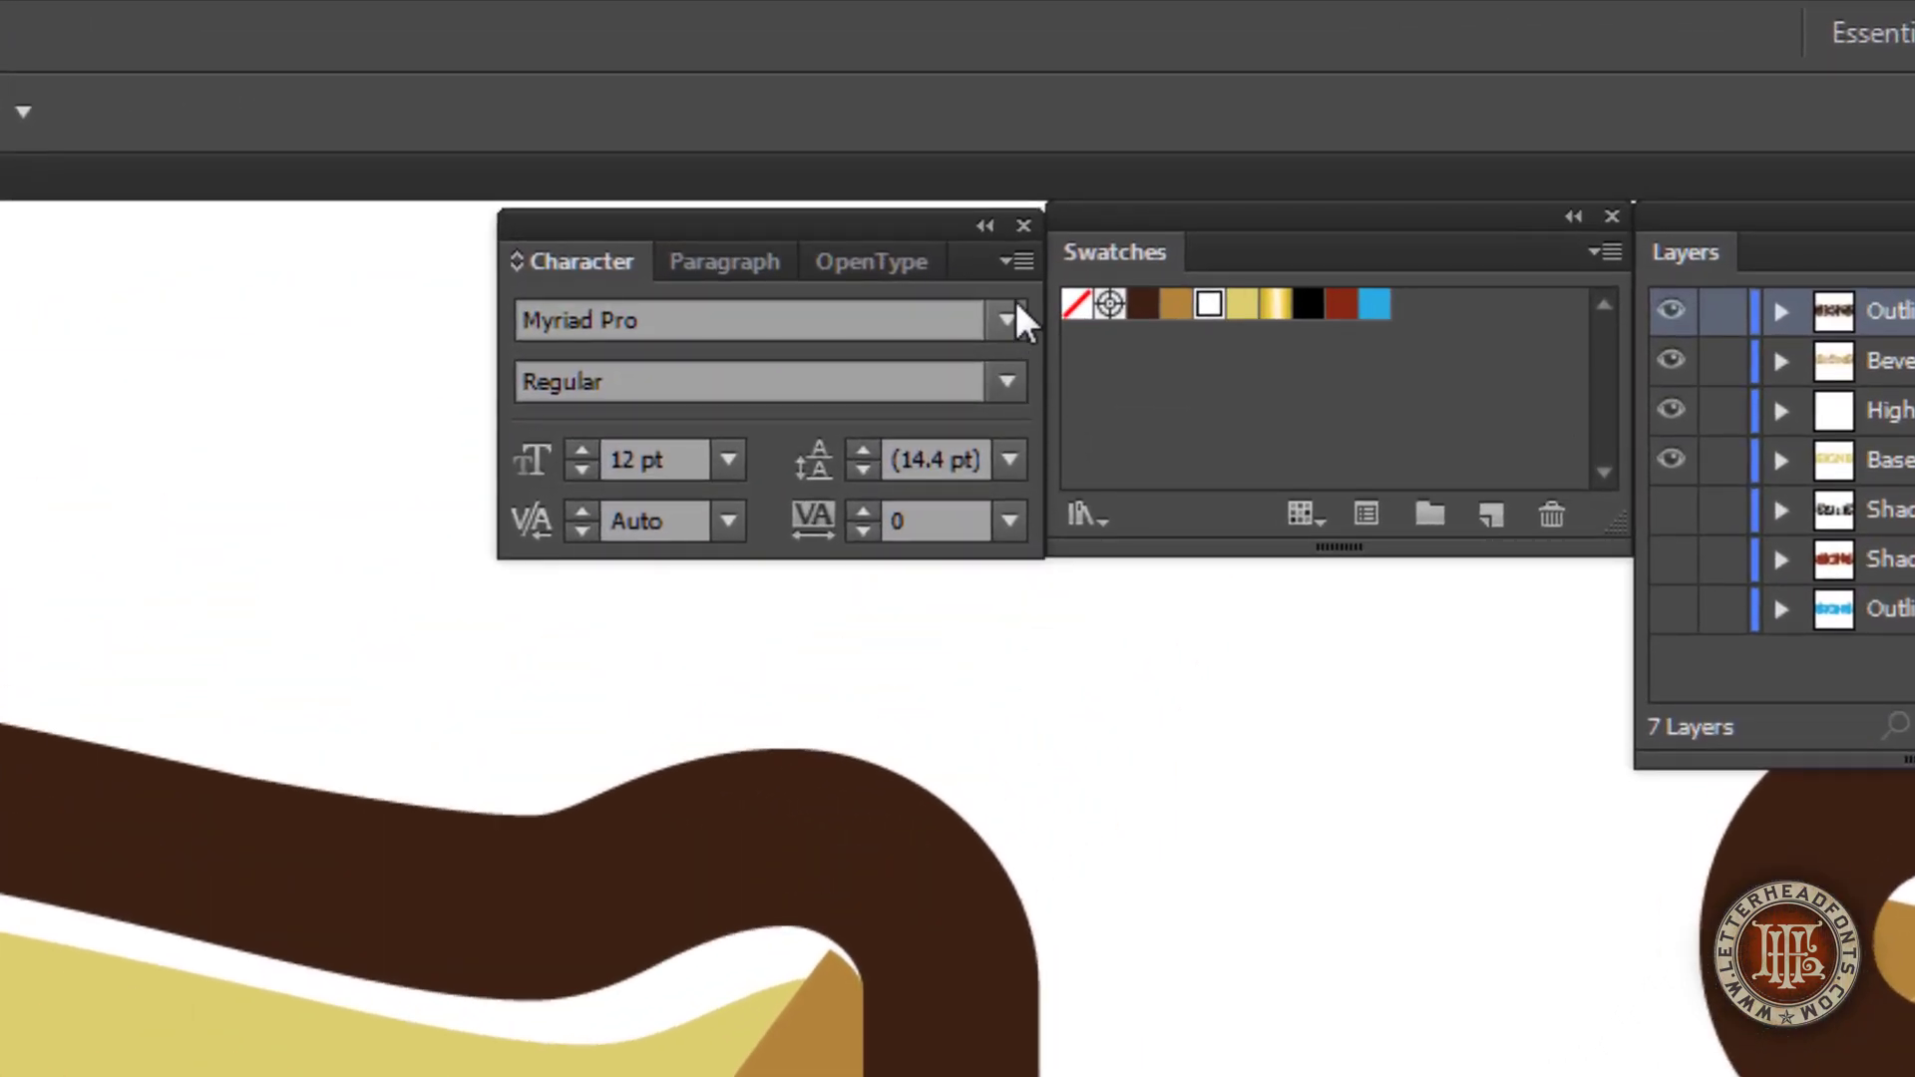
click(1016, 262)
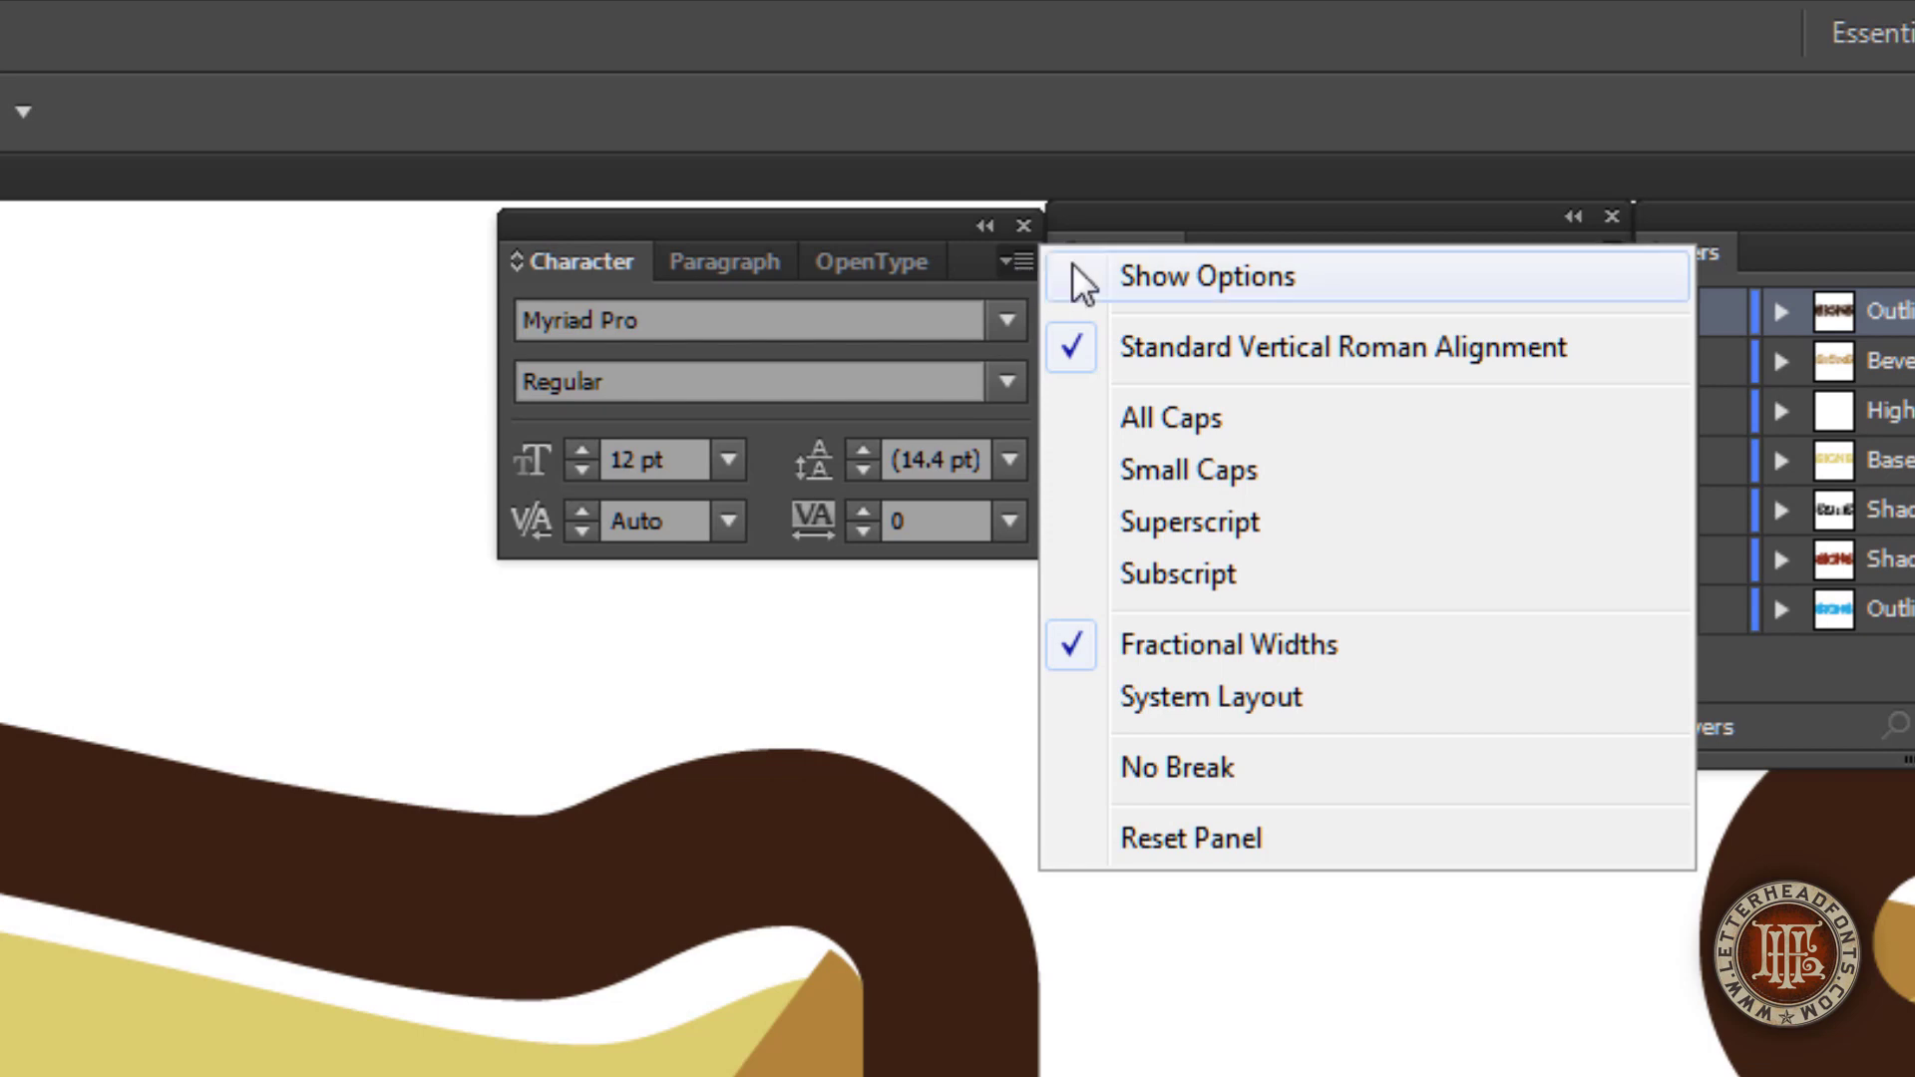
click(1187, 278)
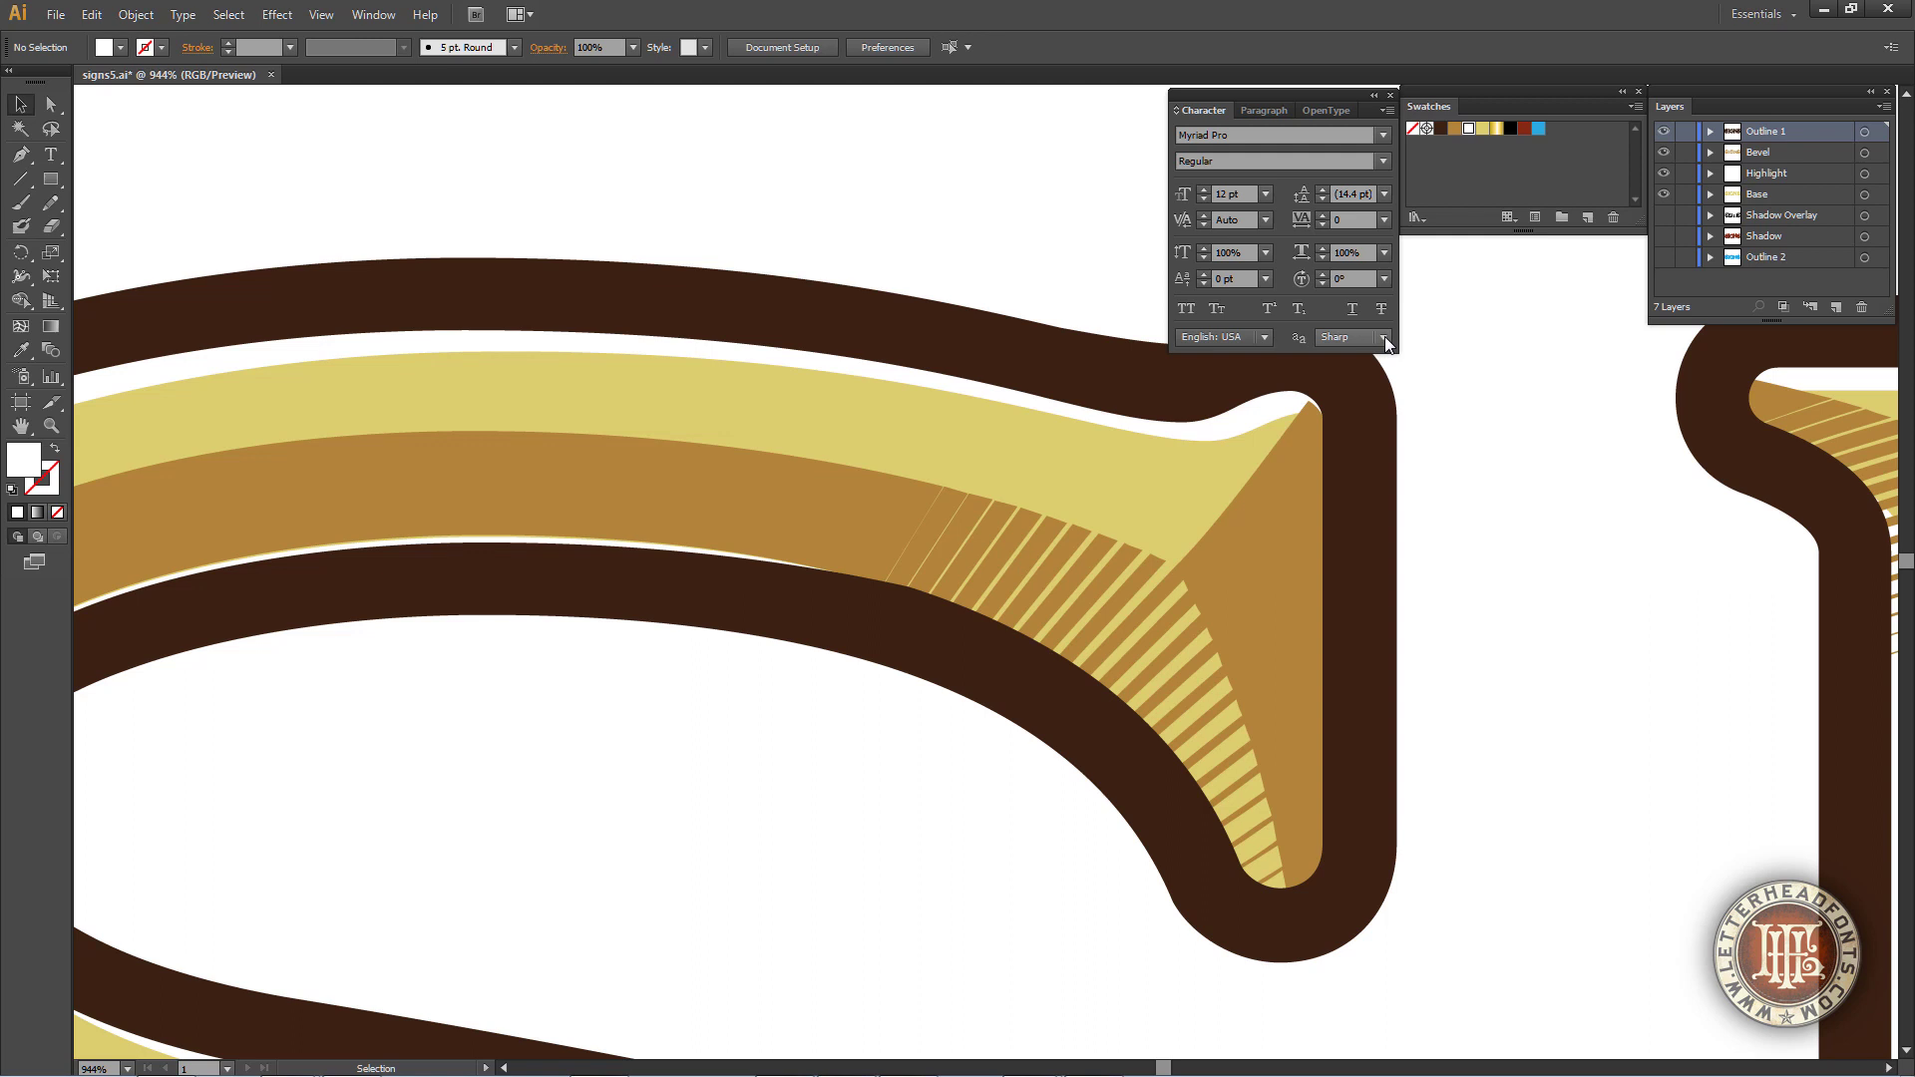
Select all visible text and set its anti-aliasing method to Crisp
click(1049, 177)
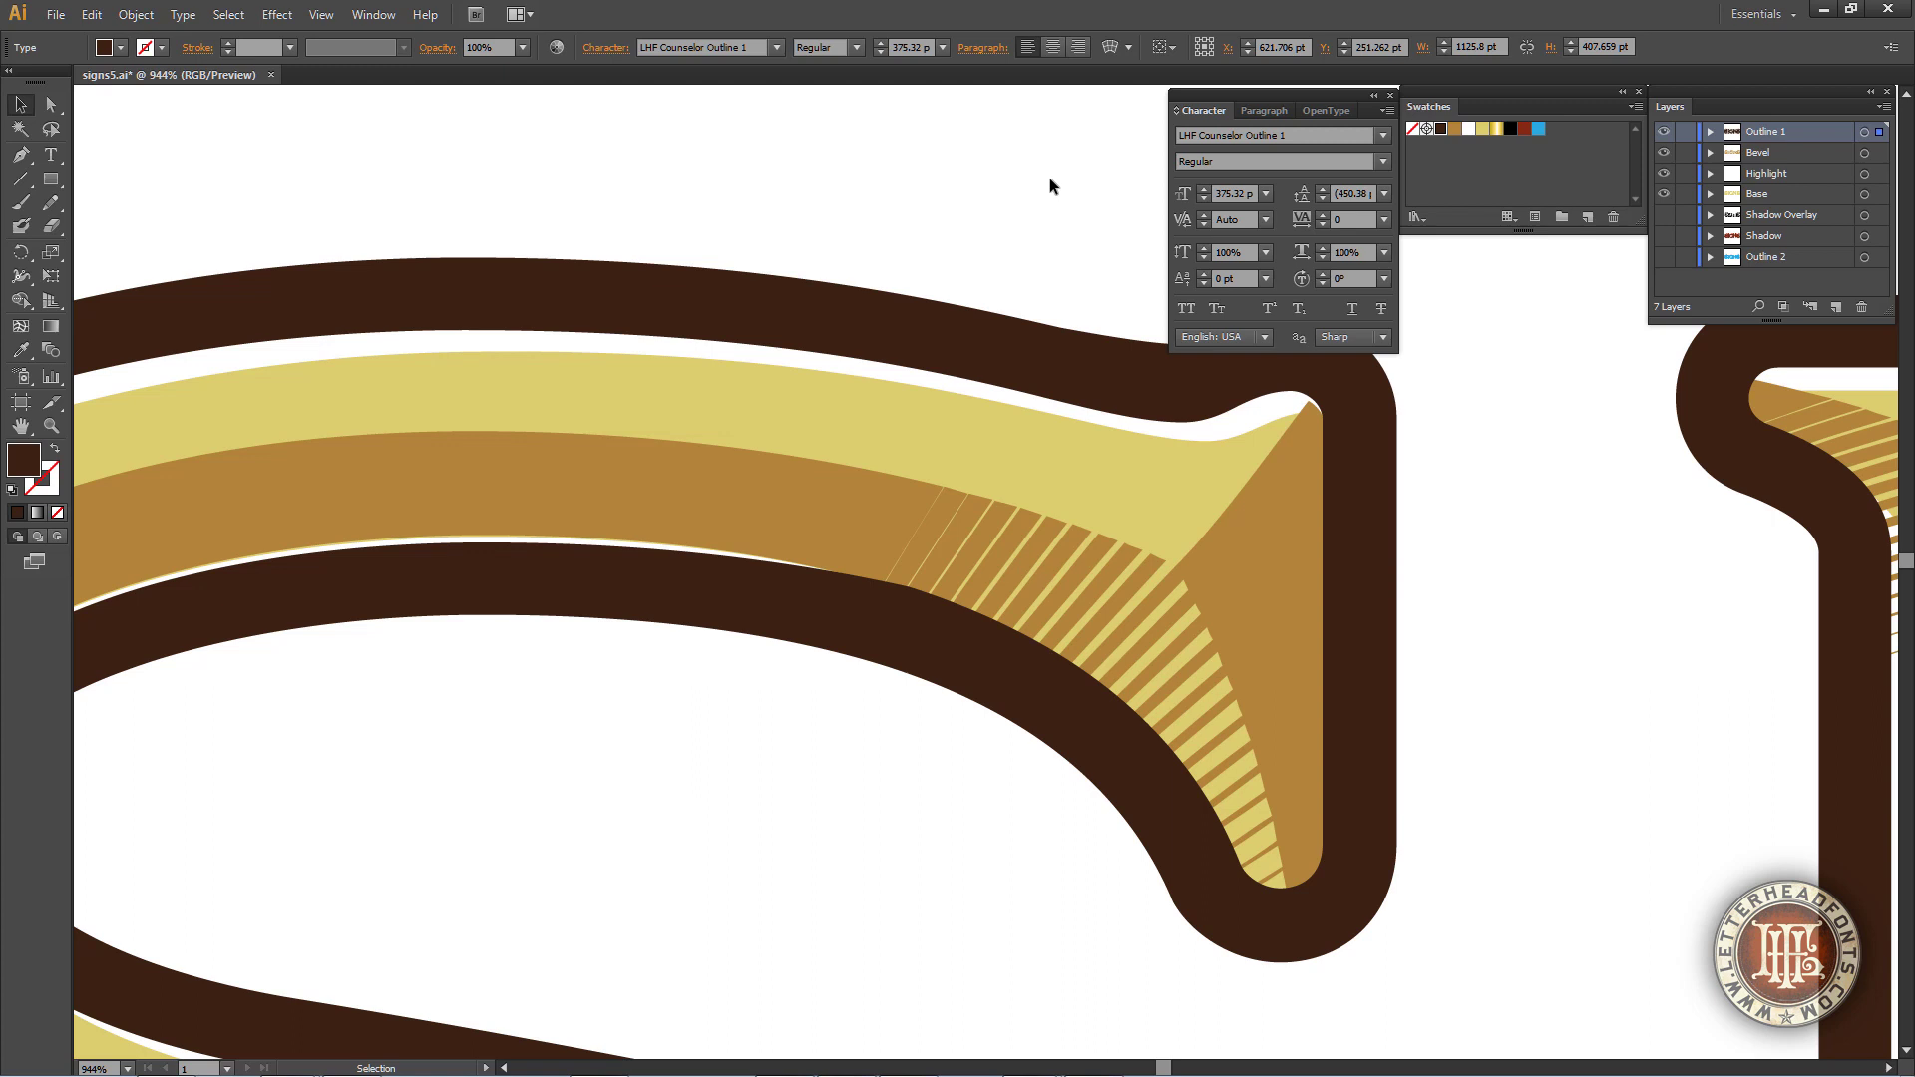
key(ctrl+a)
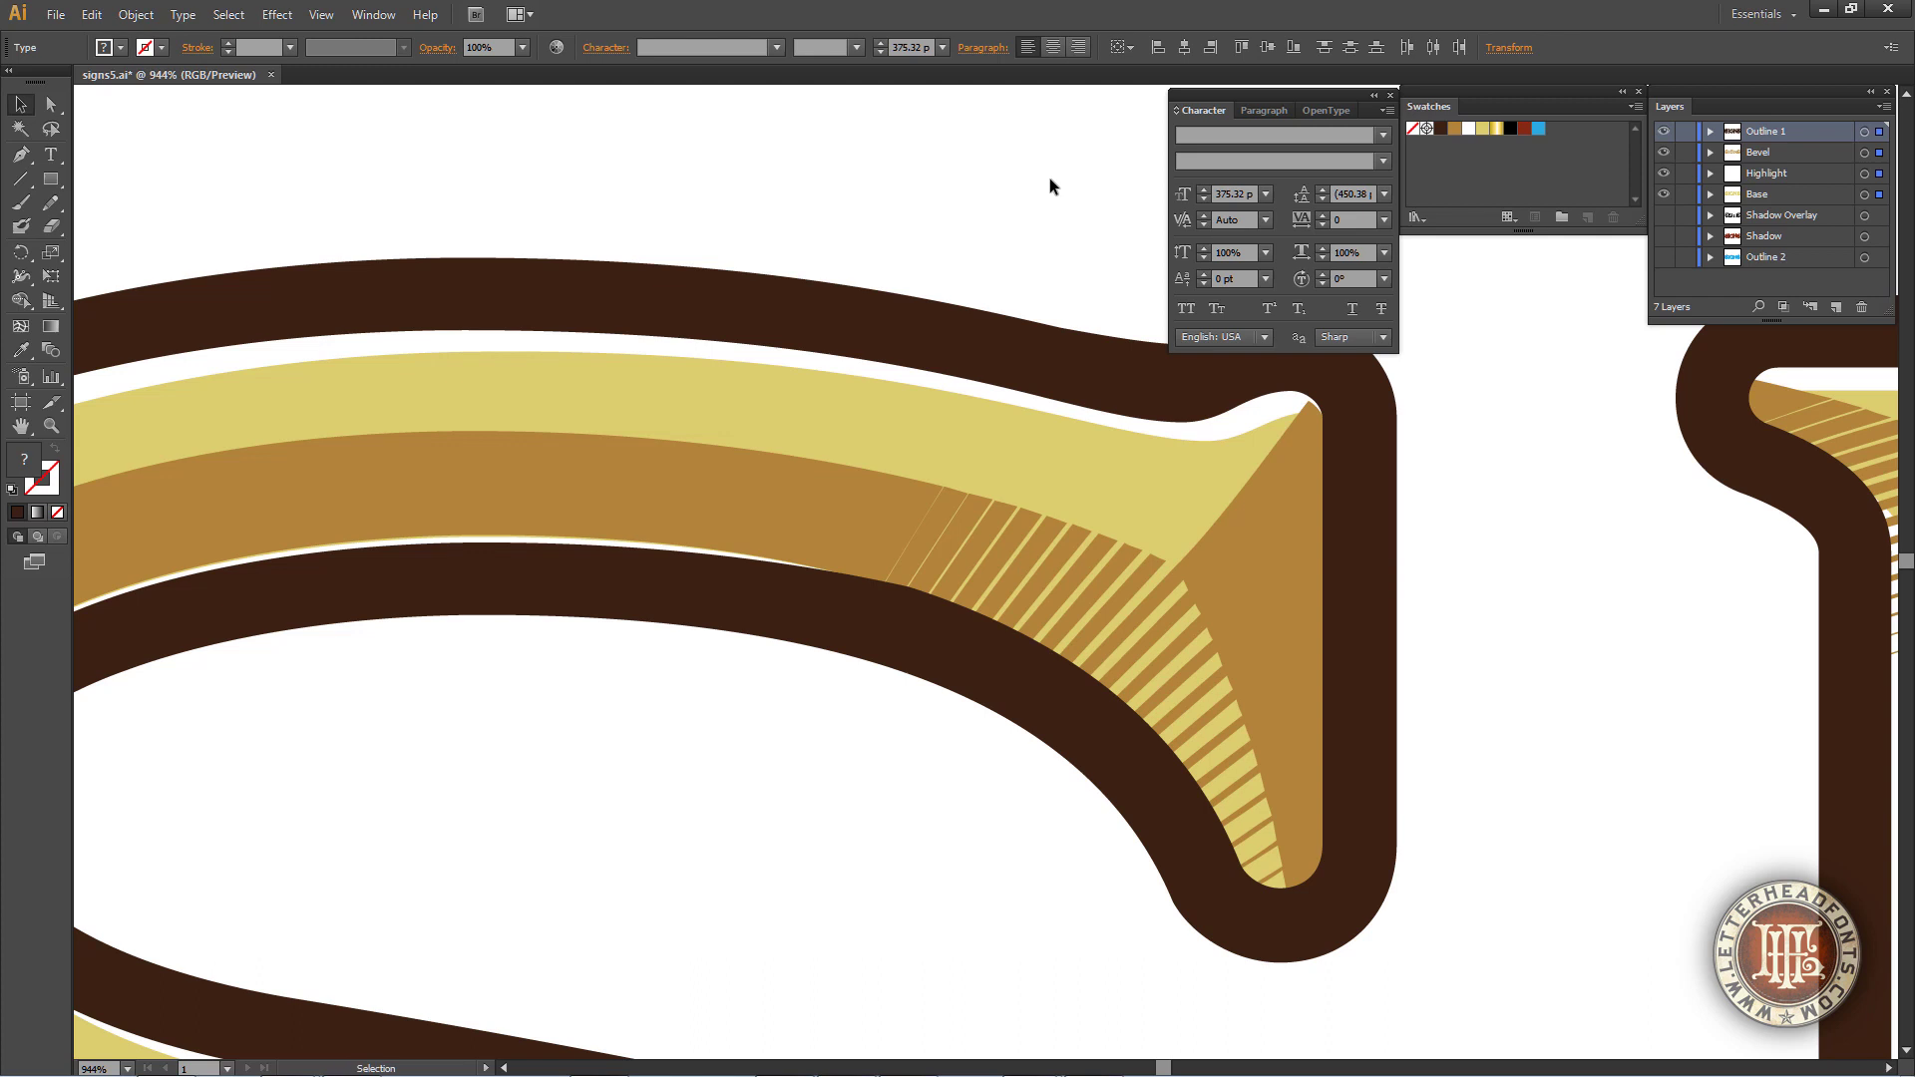
click(1384, 339)
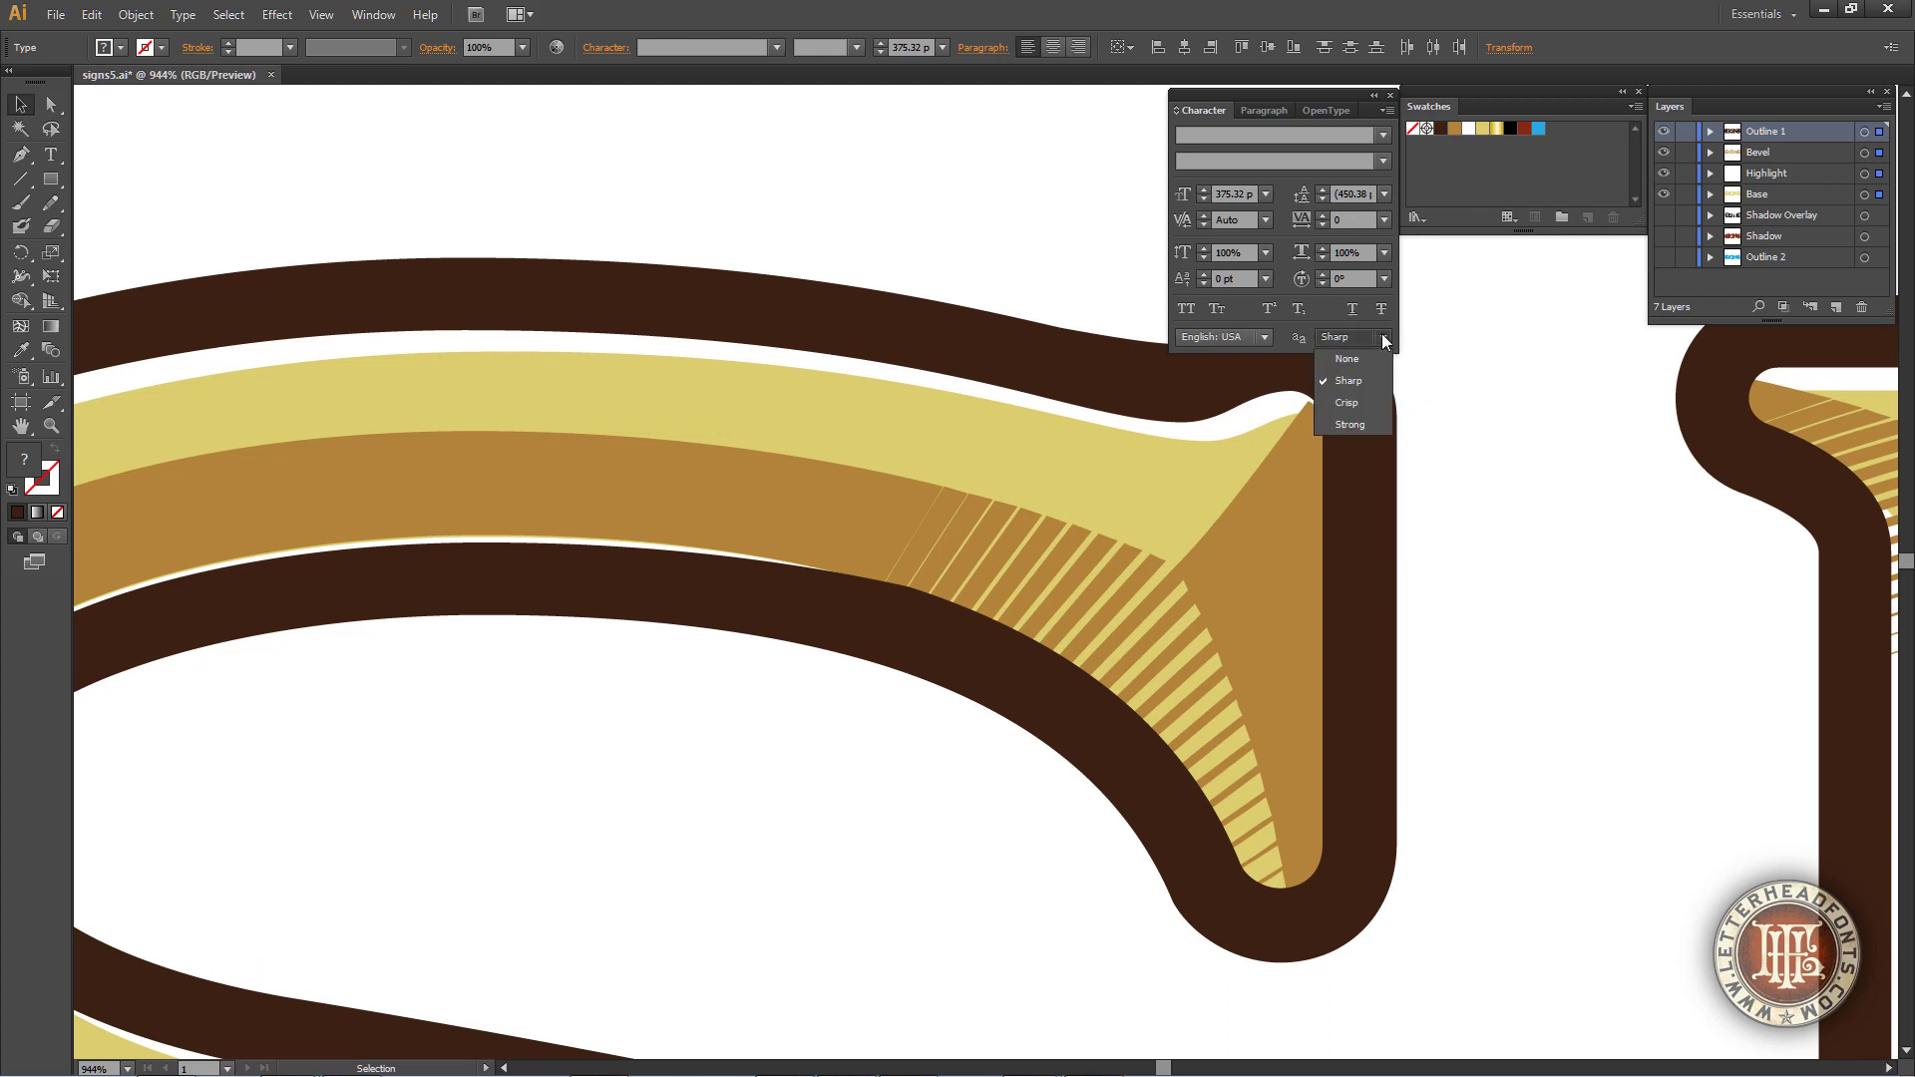
click(1361, 401)
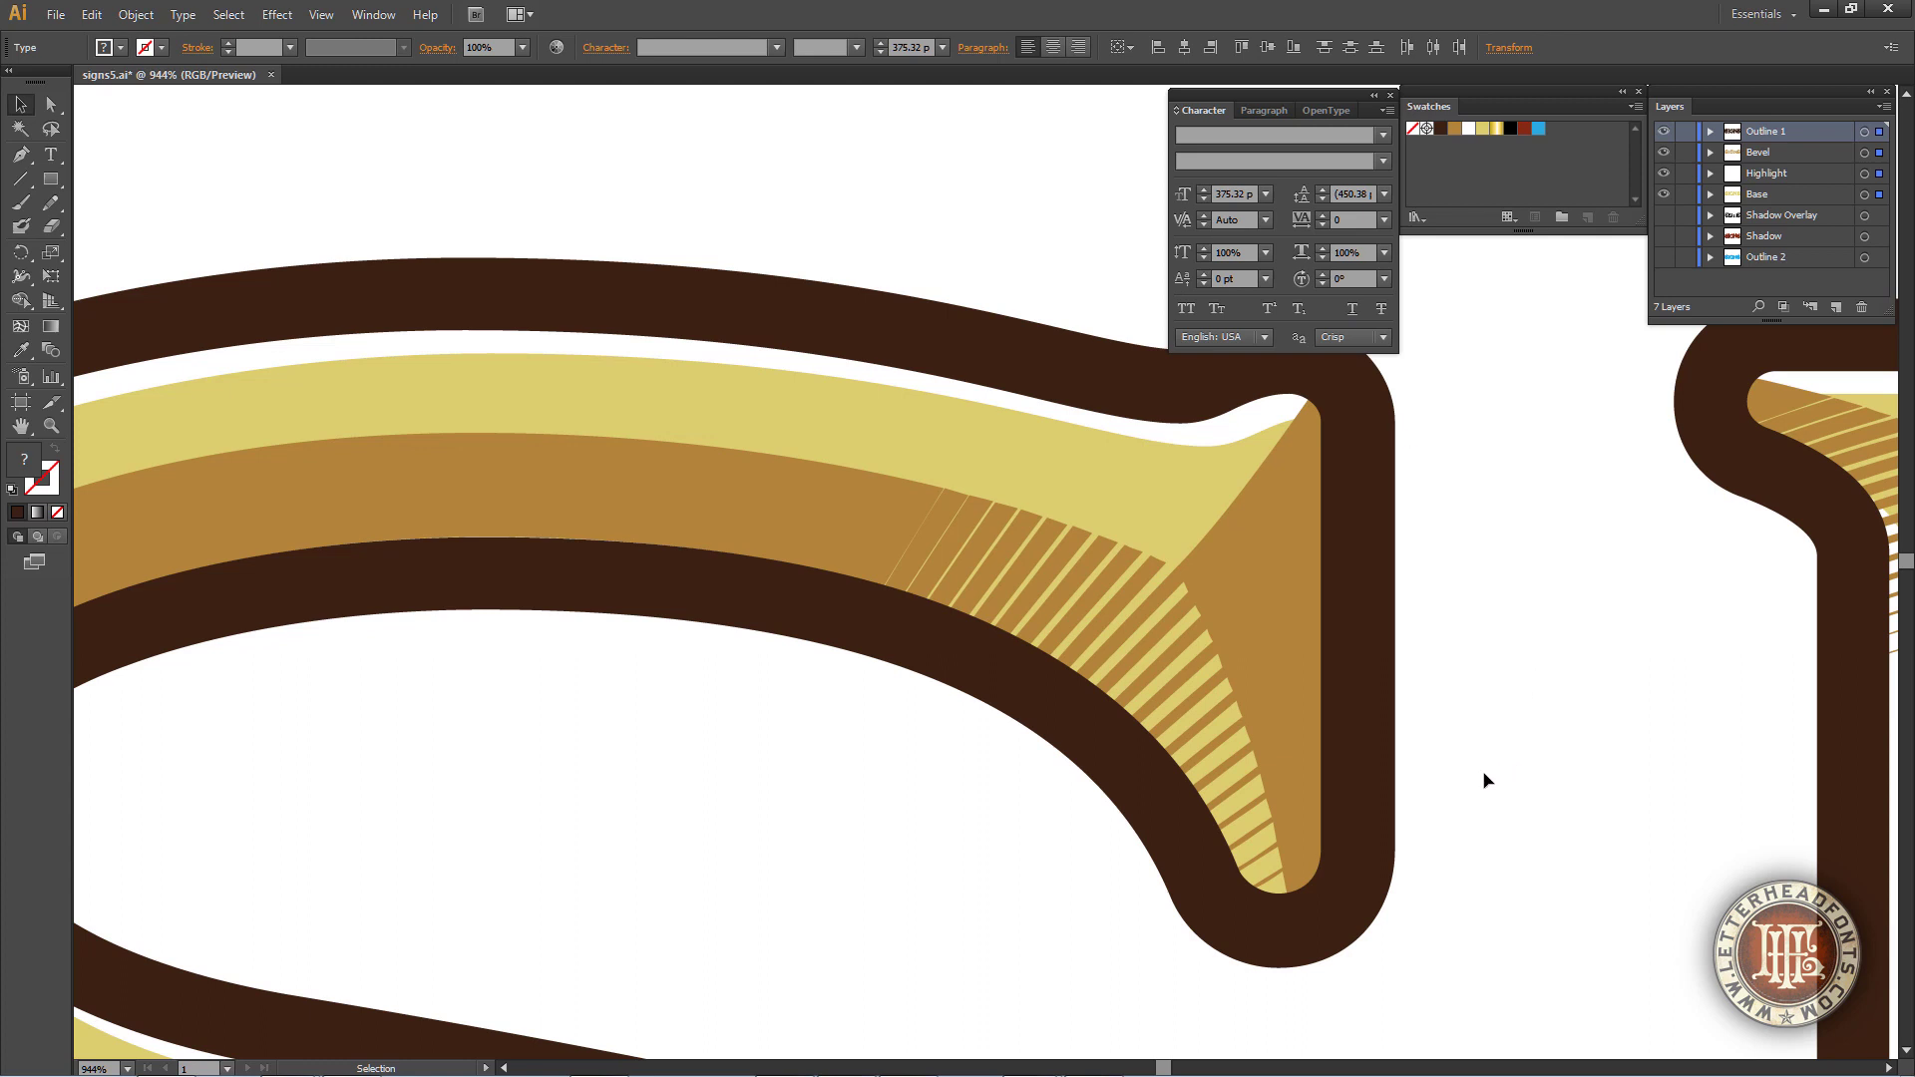
Examine the inner edge of the first S closely and set the selected text's anti-aliasing to Strong
click(50, 423)
drag(275, 543, 938, 650)
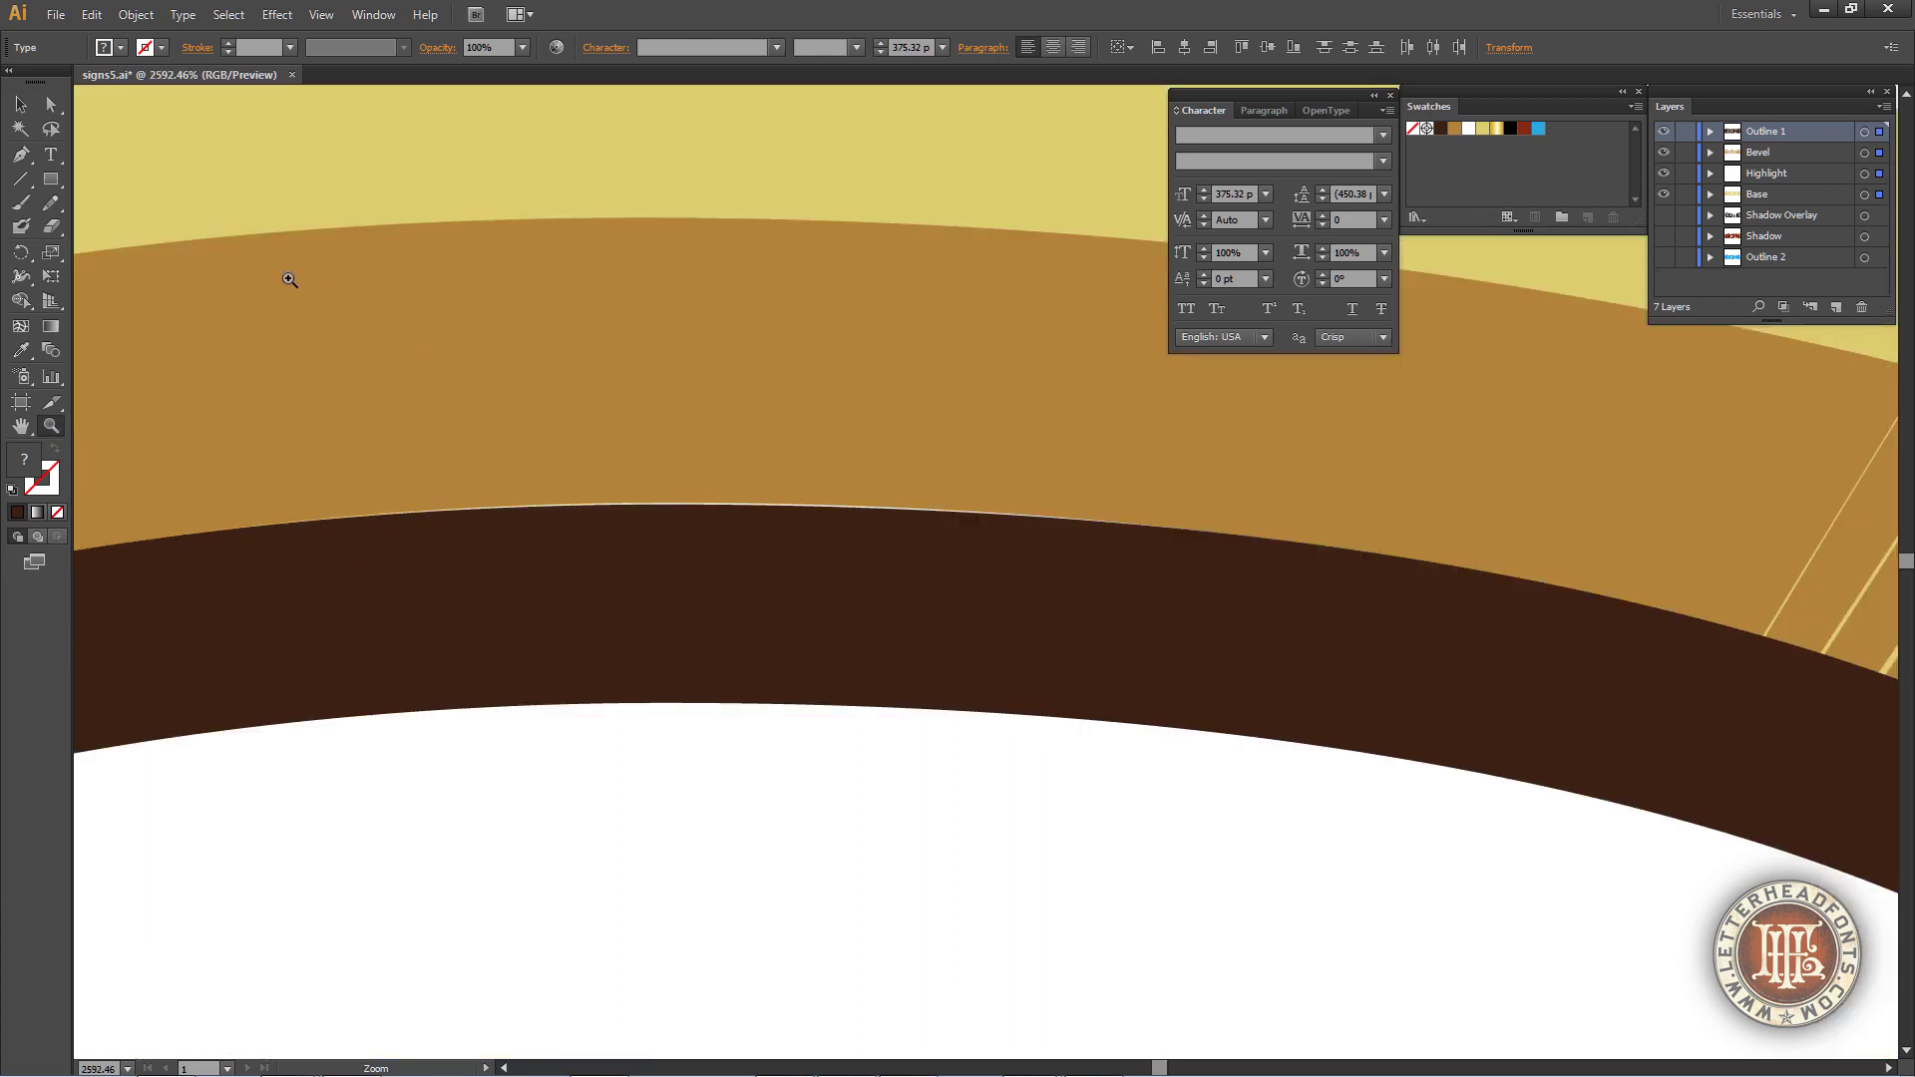
click(21, 104)
click(1386, 337)
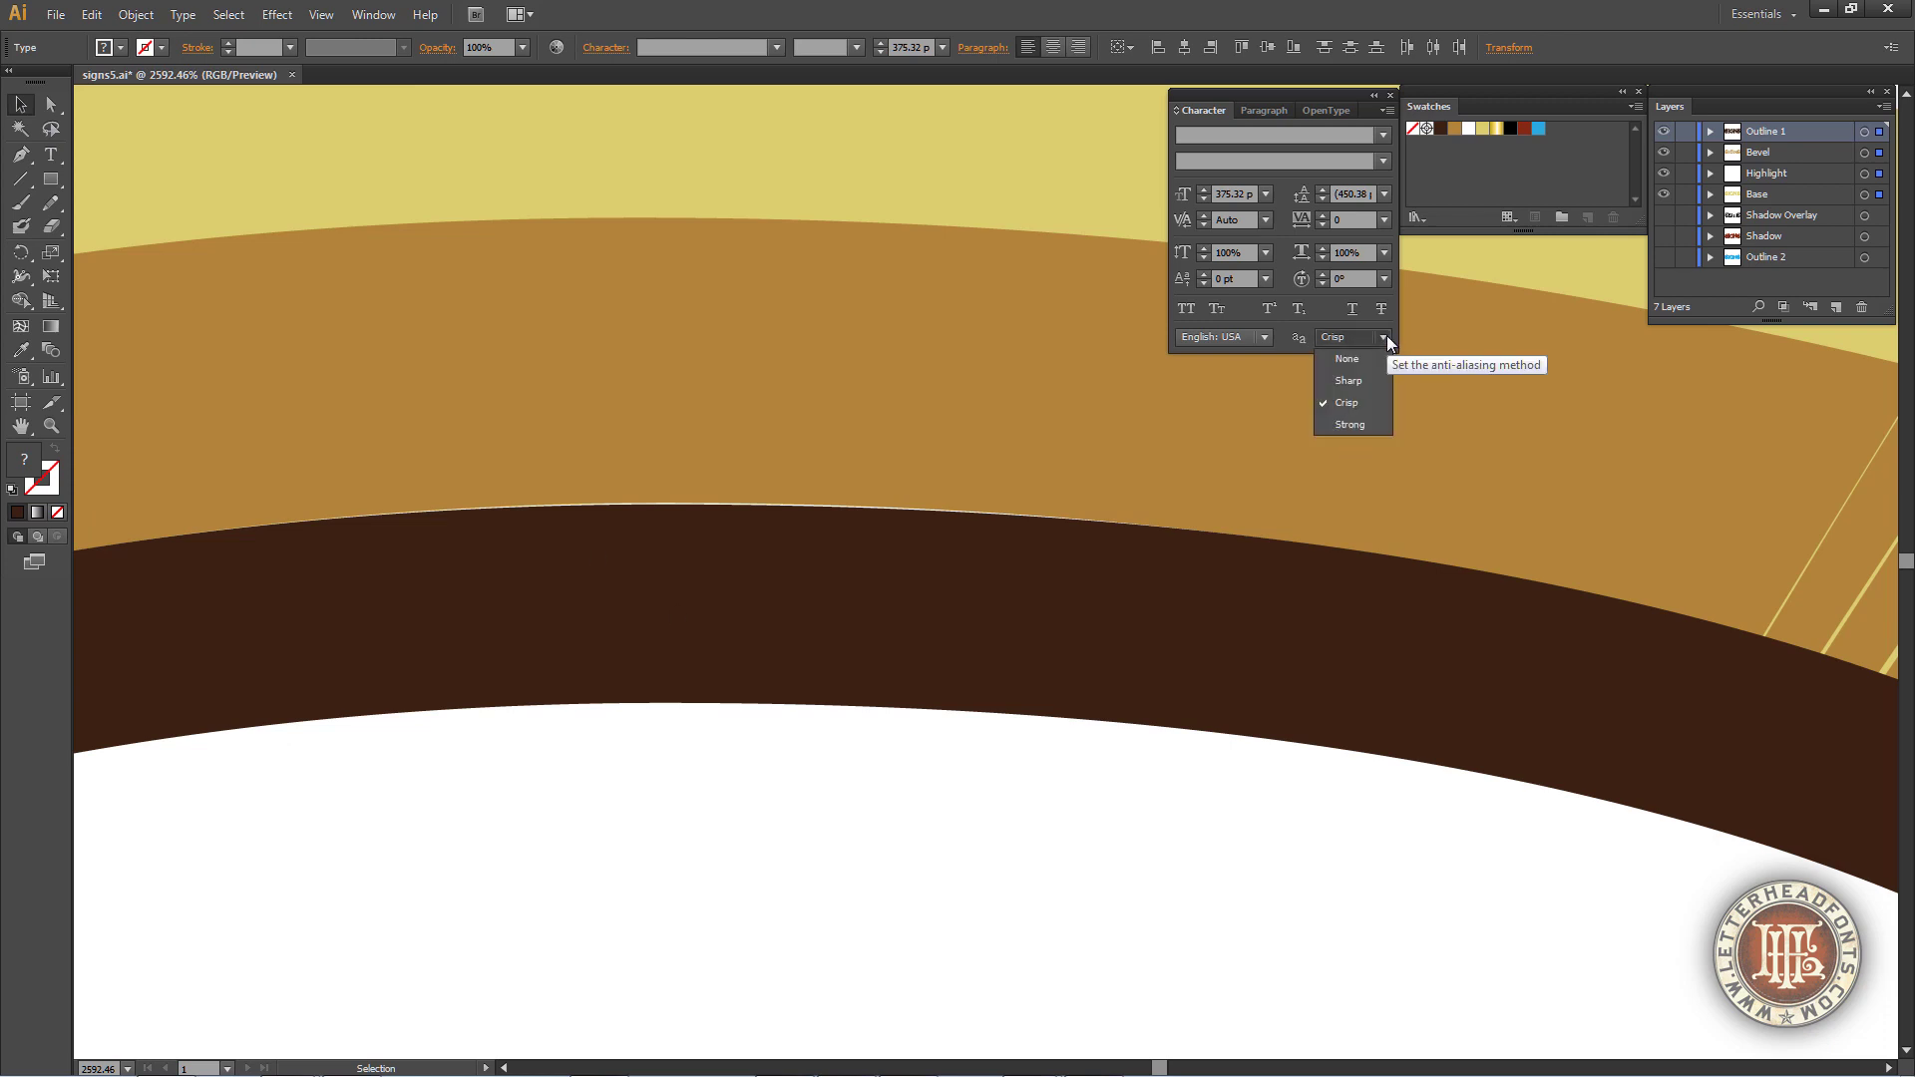
click(1374, 423)
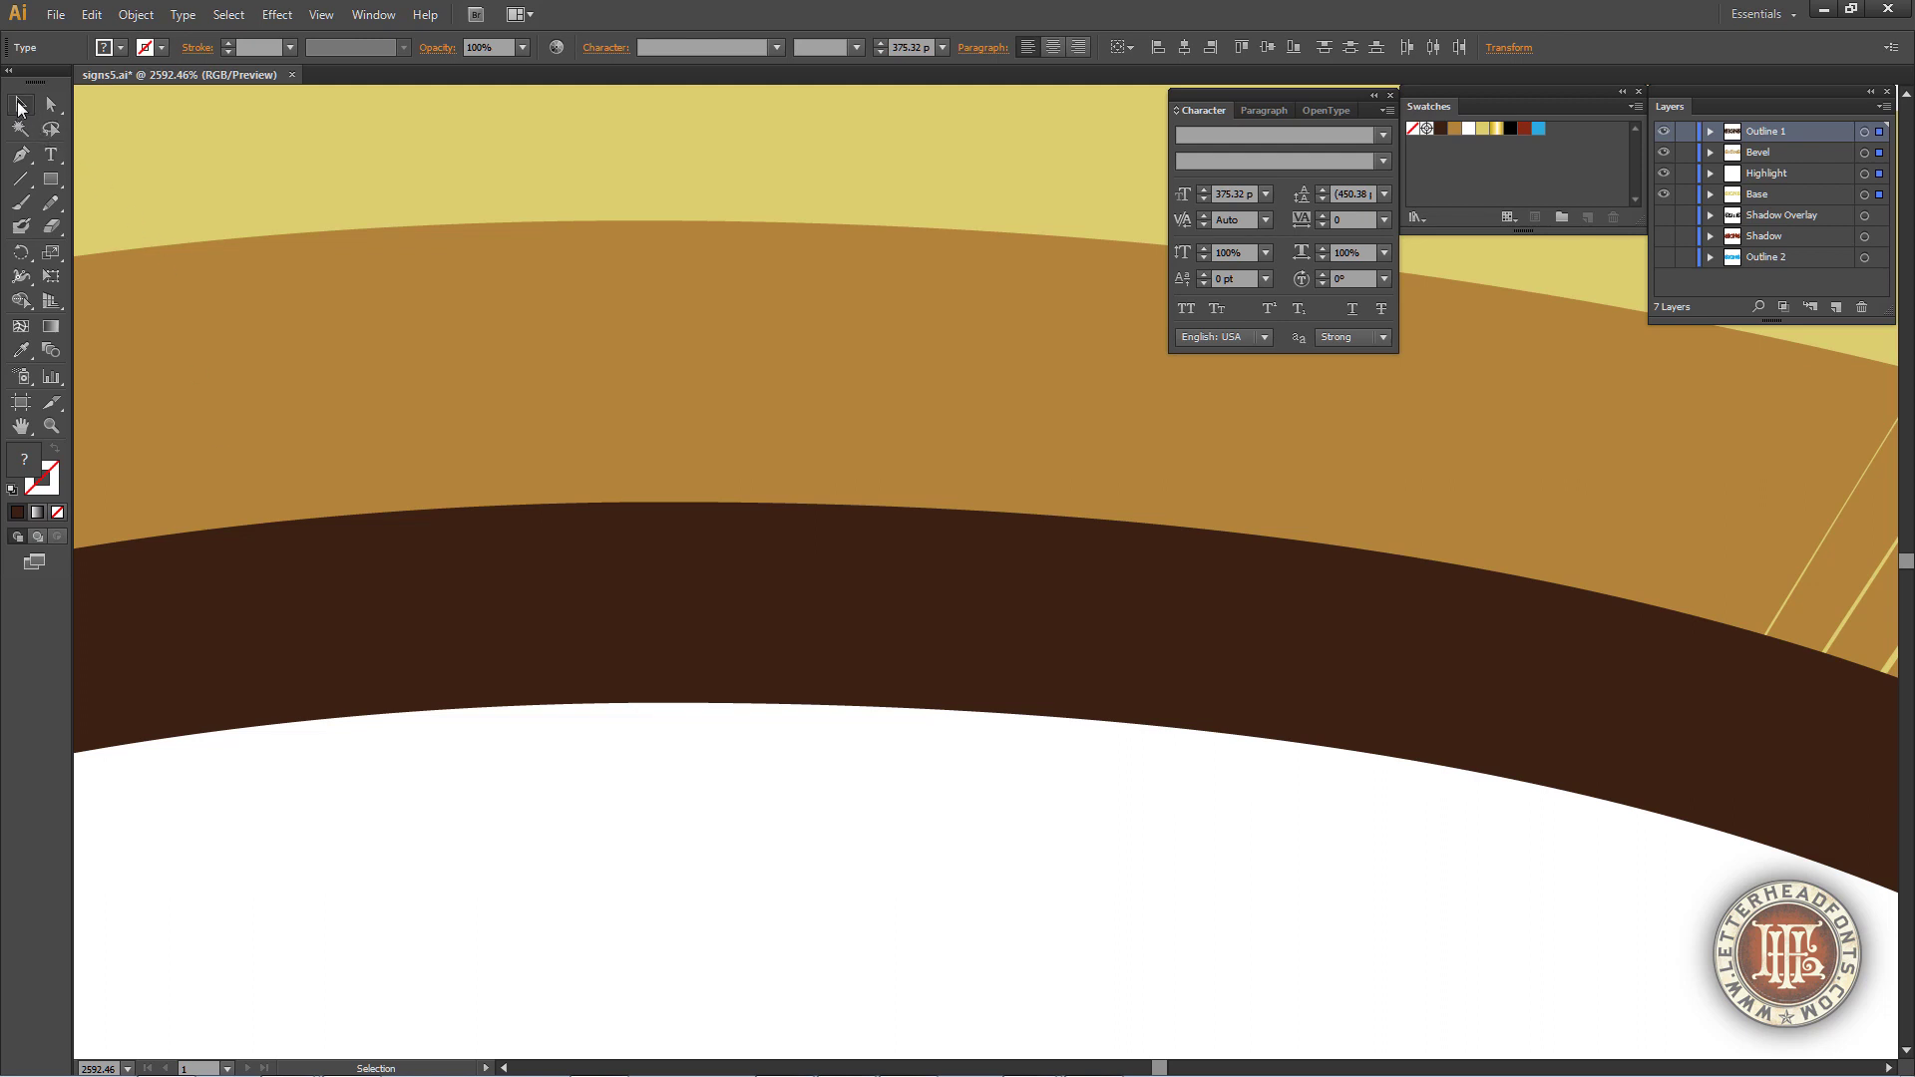
double_click(22, 427)
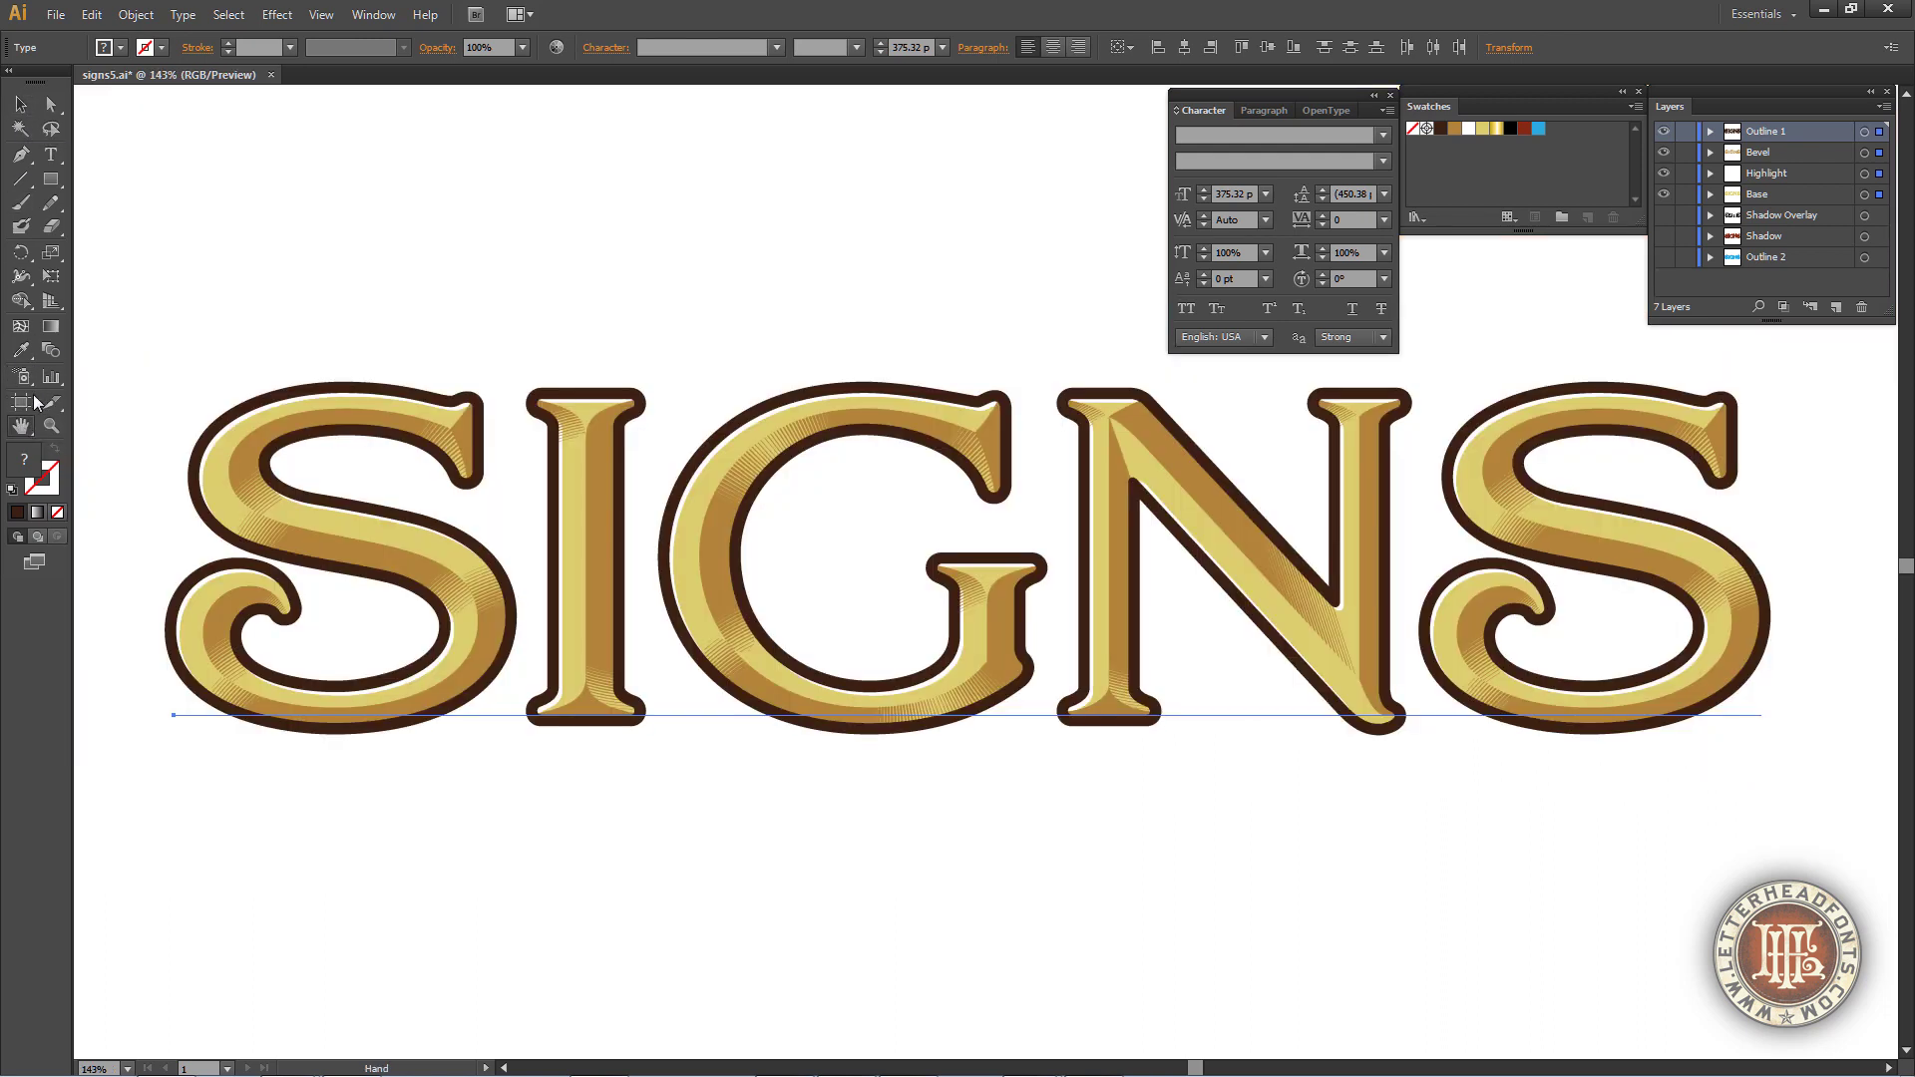
click(20, 104)
Set the selected text's anti-aliasing method to Sharp
click(121, 148)
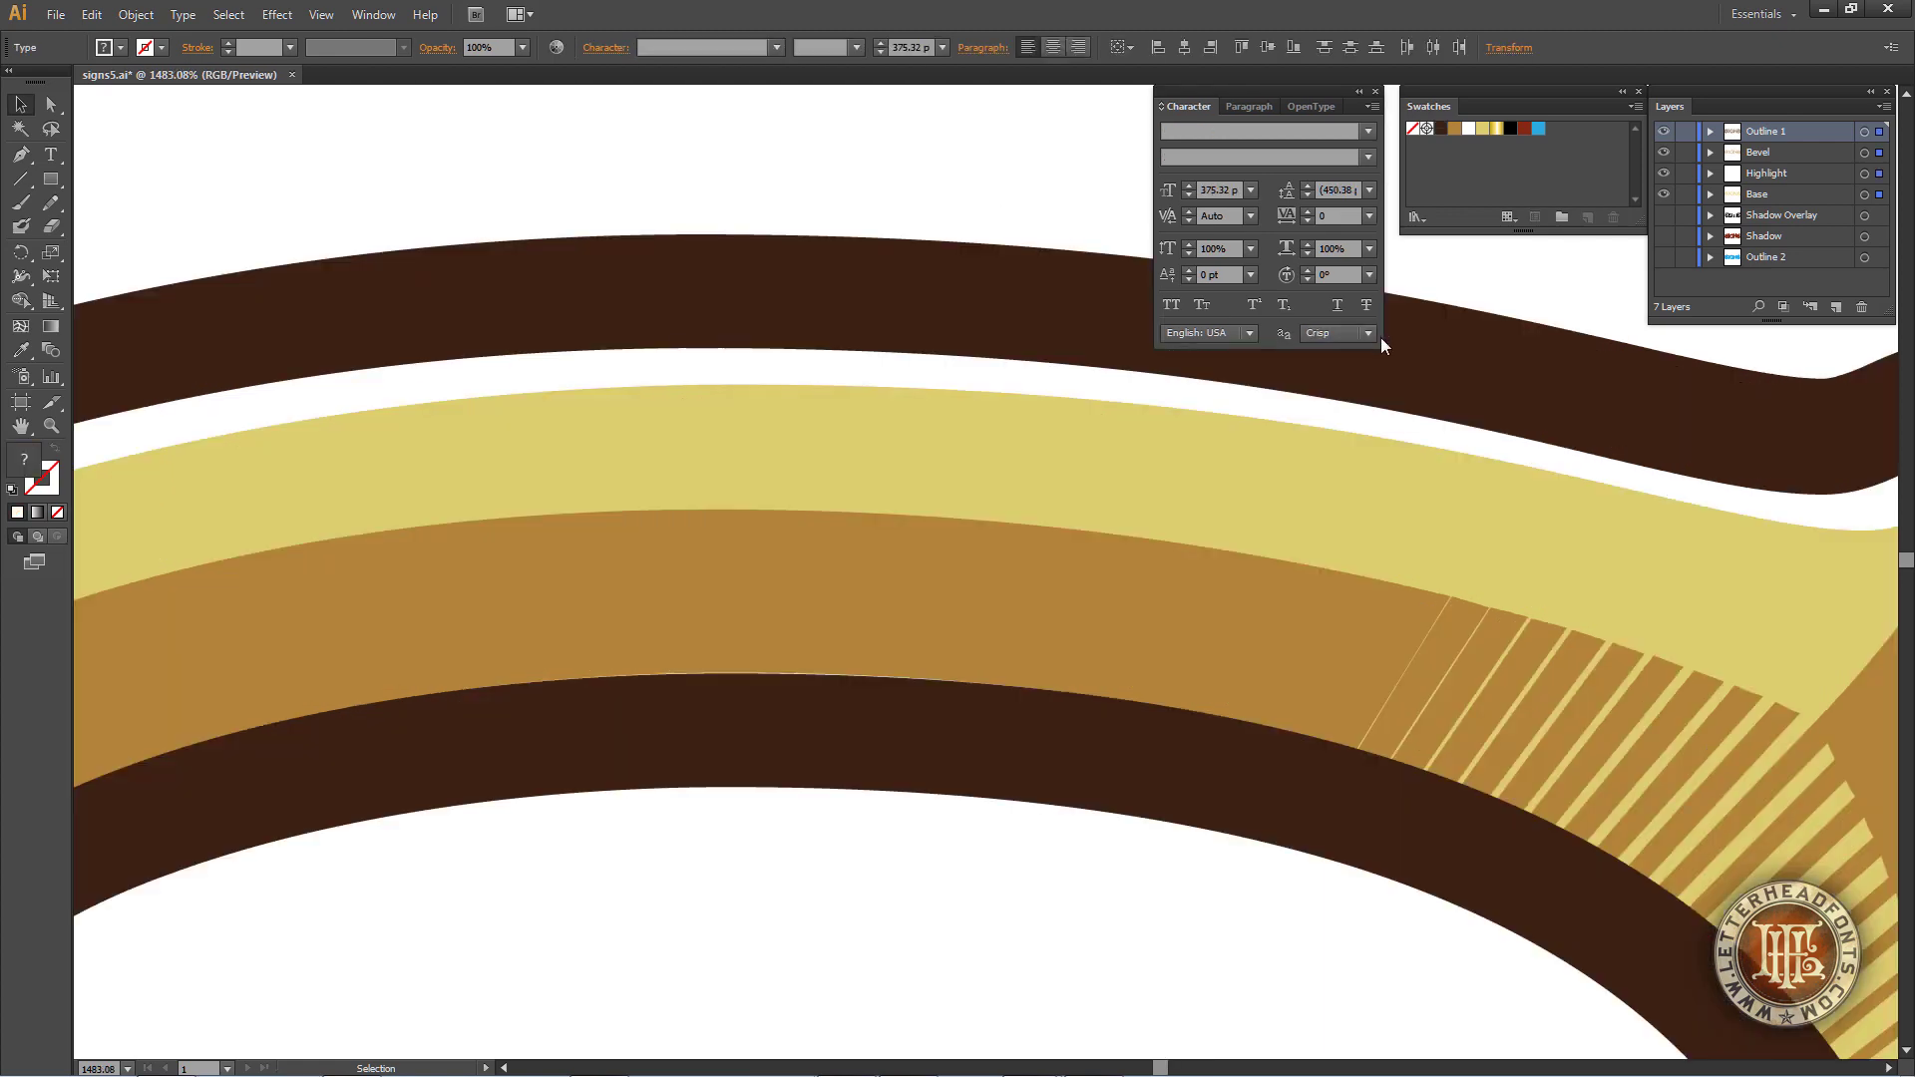
click(1367, 334)
click(1334, 377)
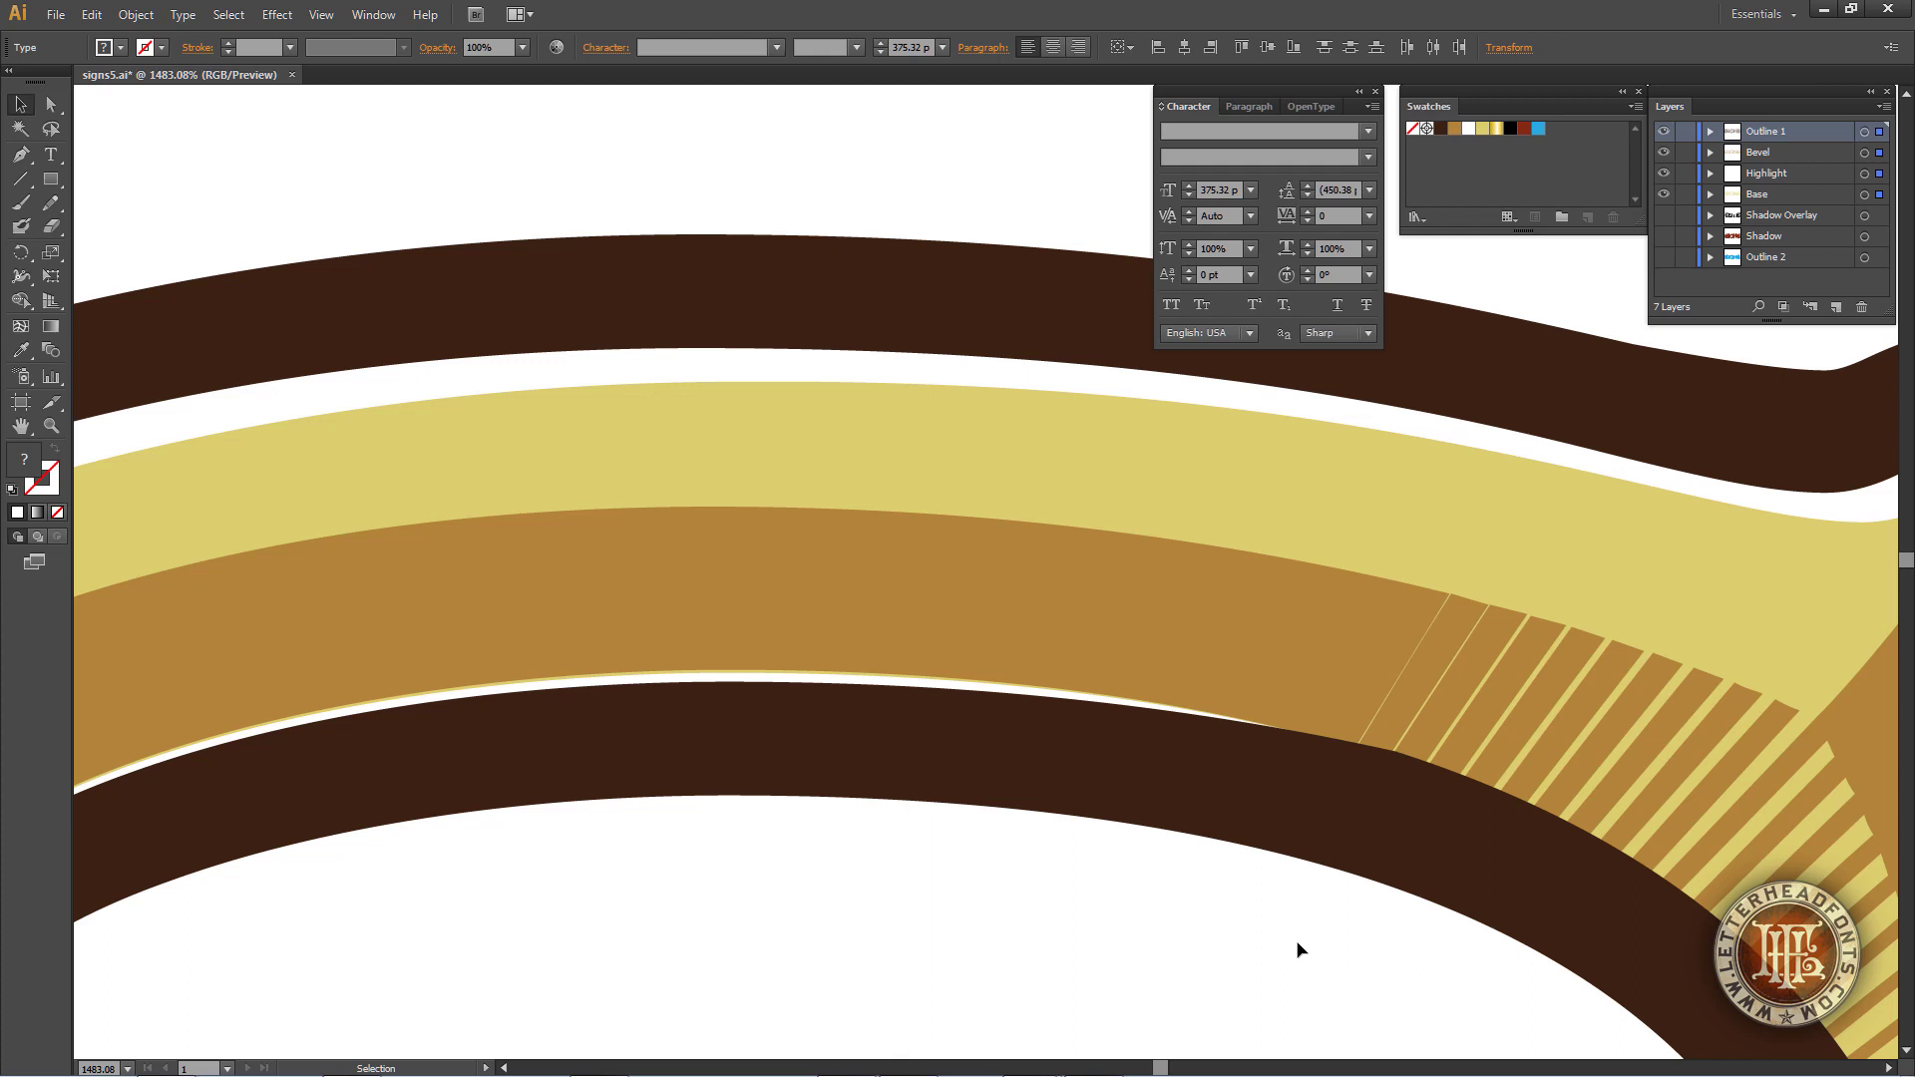
Convert the selected text on the visible layers to outlines and deselect it
click(183, 14)
click(251, 236)
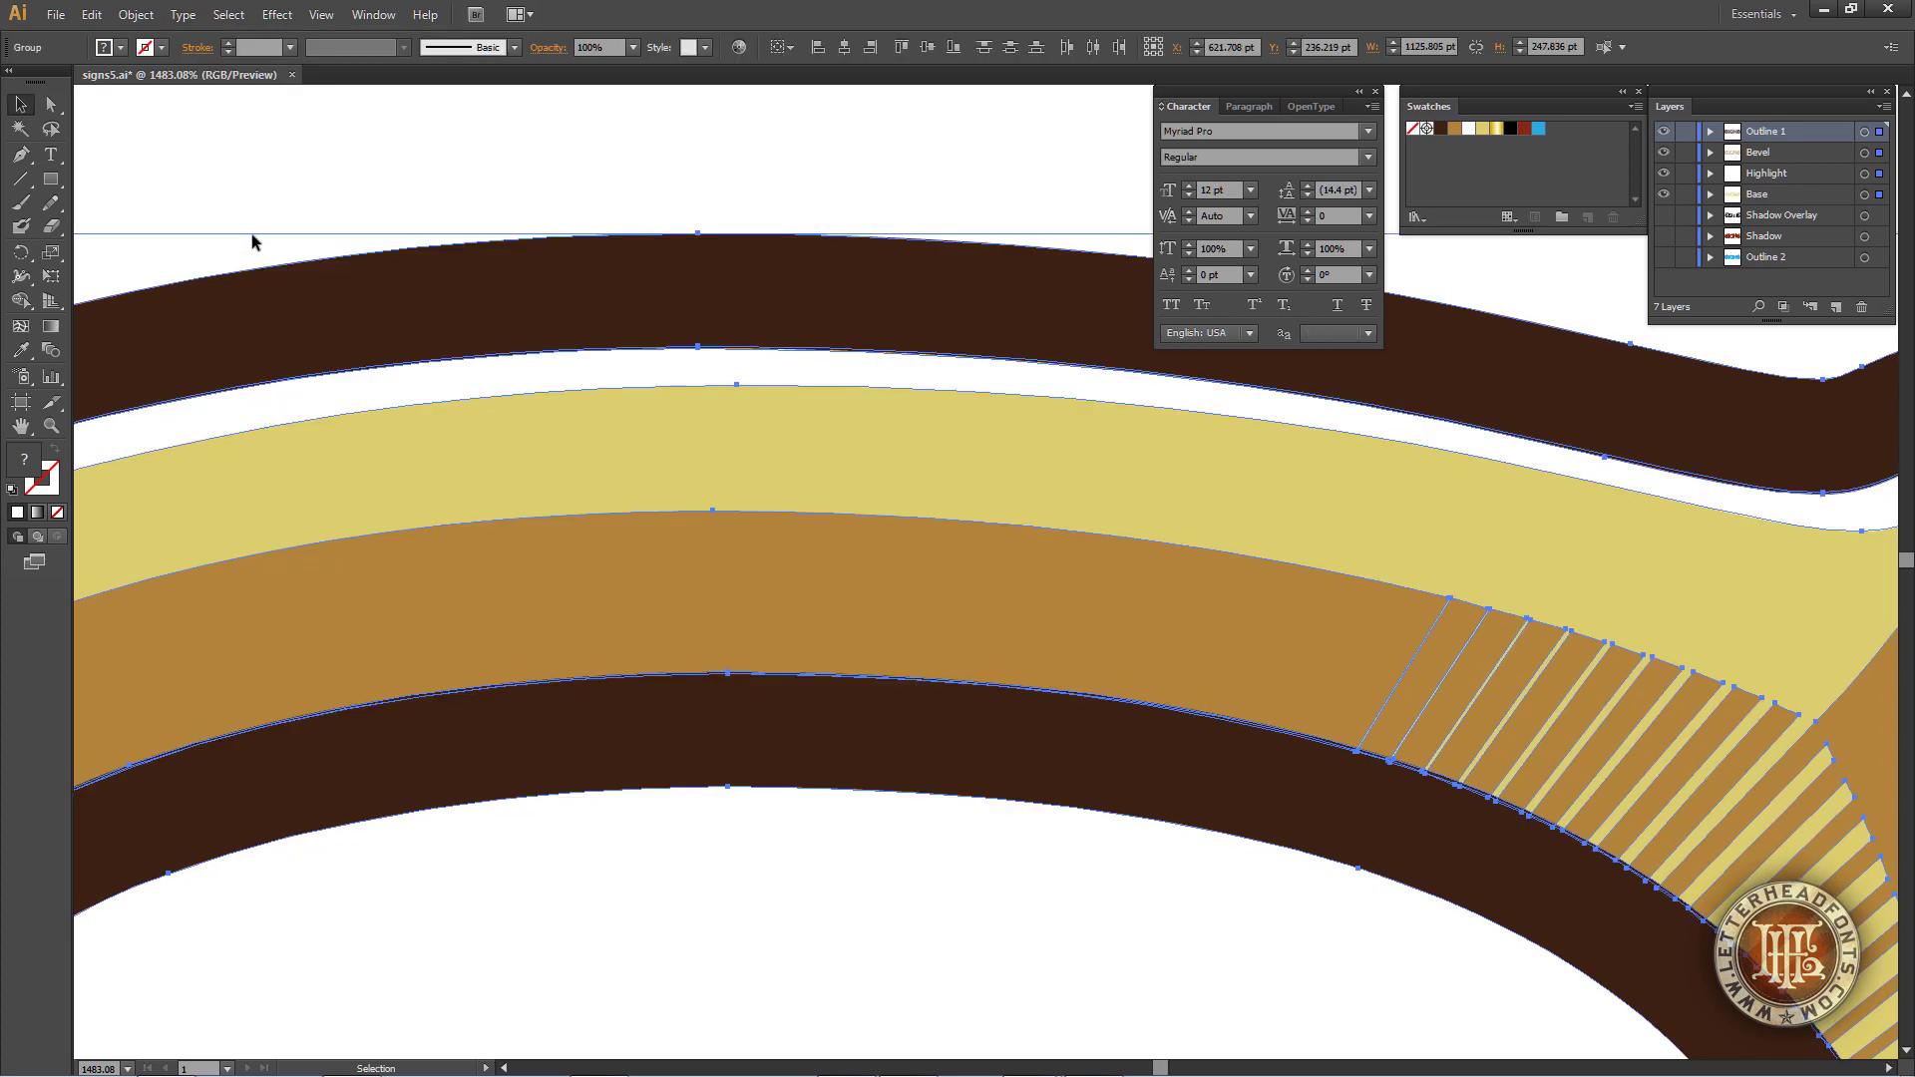
click(842, 916)
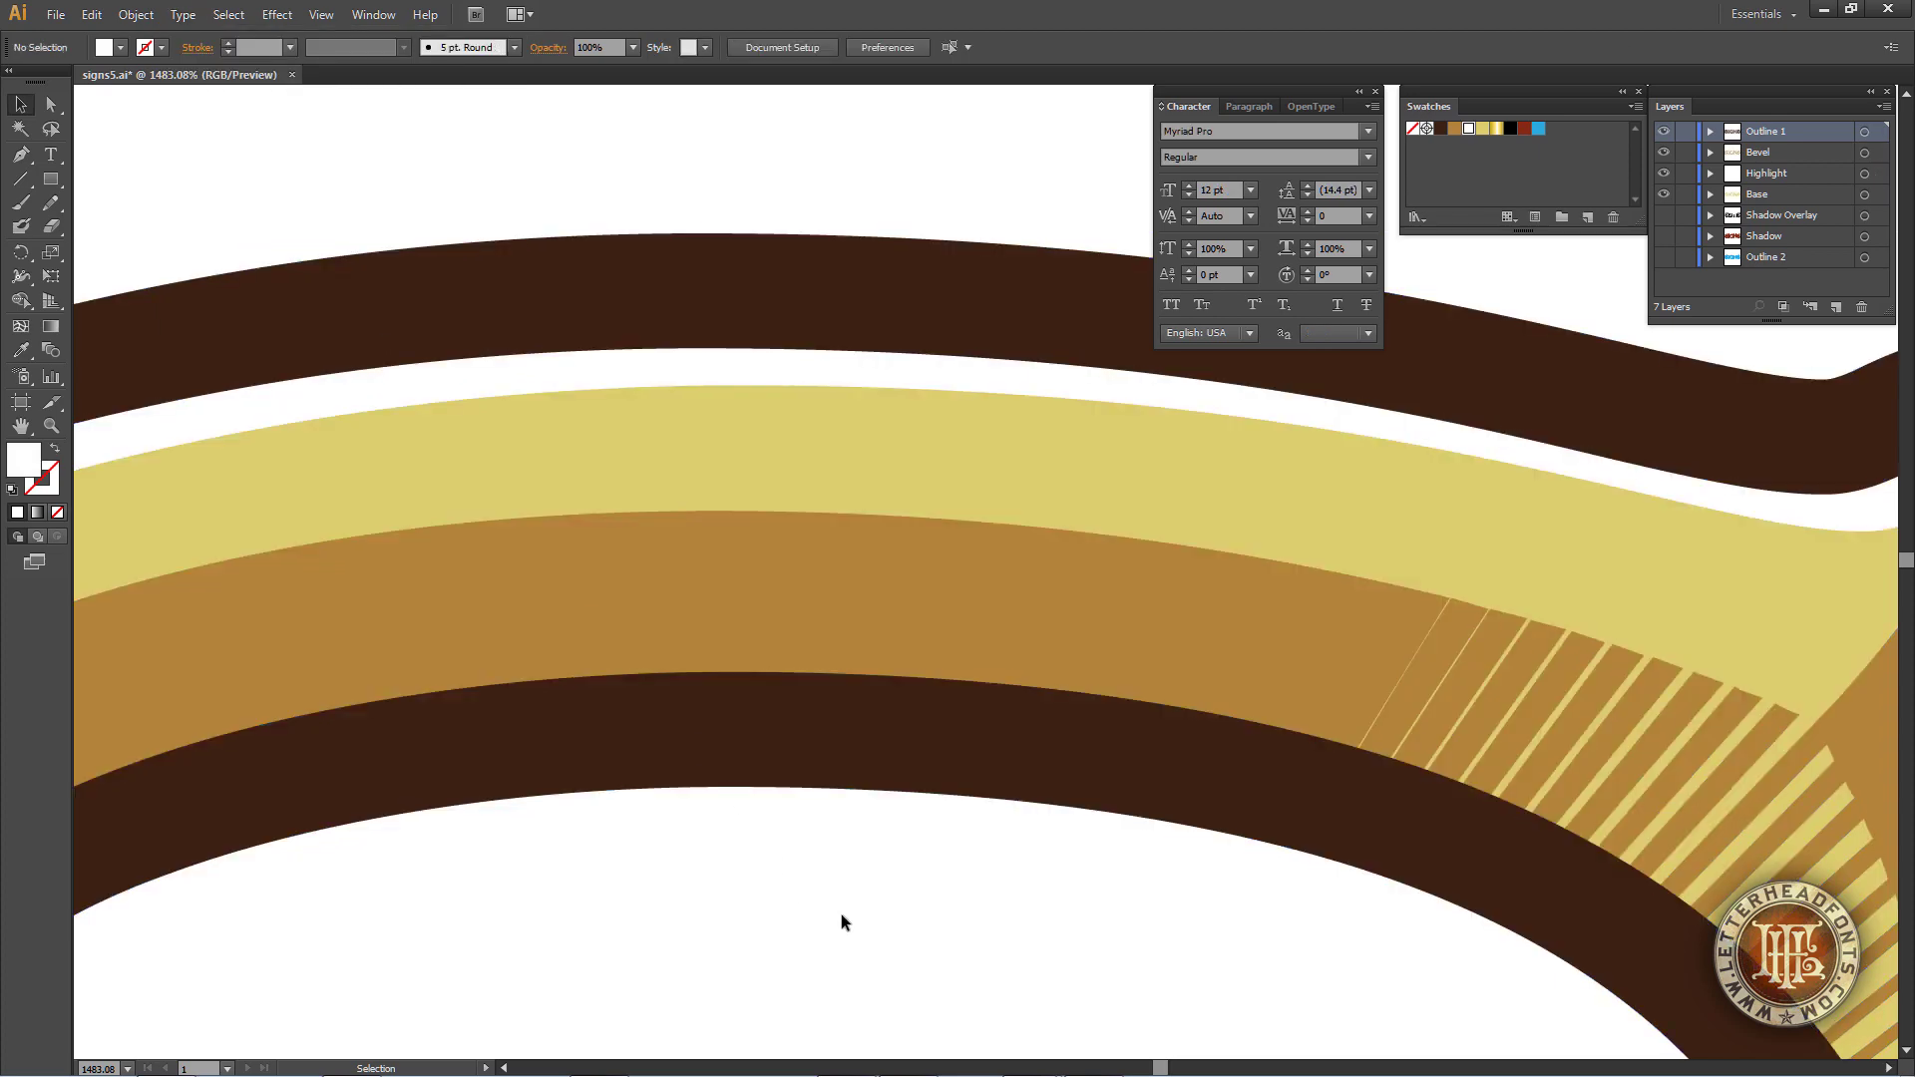
Set the Outline 1 layer's opacity to 80% and examine how it overlaps the bevel lines on the first S
click(1865, 133)
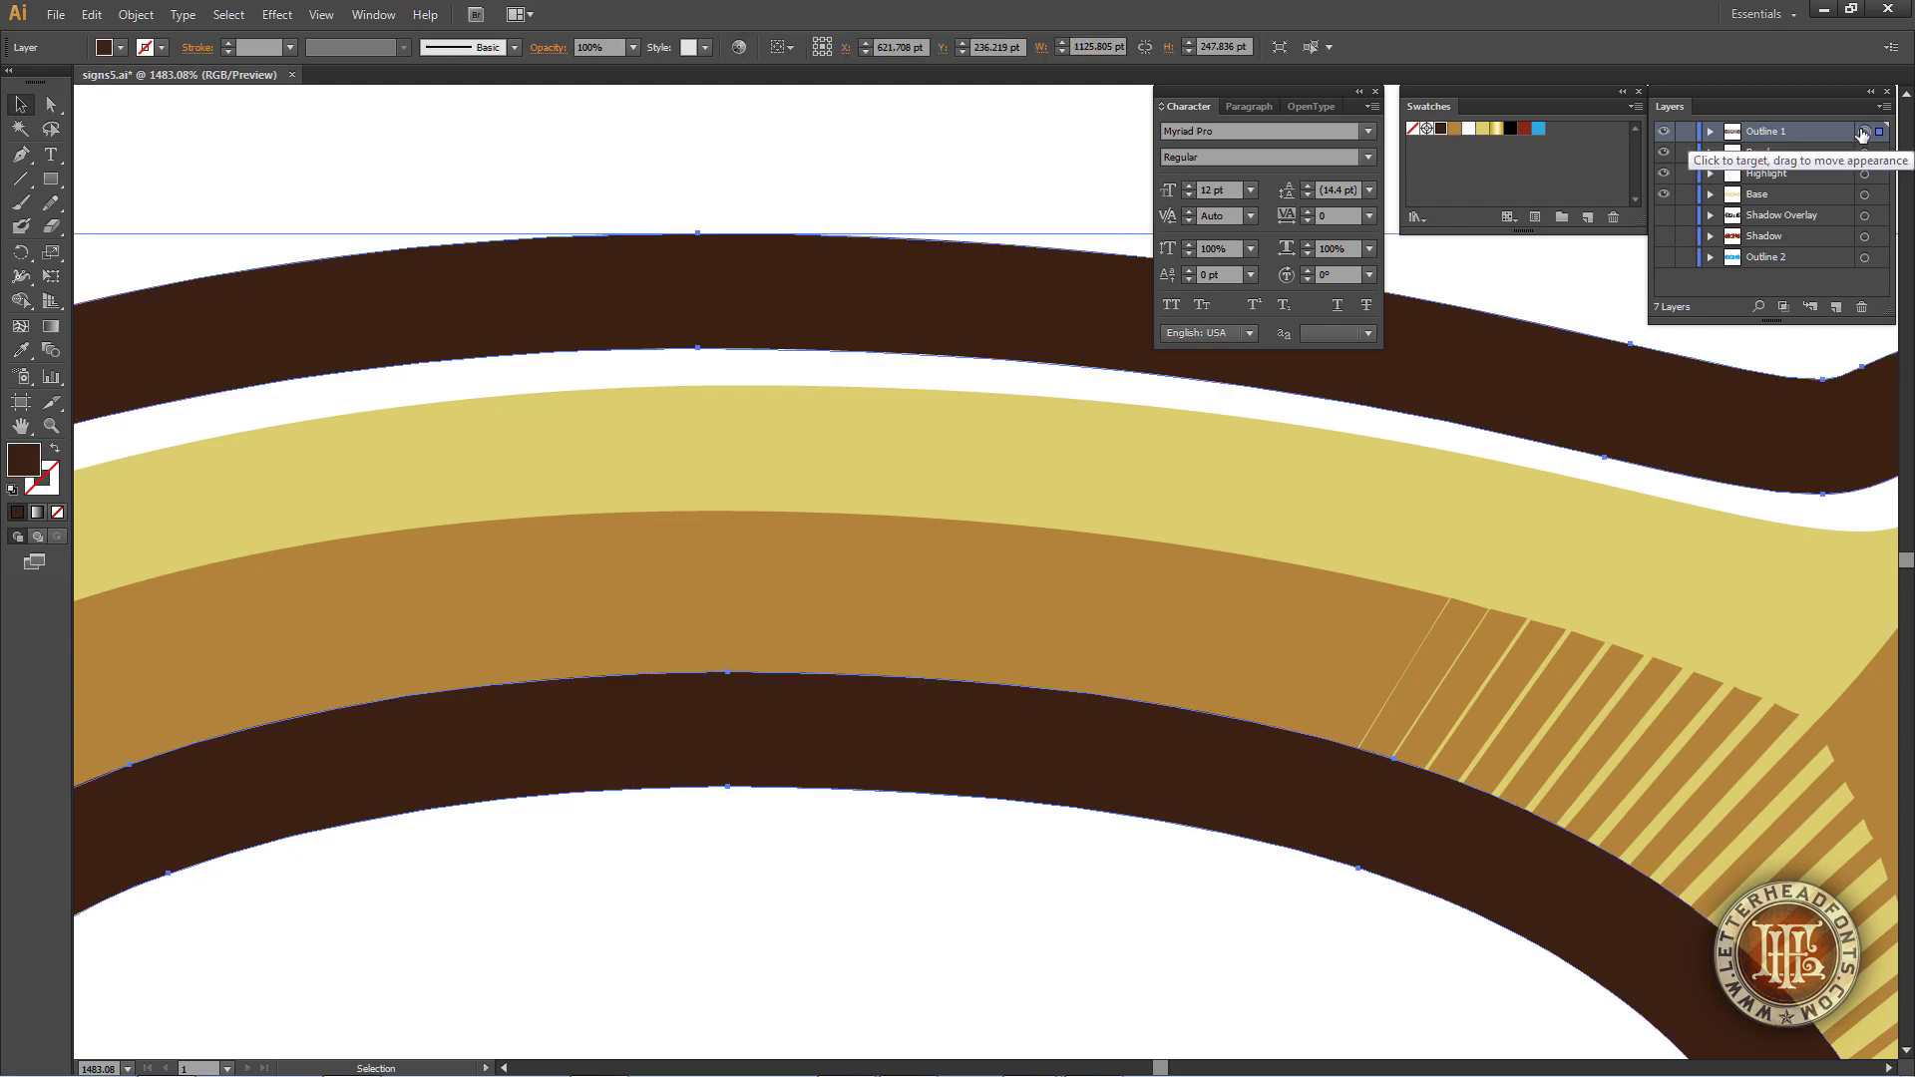
click(633, 47)
click(659, 244)
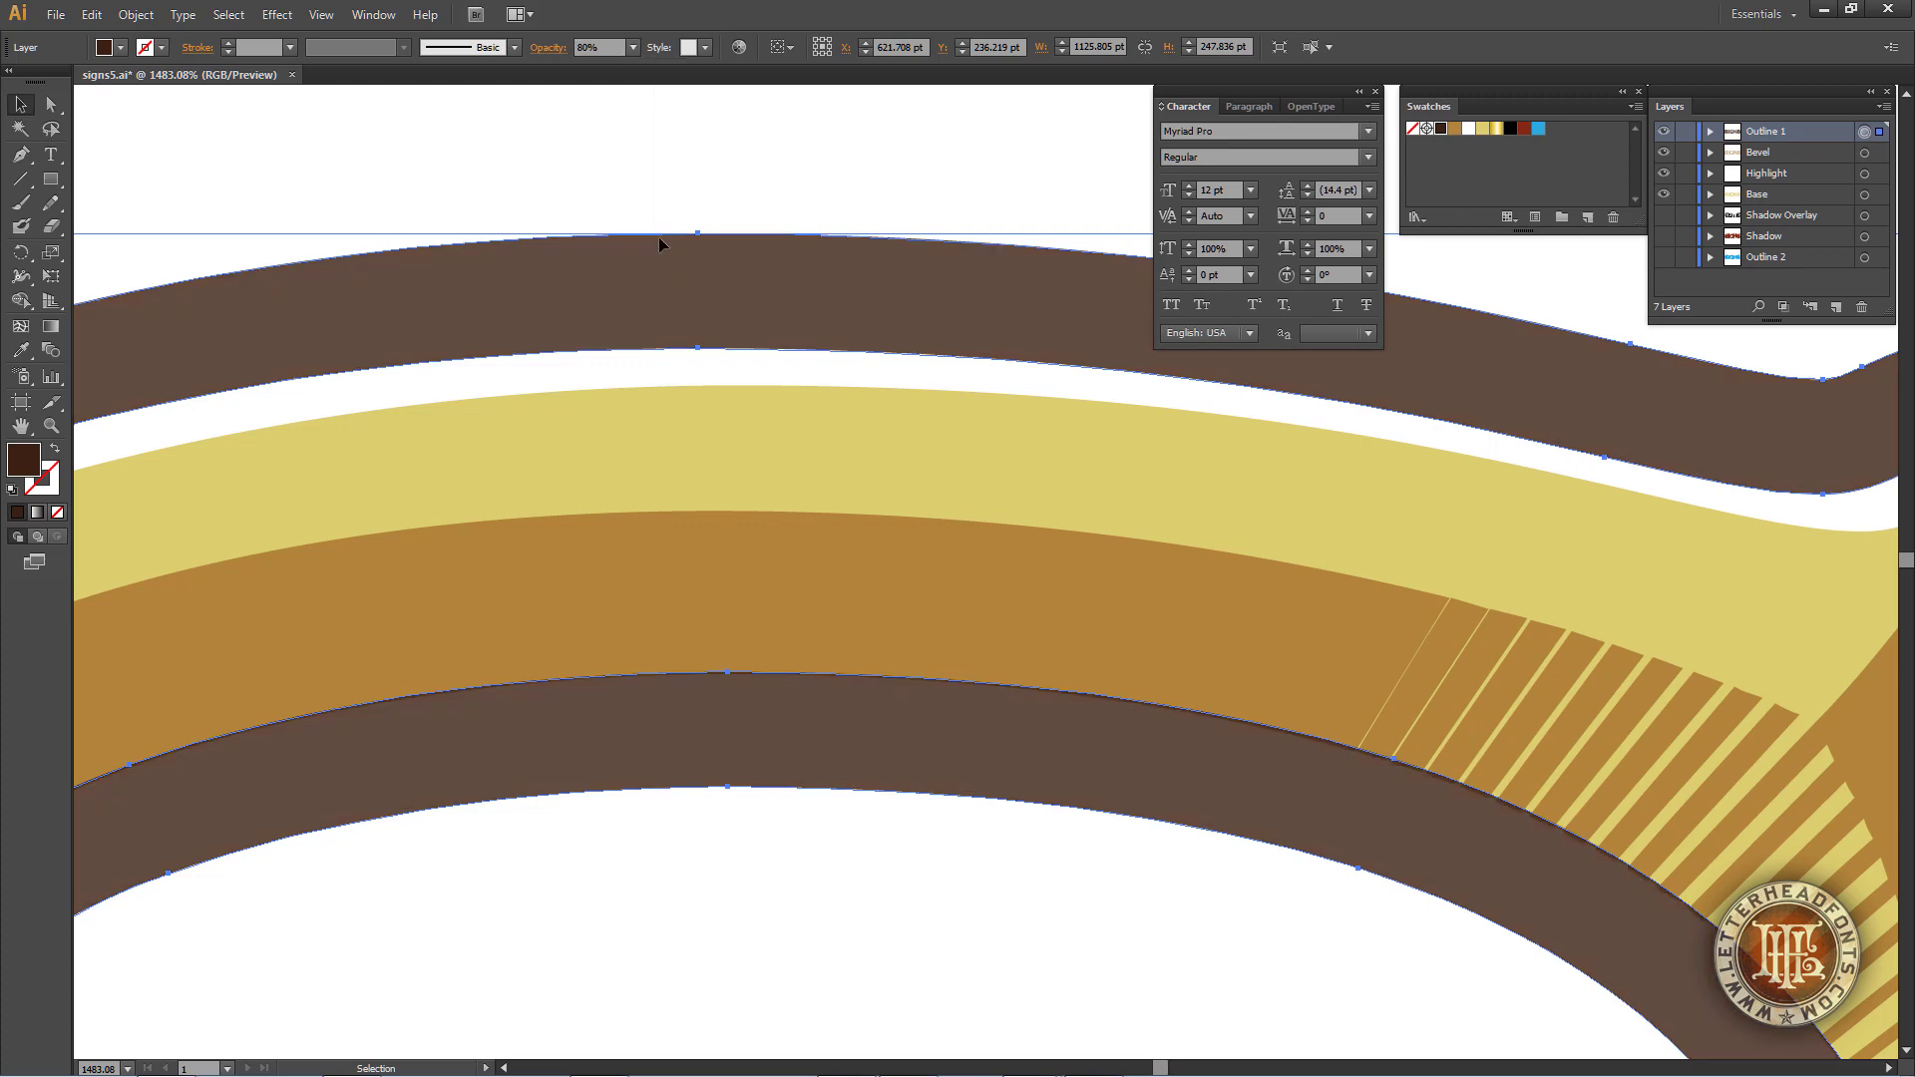
click(52, 426)
alt+click(838, 629)
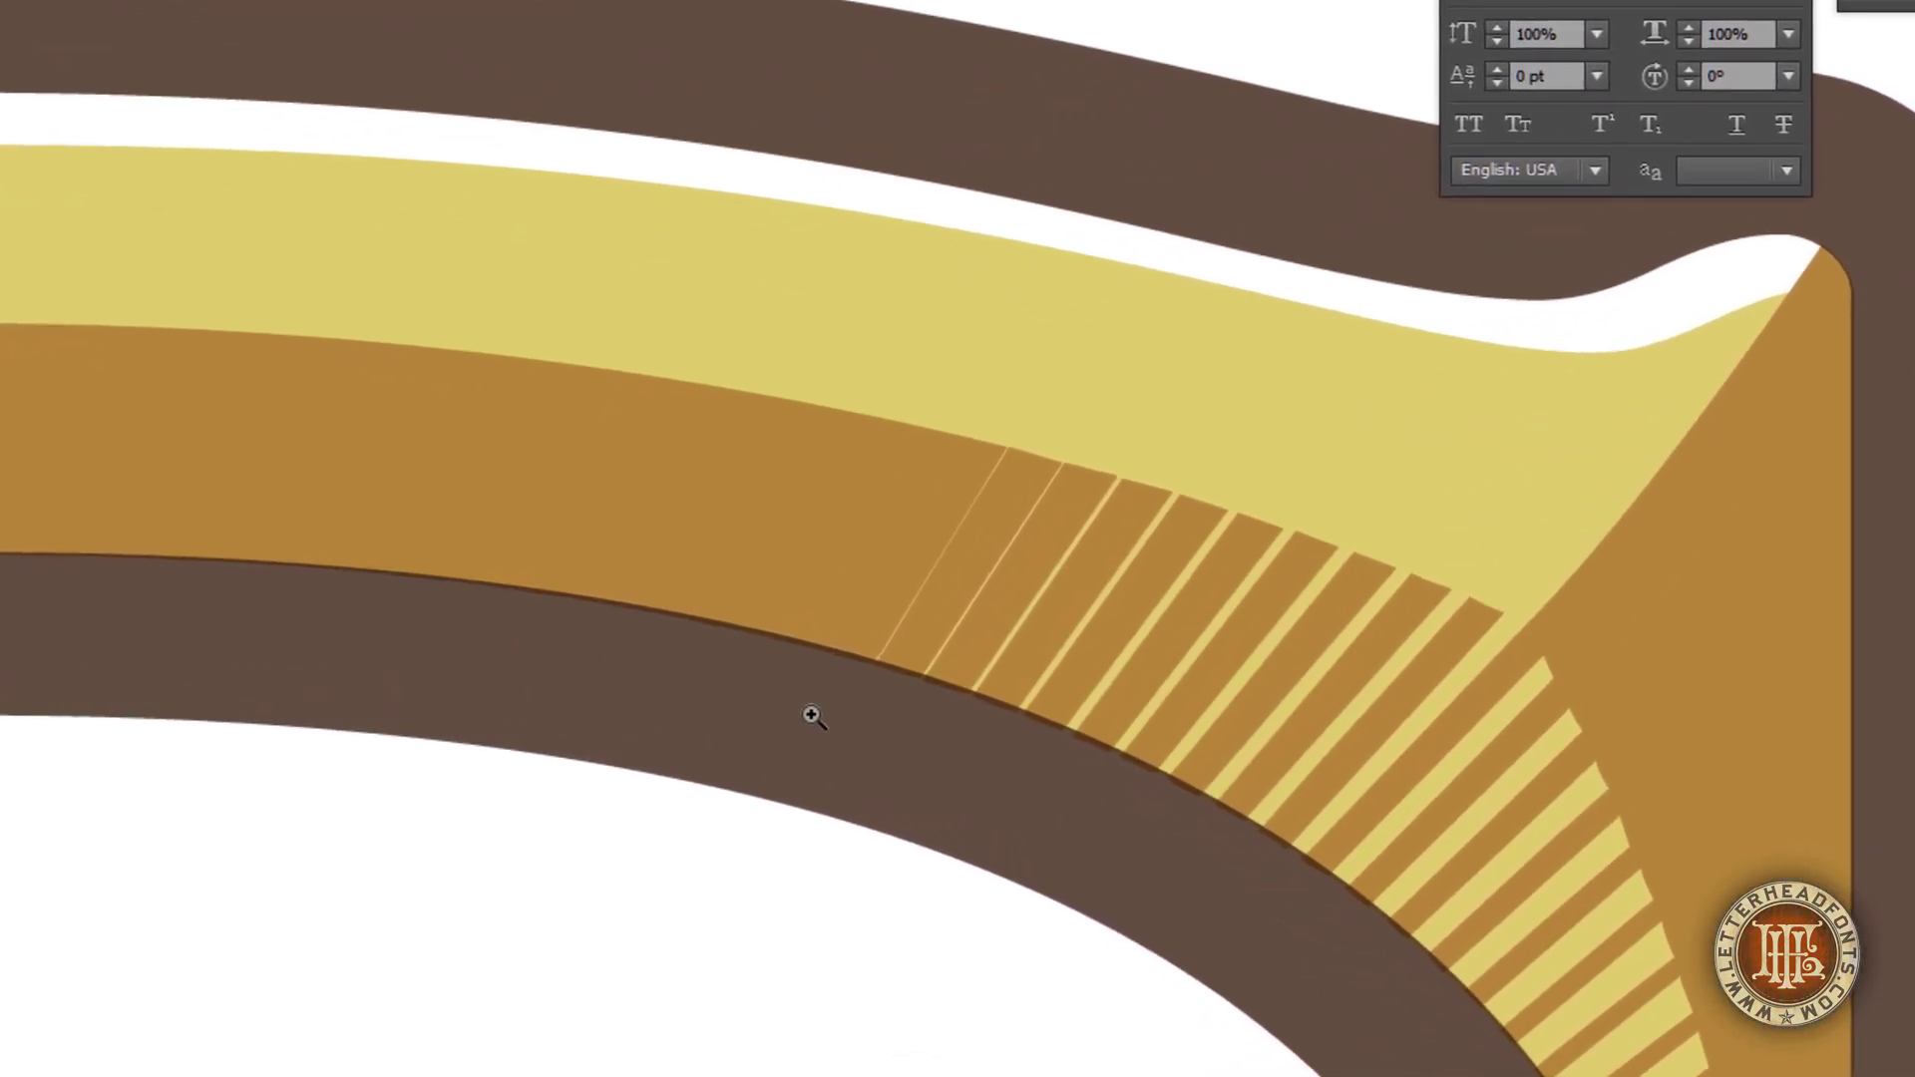
drag(761, 641, 1596, 1073)
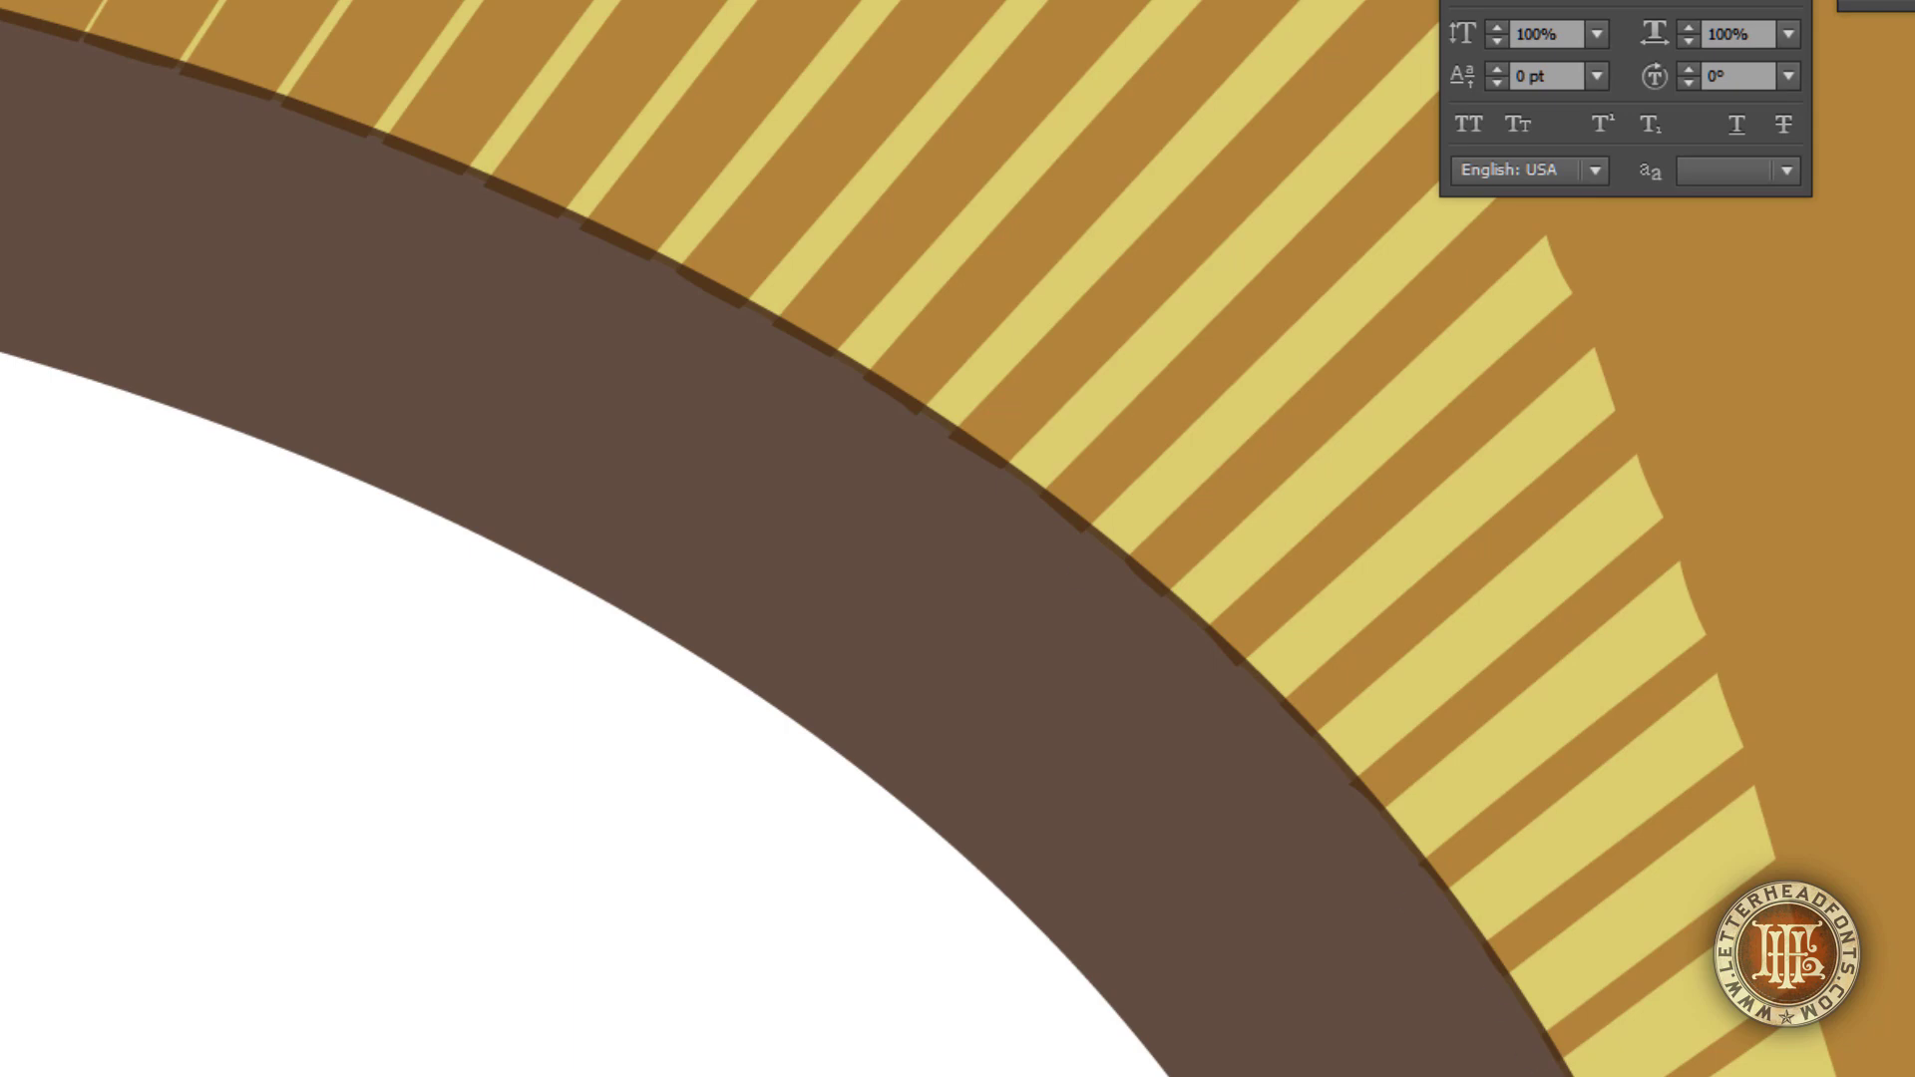
key(ctrl+0)
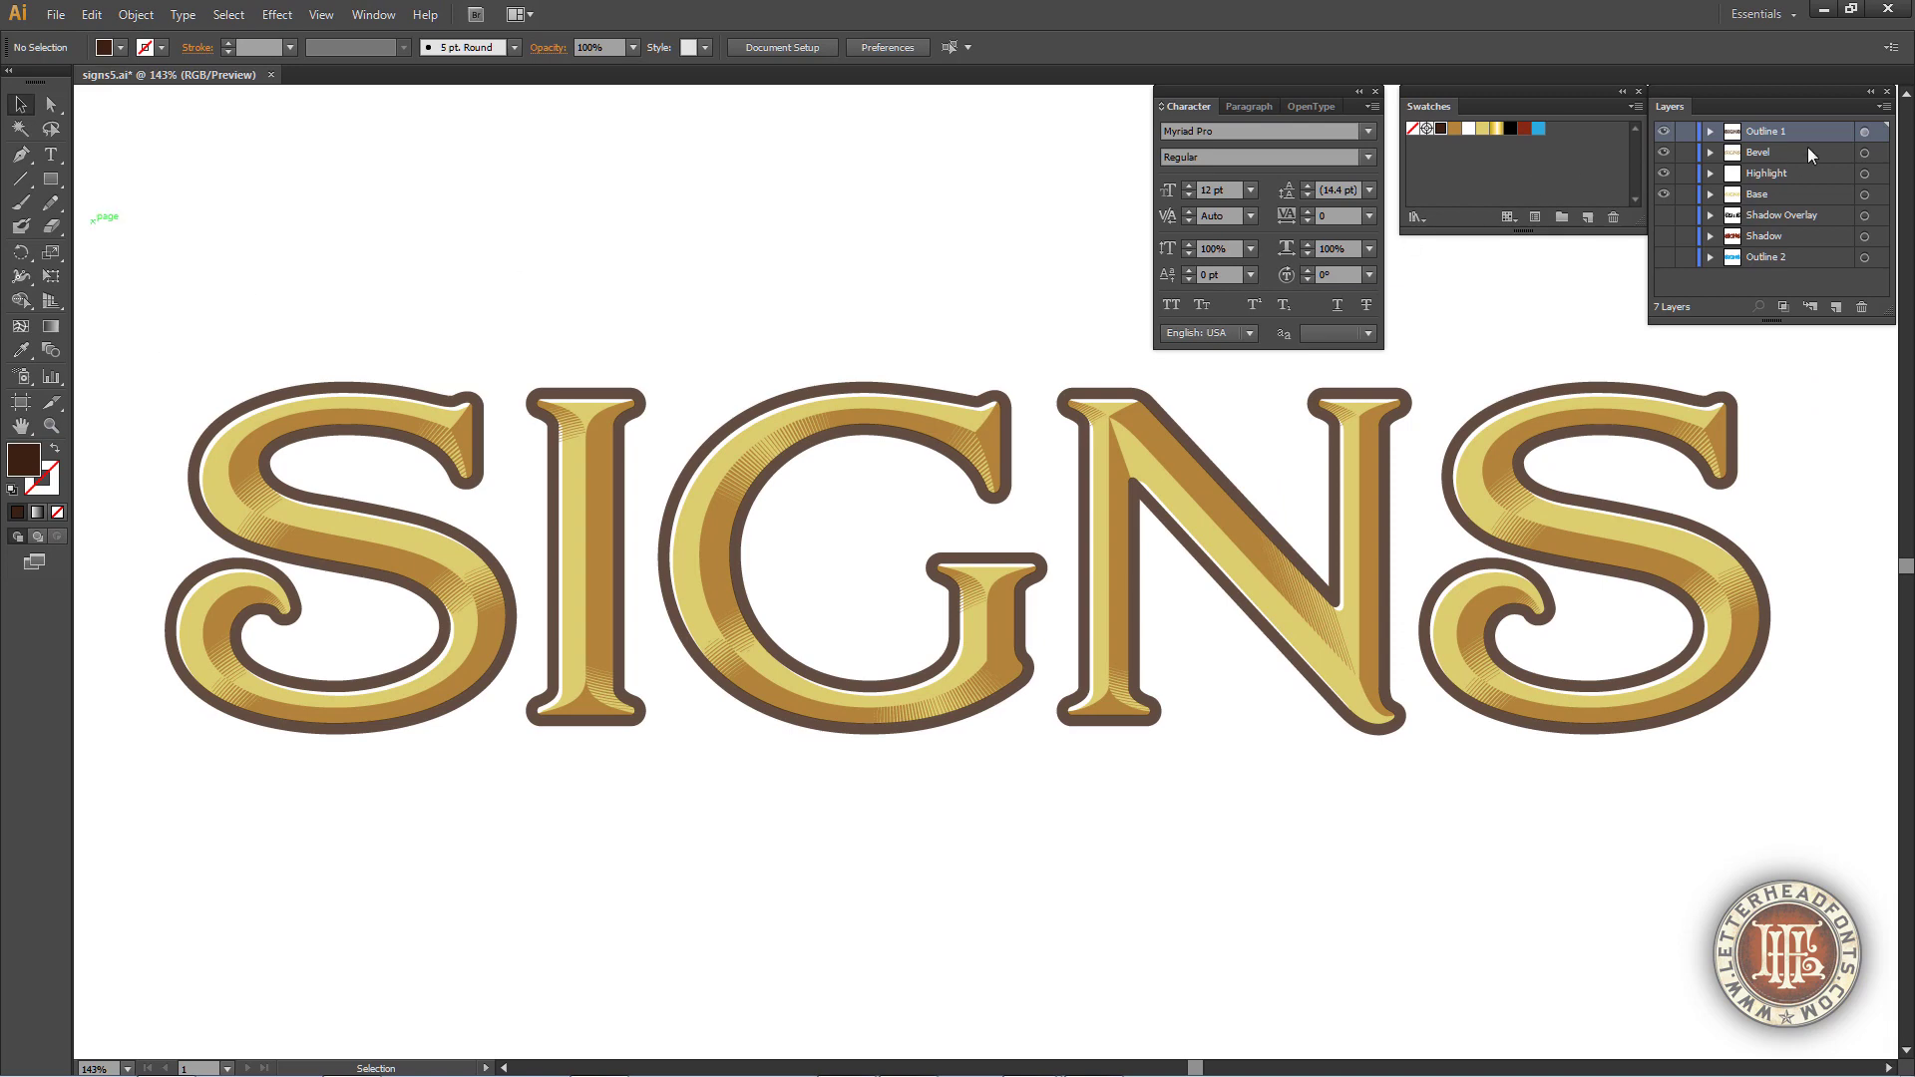
Set the Outline 1 layer's opacity to 100% and deselect the lettering
click(1864, 132)
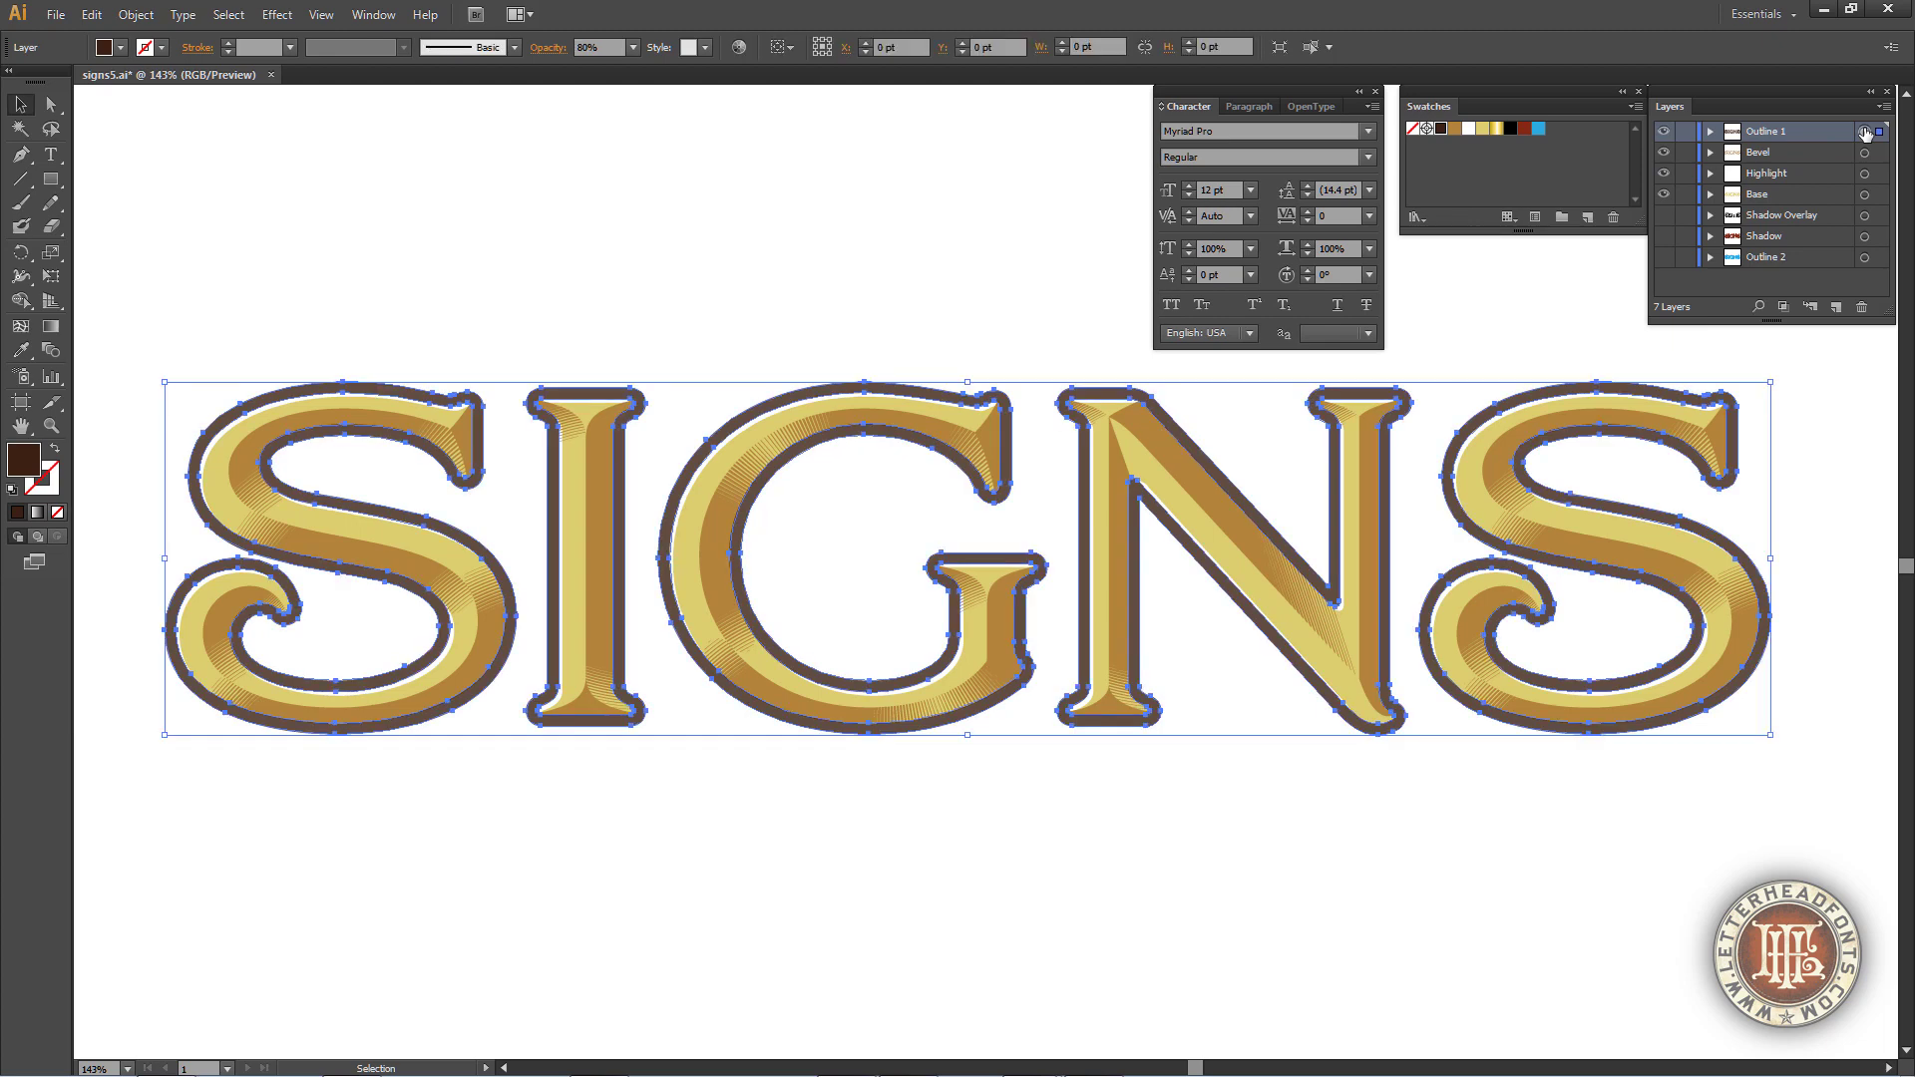
click(632, 47)
click(643, 289)
click(517, 243)
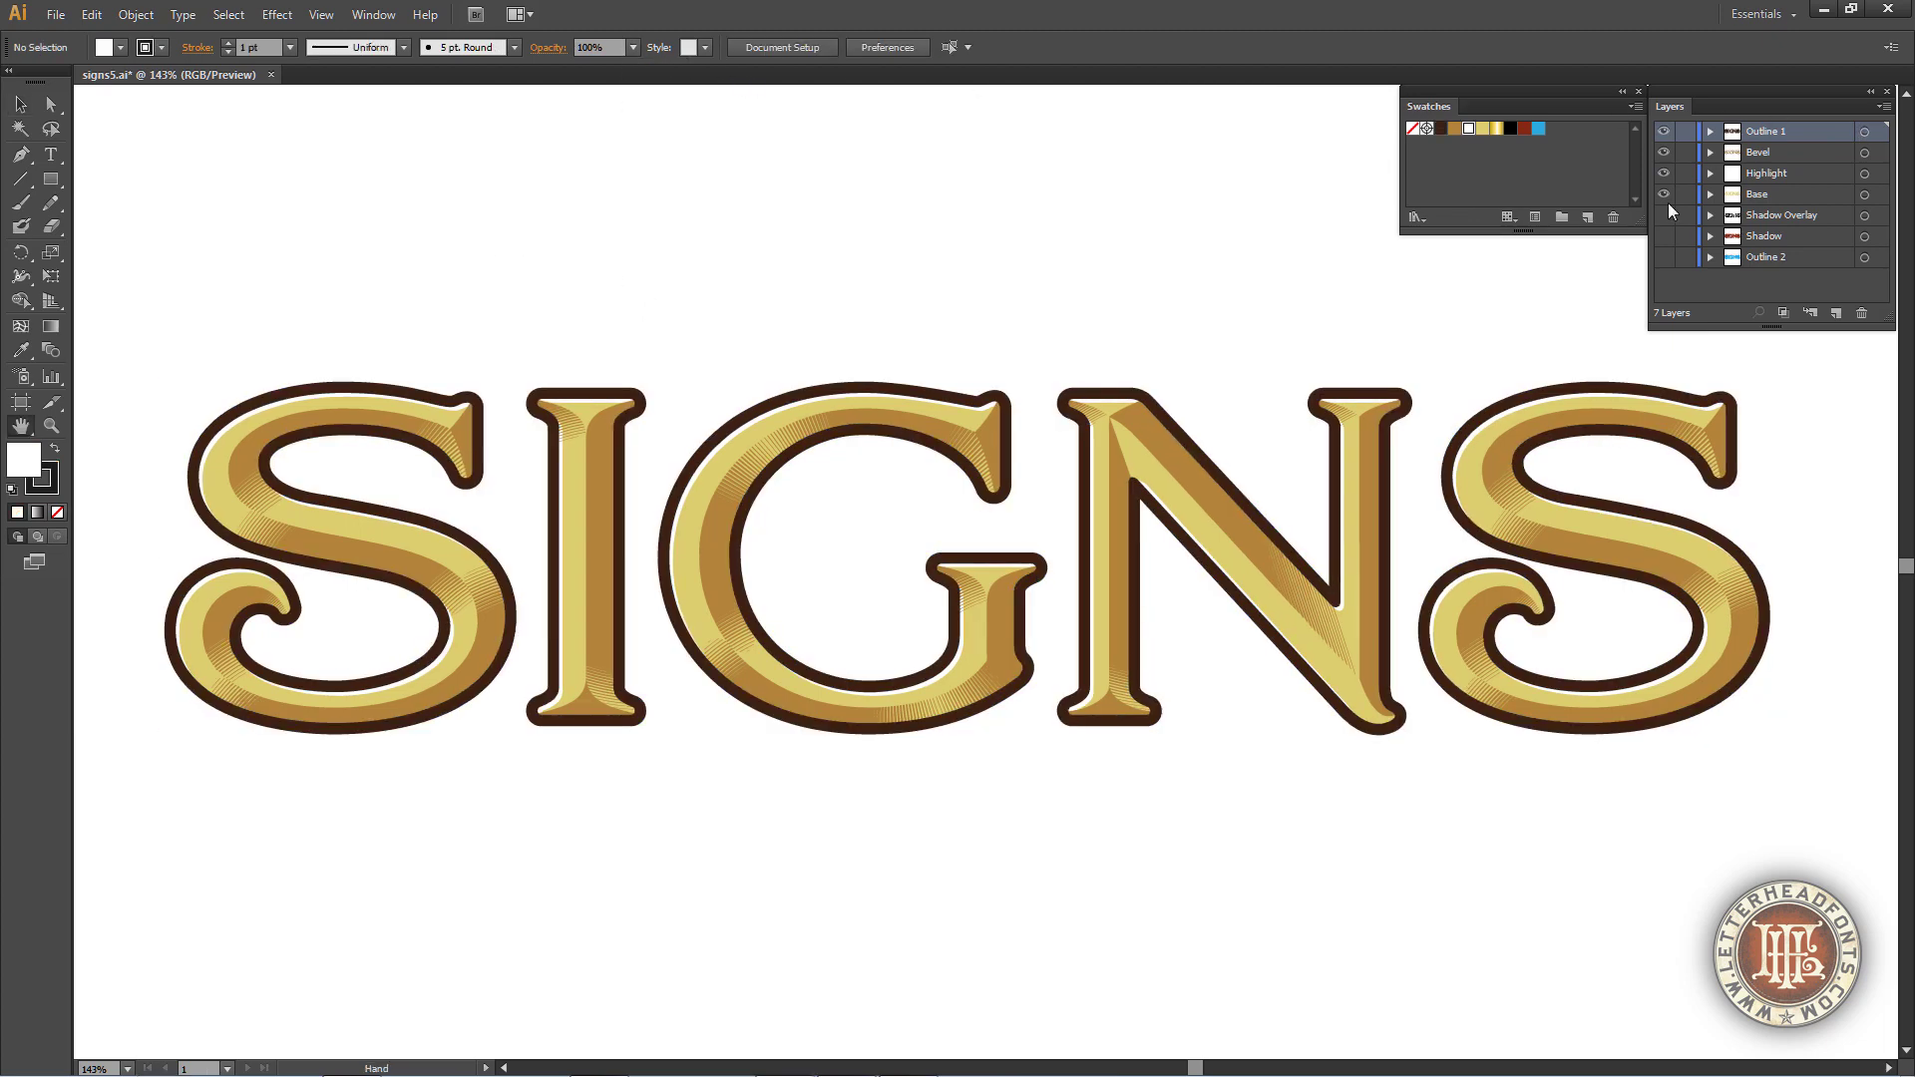
Show the Shadow Overlay, Shadow and Outline 2 layers
click(1664, 215)
click(1664, 236)
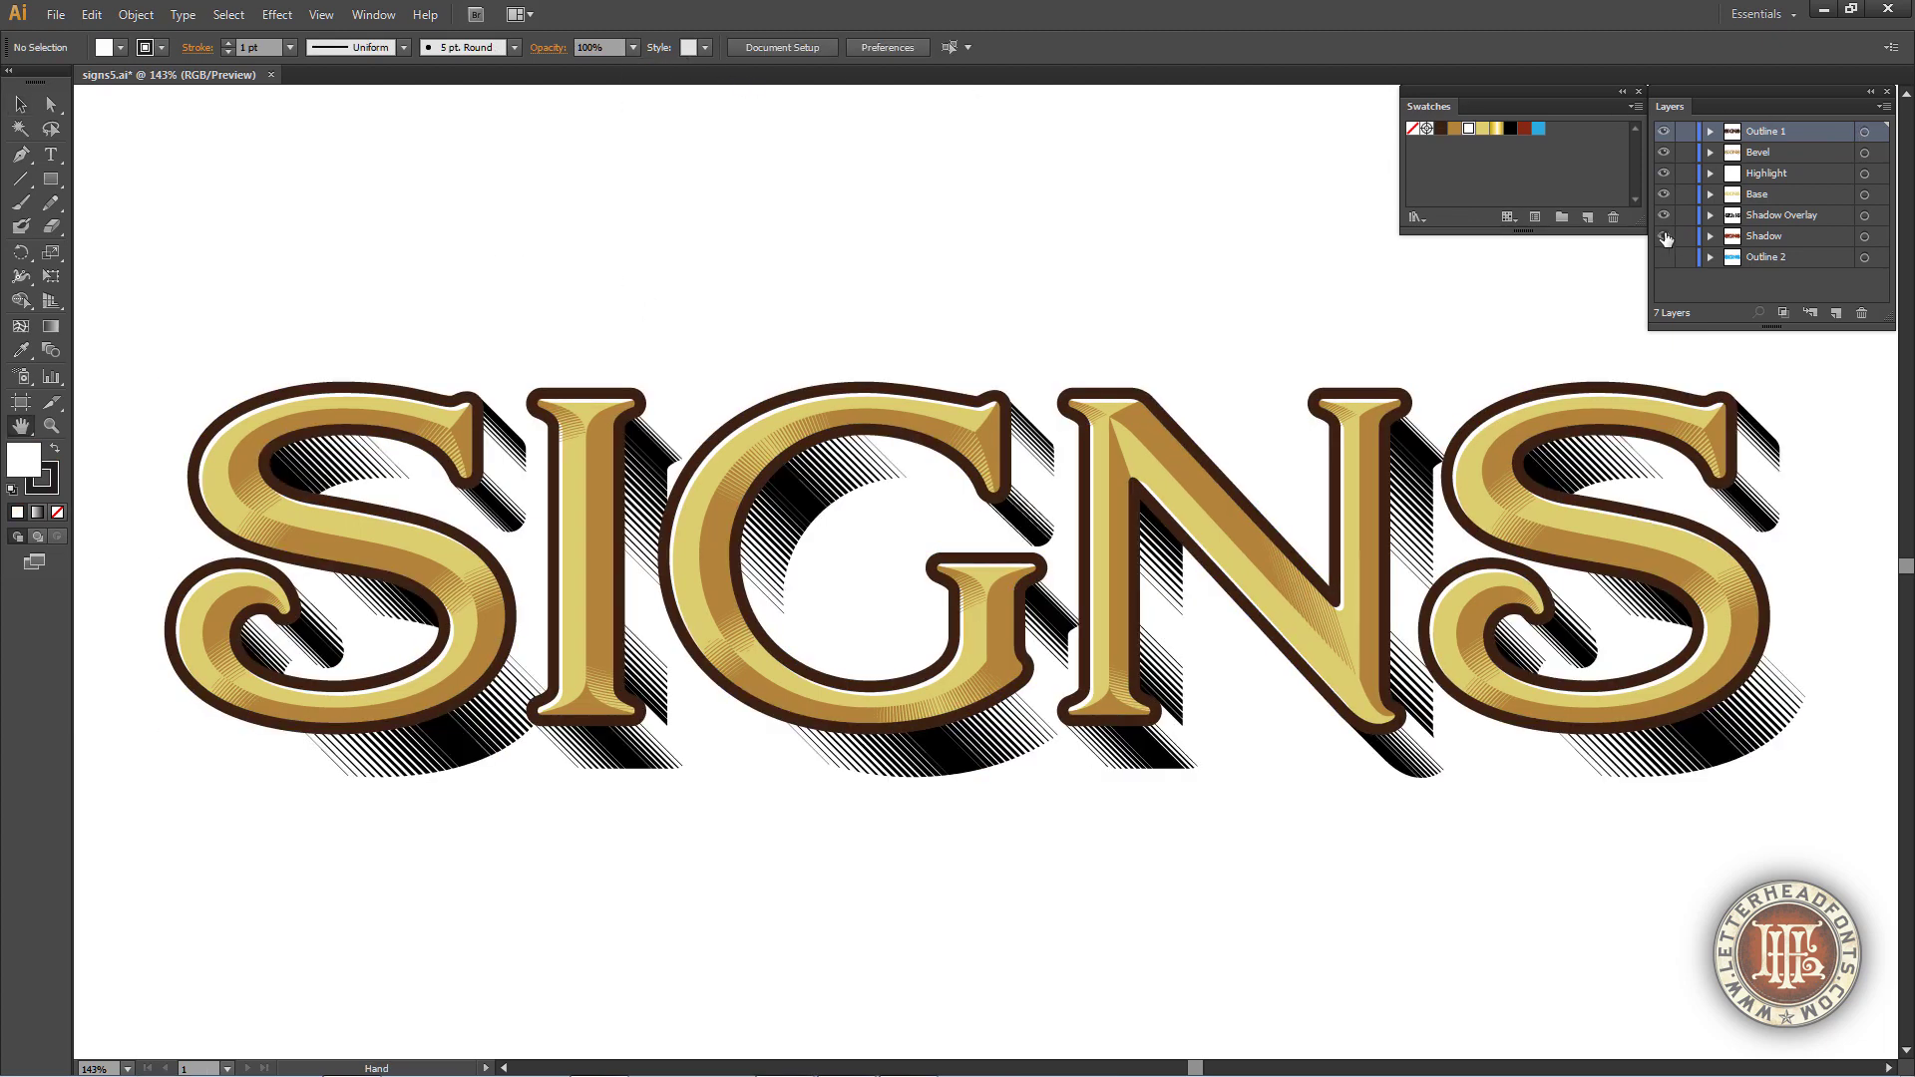
click(1663, 258)
click(1664, 257)
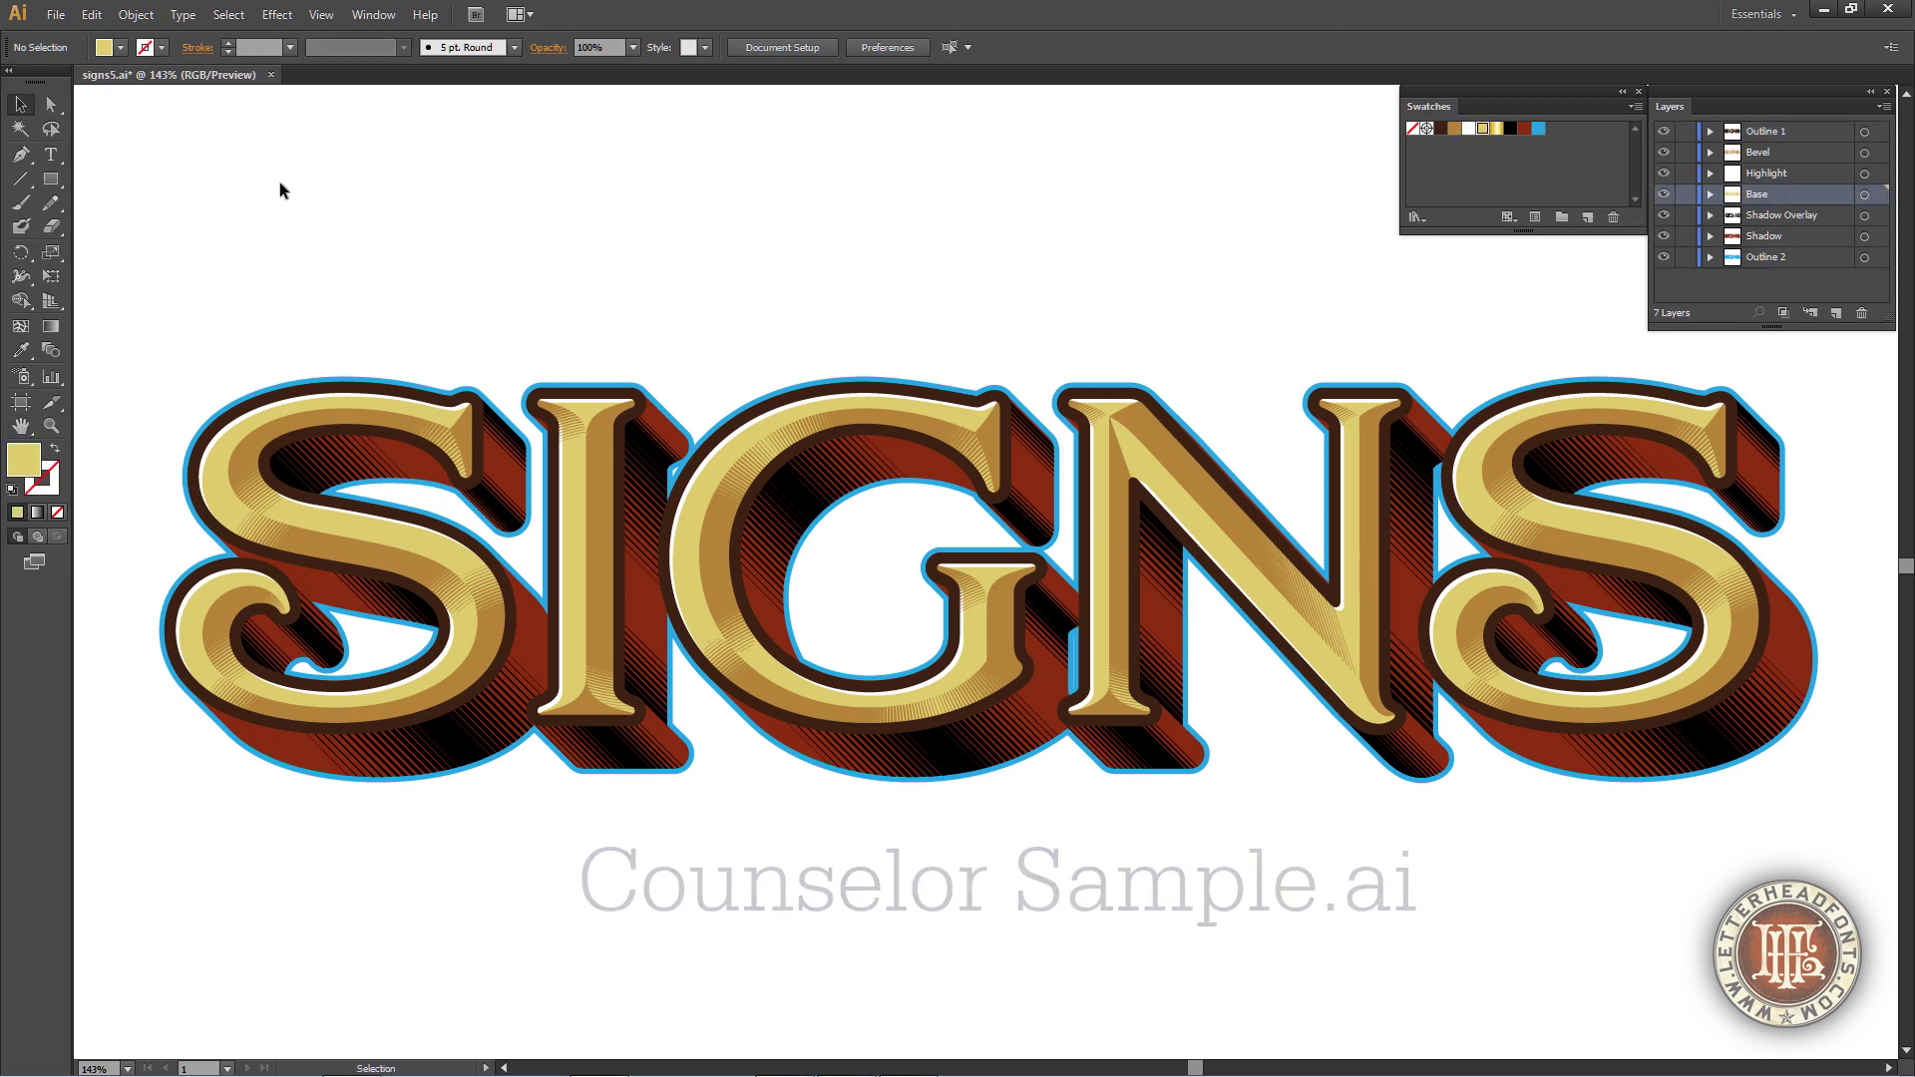
Find and replace every occurrence of SIGNS with TAVERN across the stacked text layers, and deselect the text
click(92, 14)
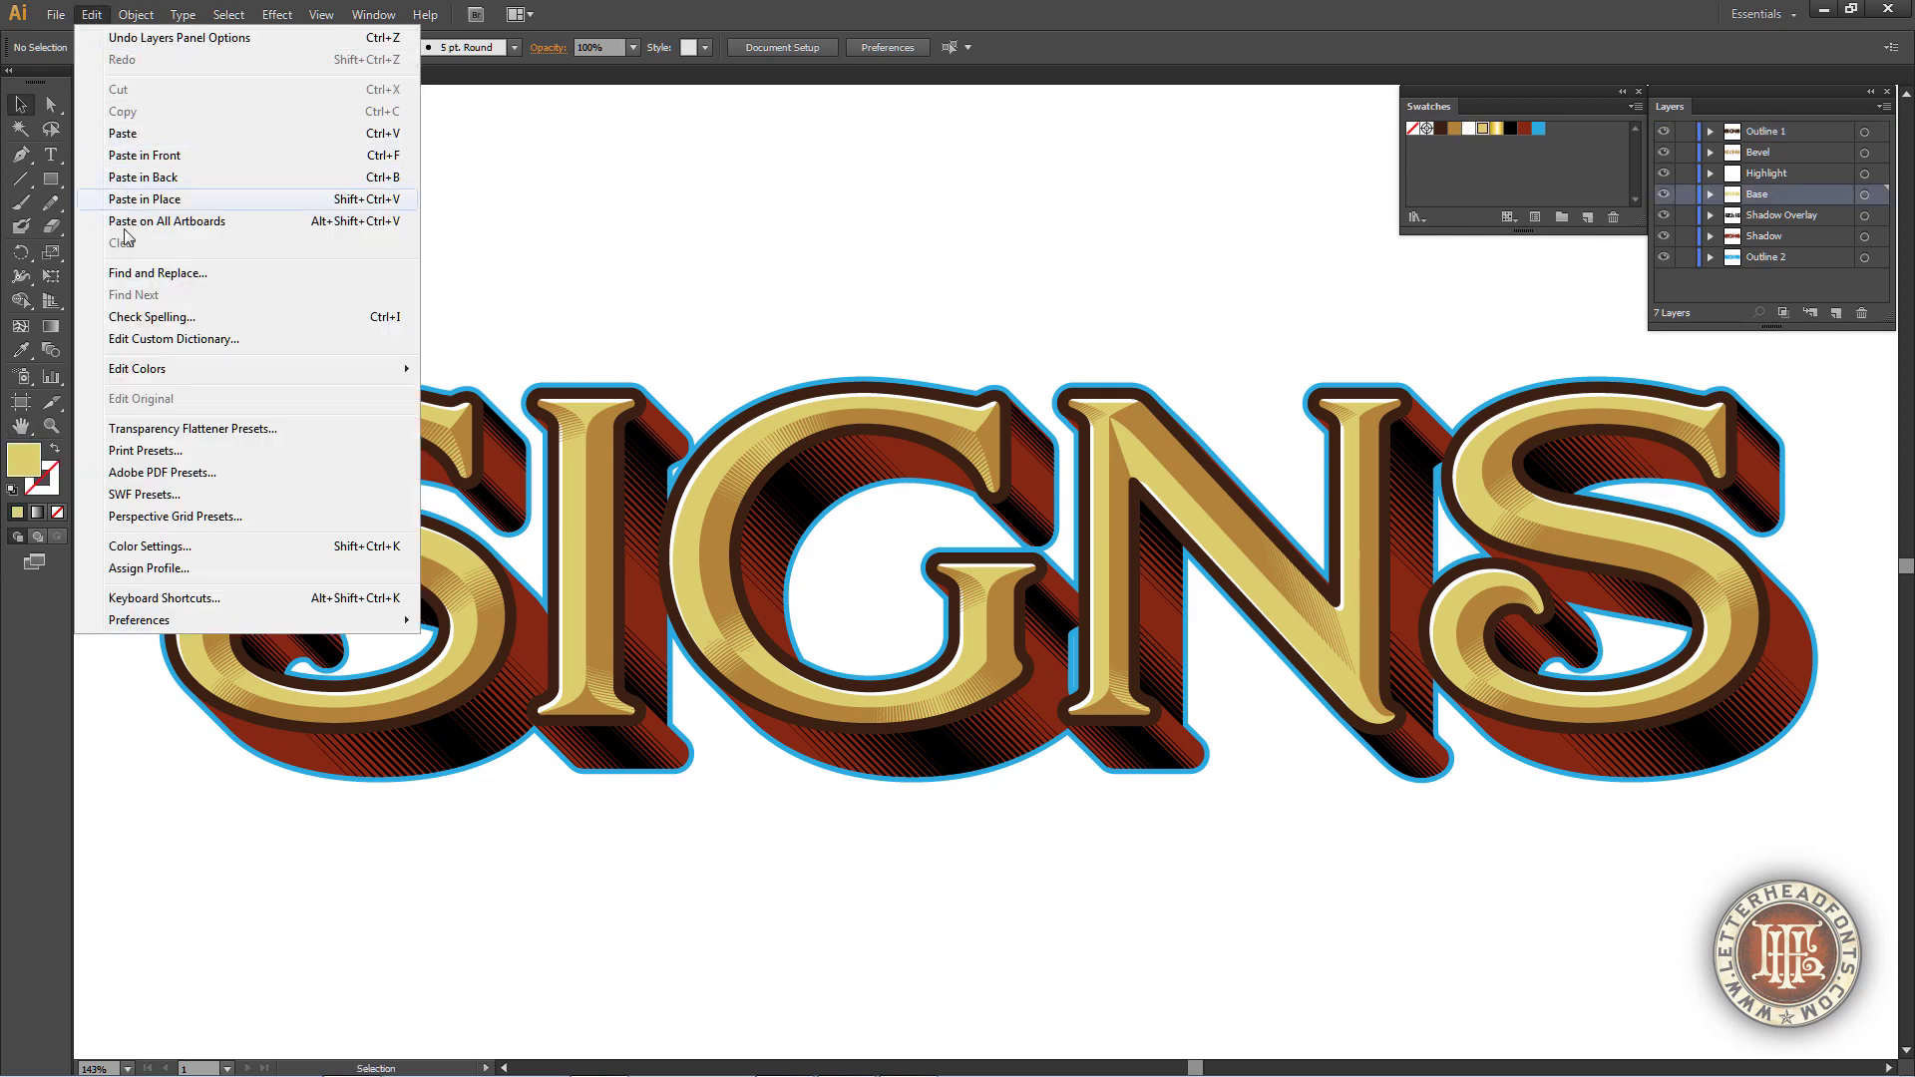
click(157, 279)
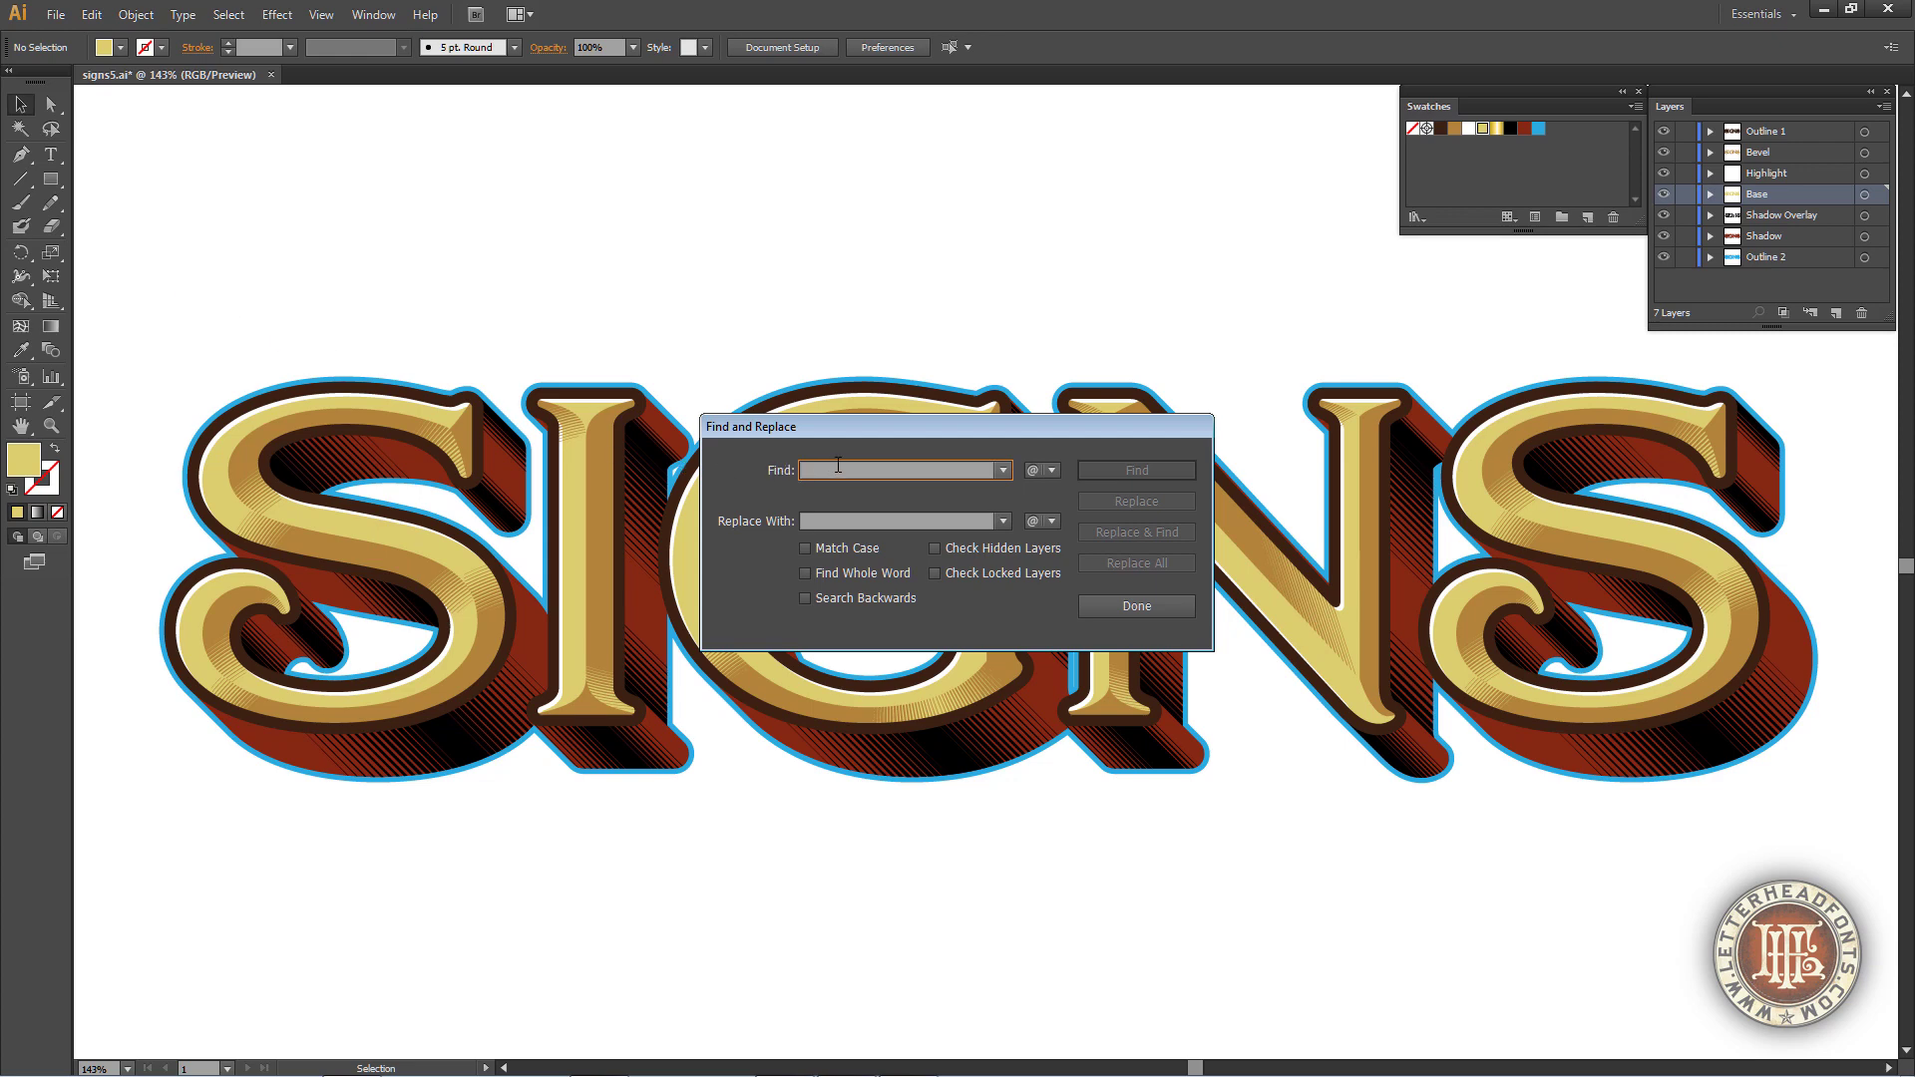
text(SIGNS)
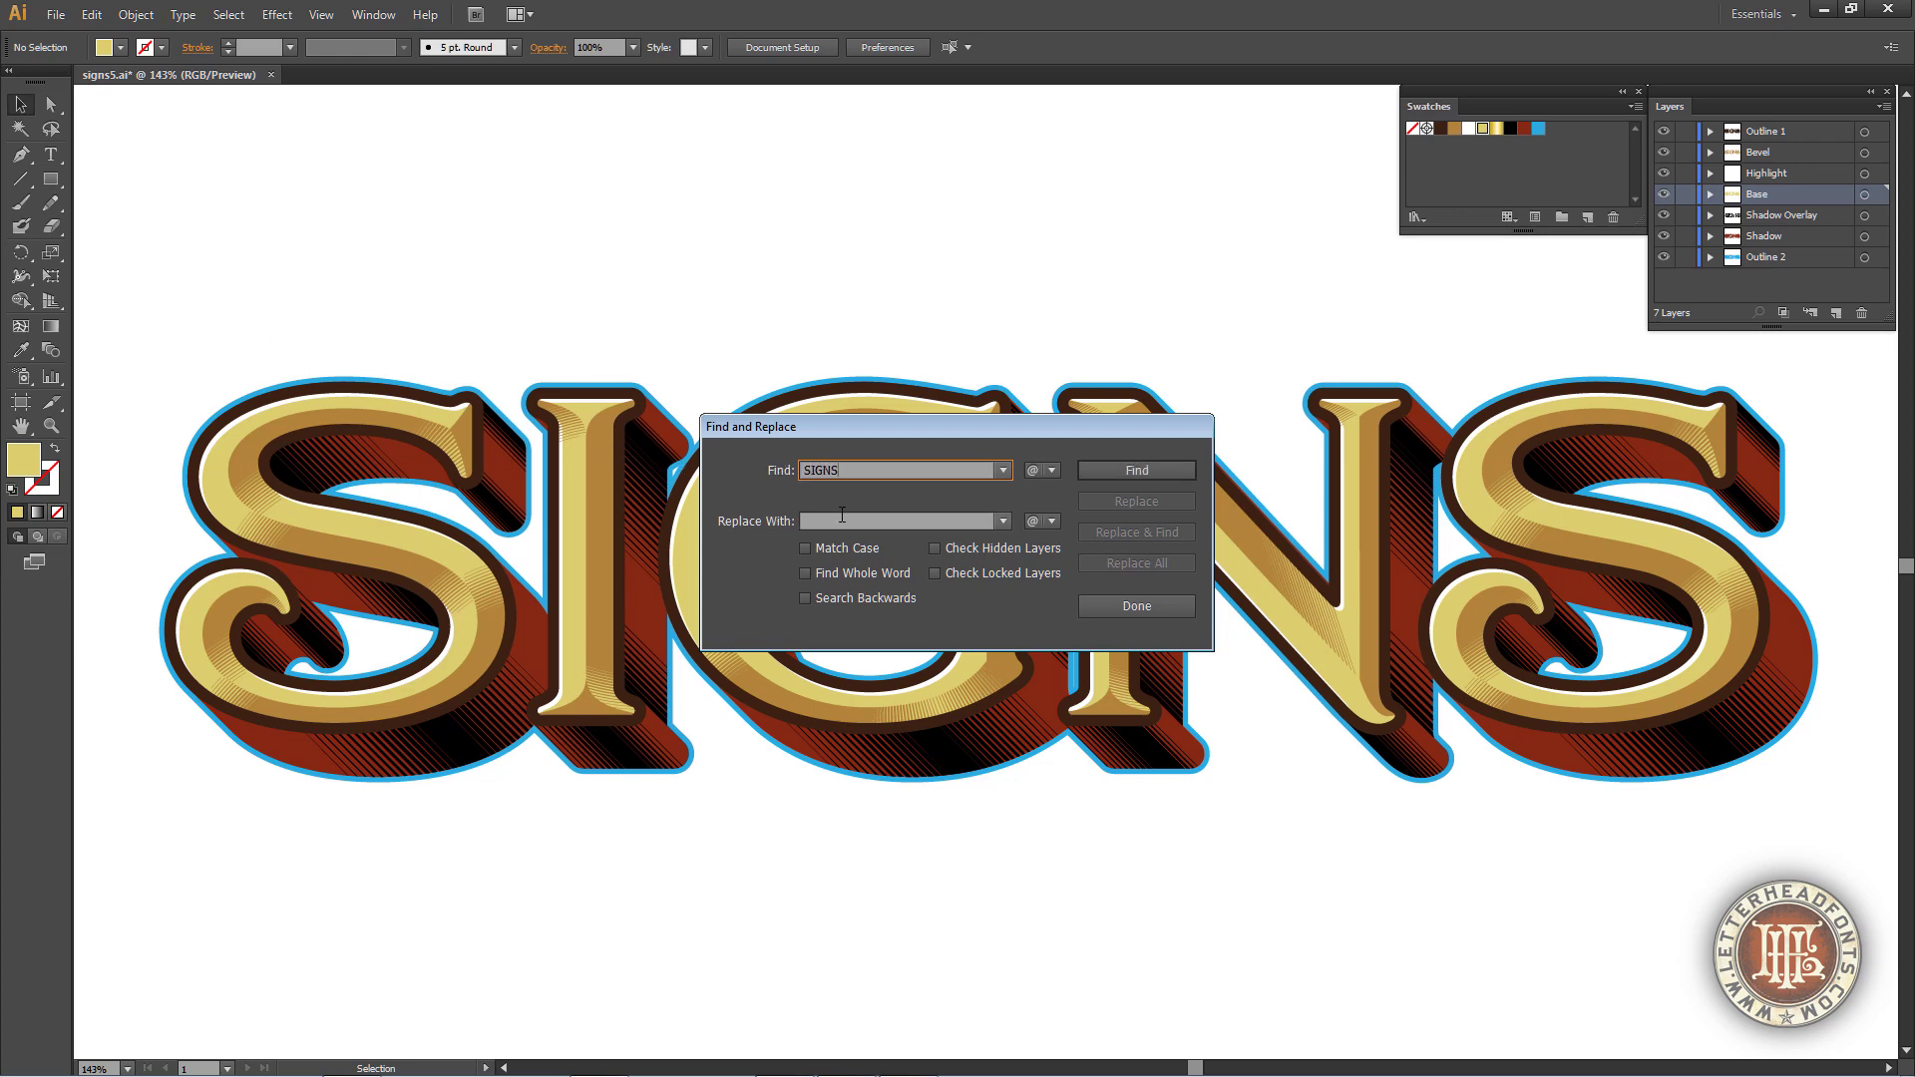
click(840, 520)
text(TAVERN)
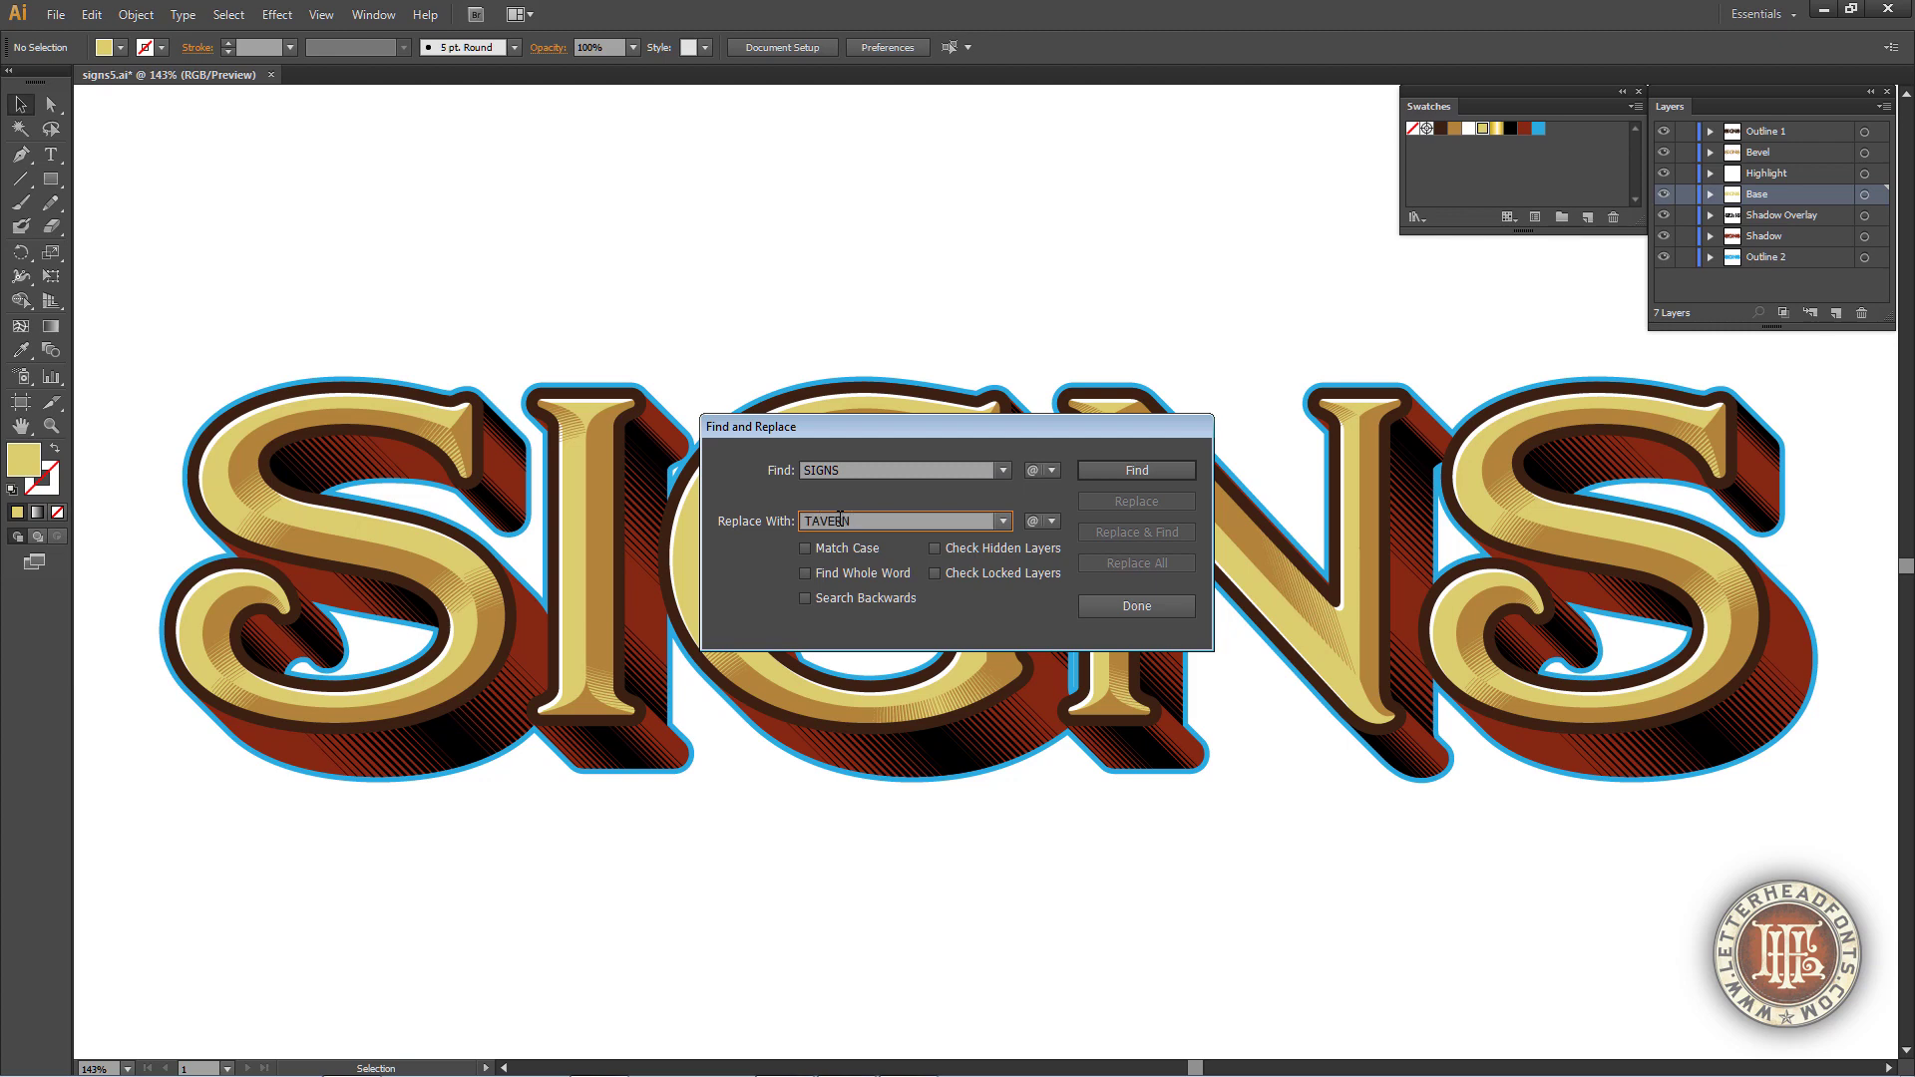
click(1165, 470)
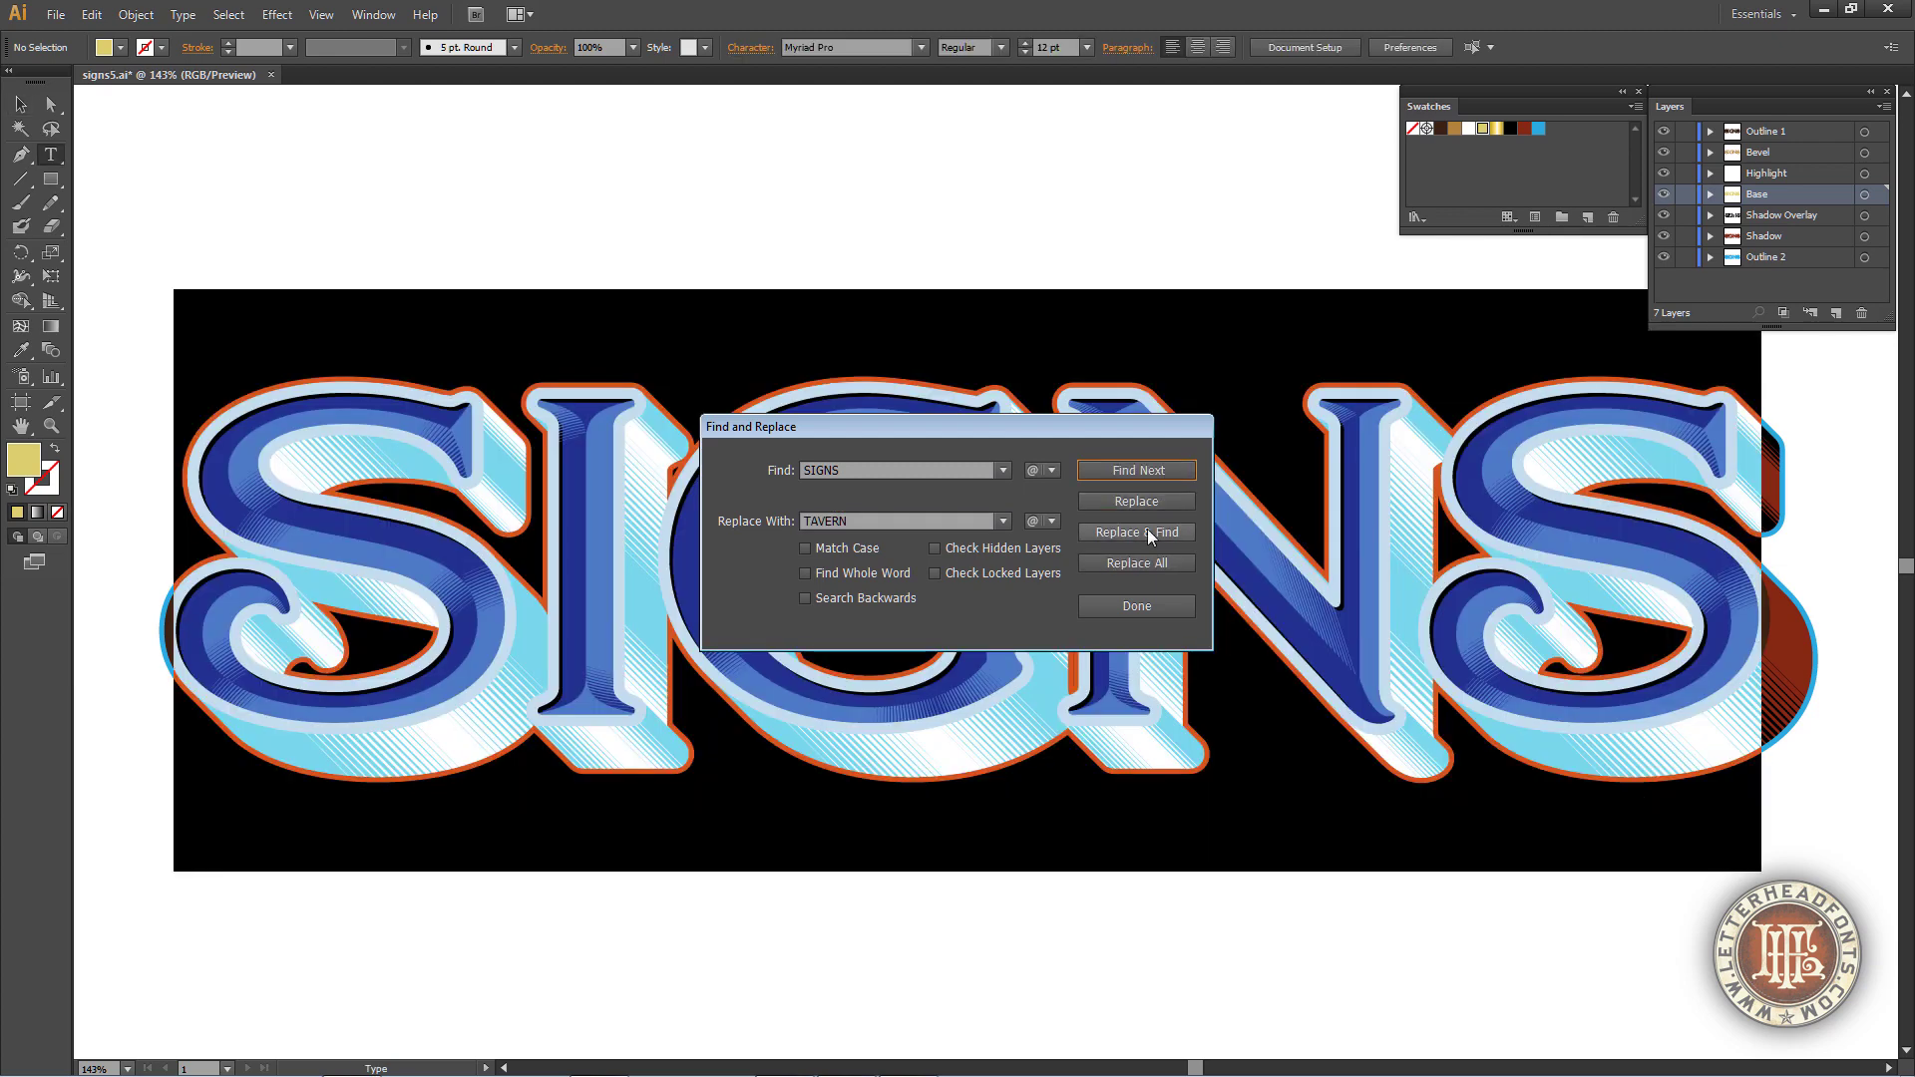
click(1135, 566)
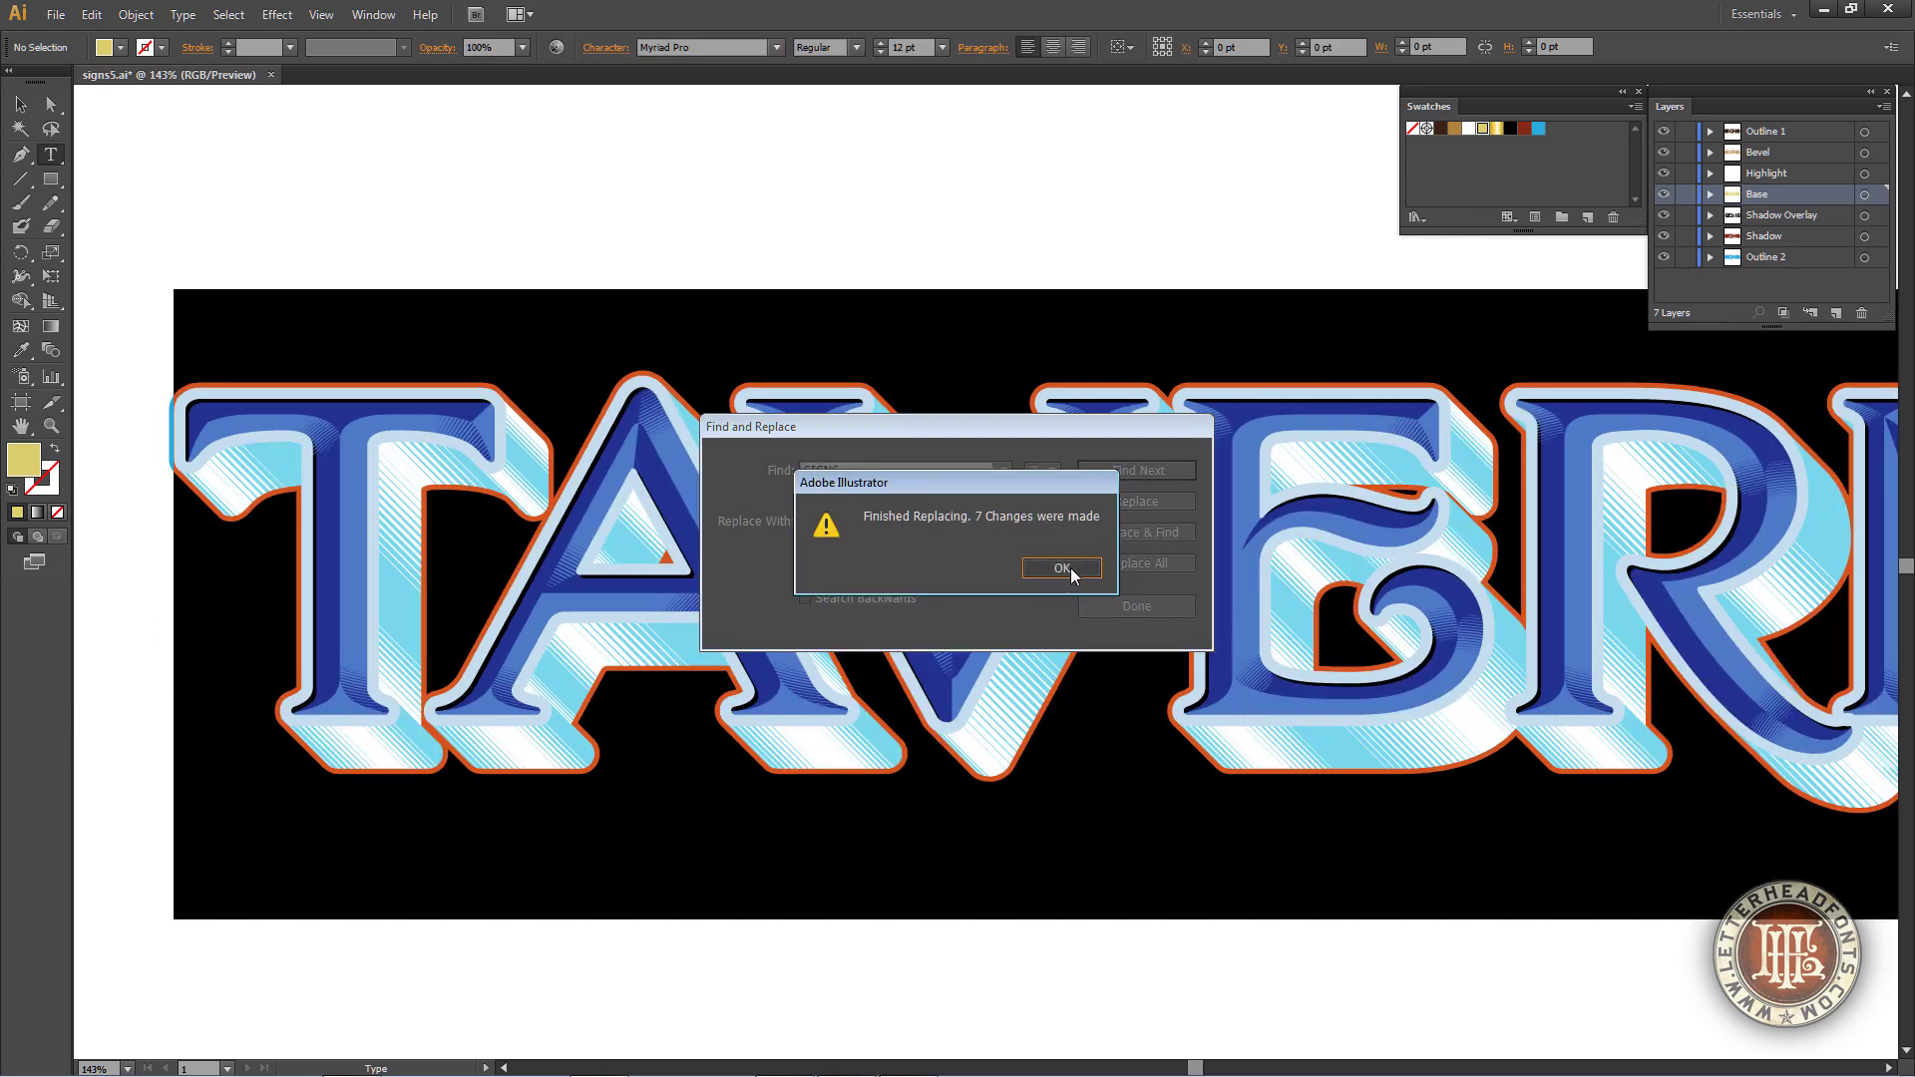
click(1076, 568)
click(1134, 609)
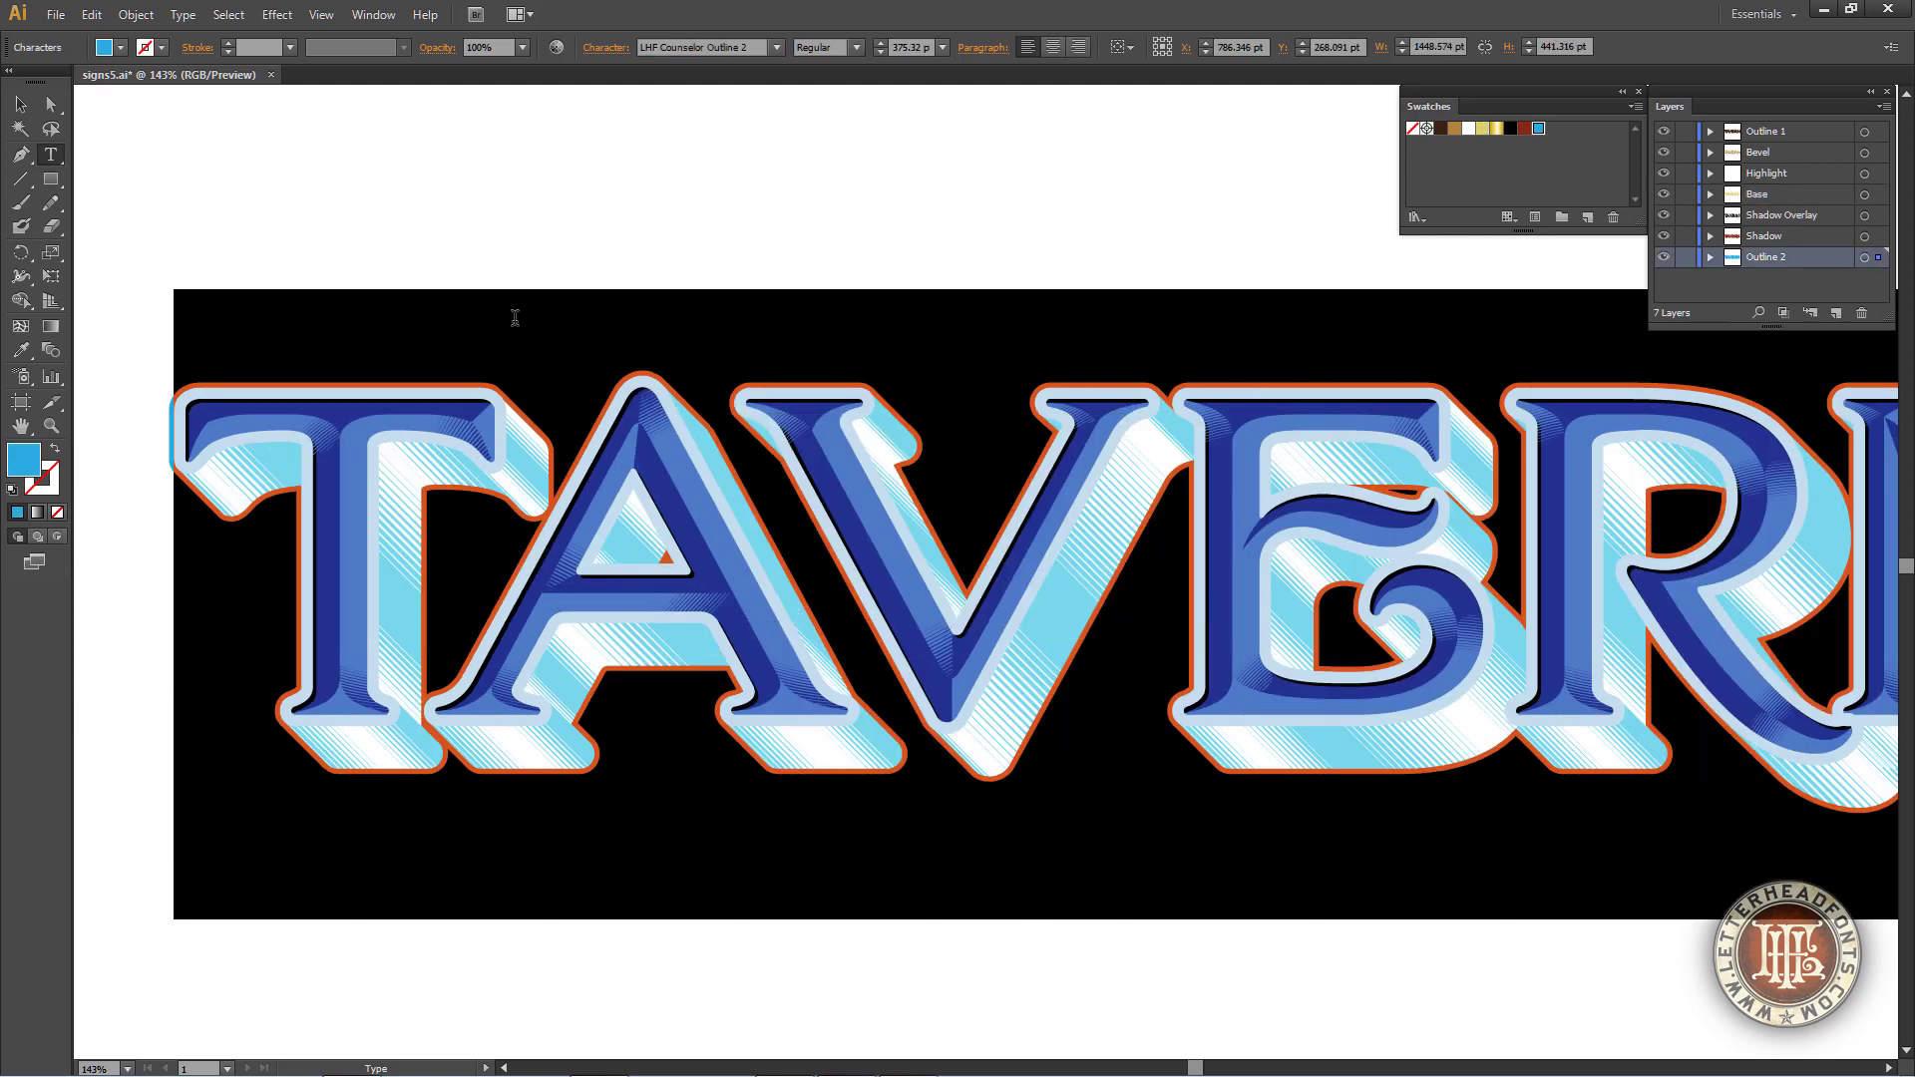
click(20, 104)
click(510, 132)
key(ctrl+1)
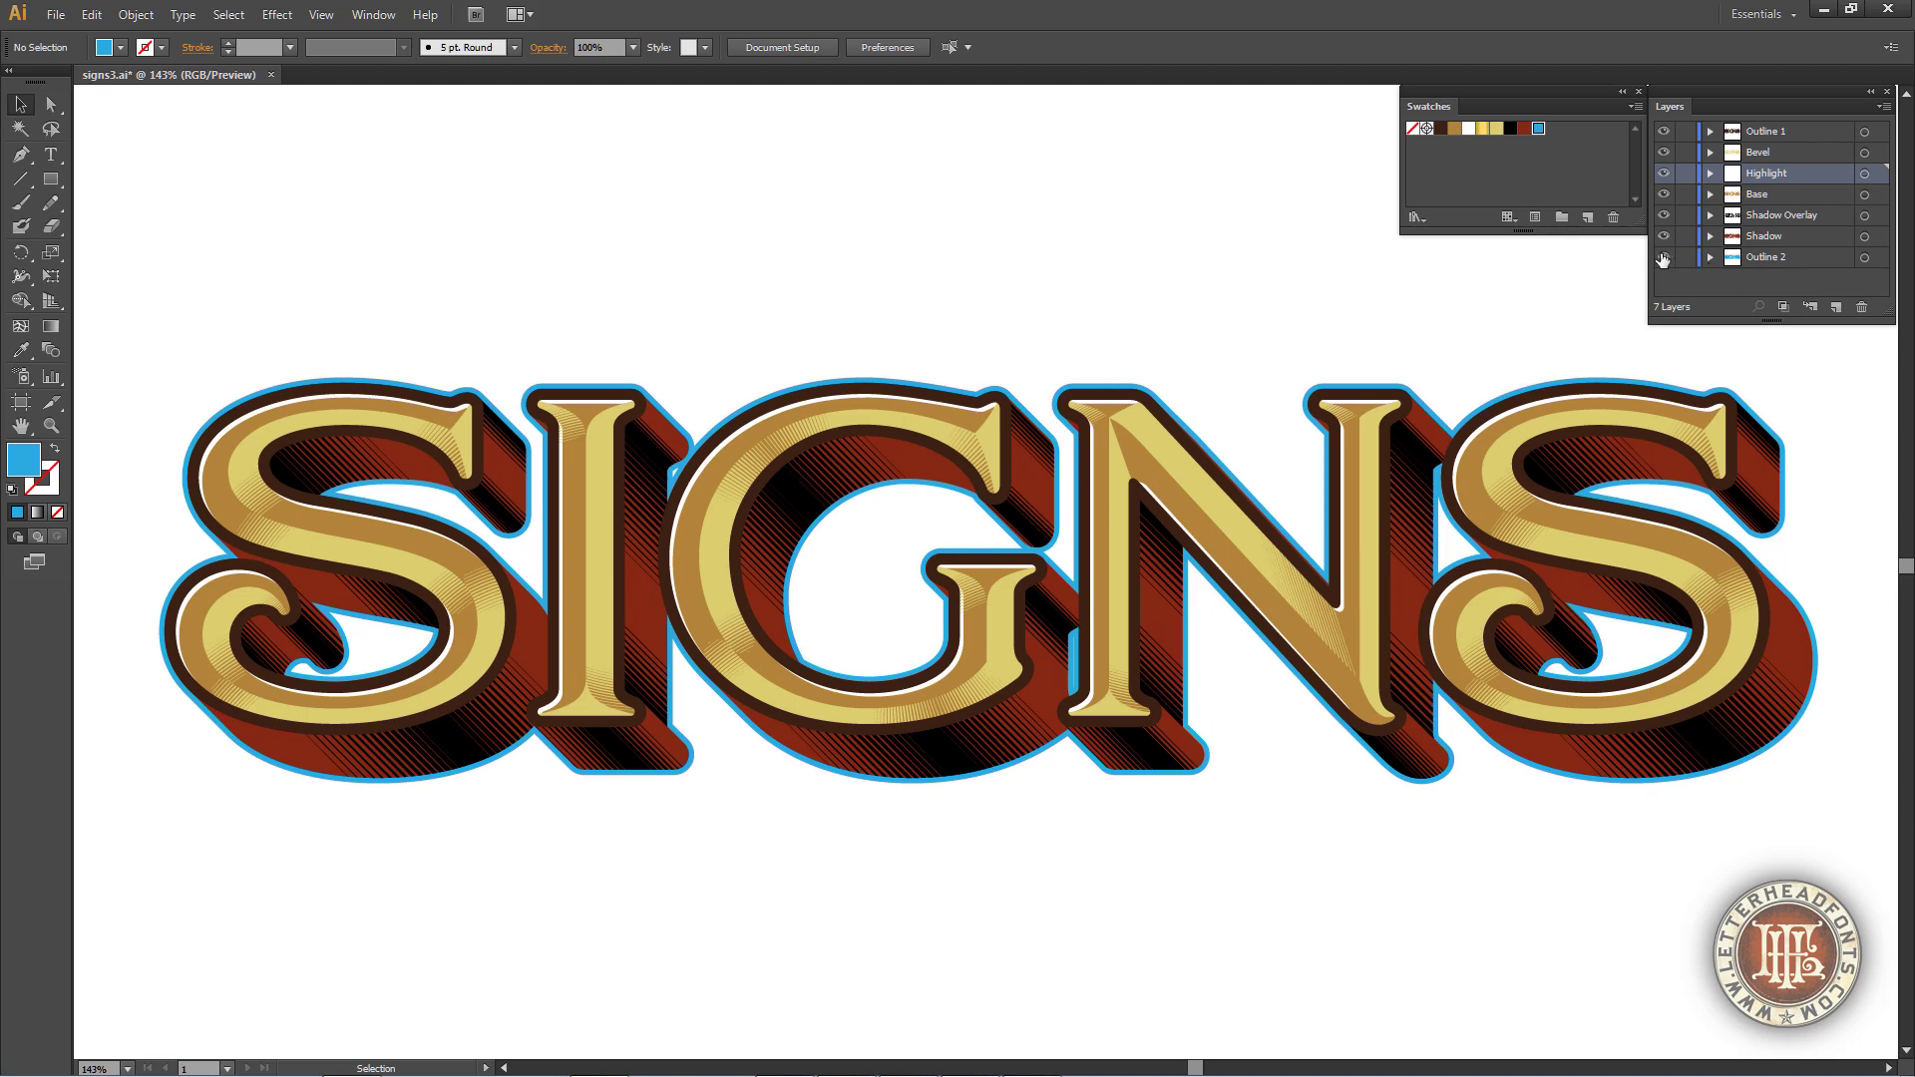
In signs3.ai, hide the Outline 2, Shadow and Shadow Overlay layers and fill the Highlight layer's text with the golden-brown swatch
drag(1662, 259, 1659, 222)
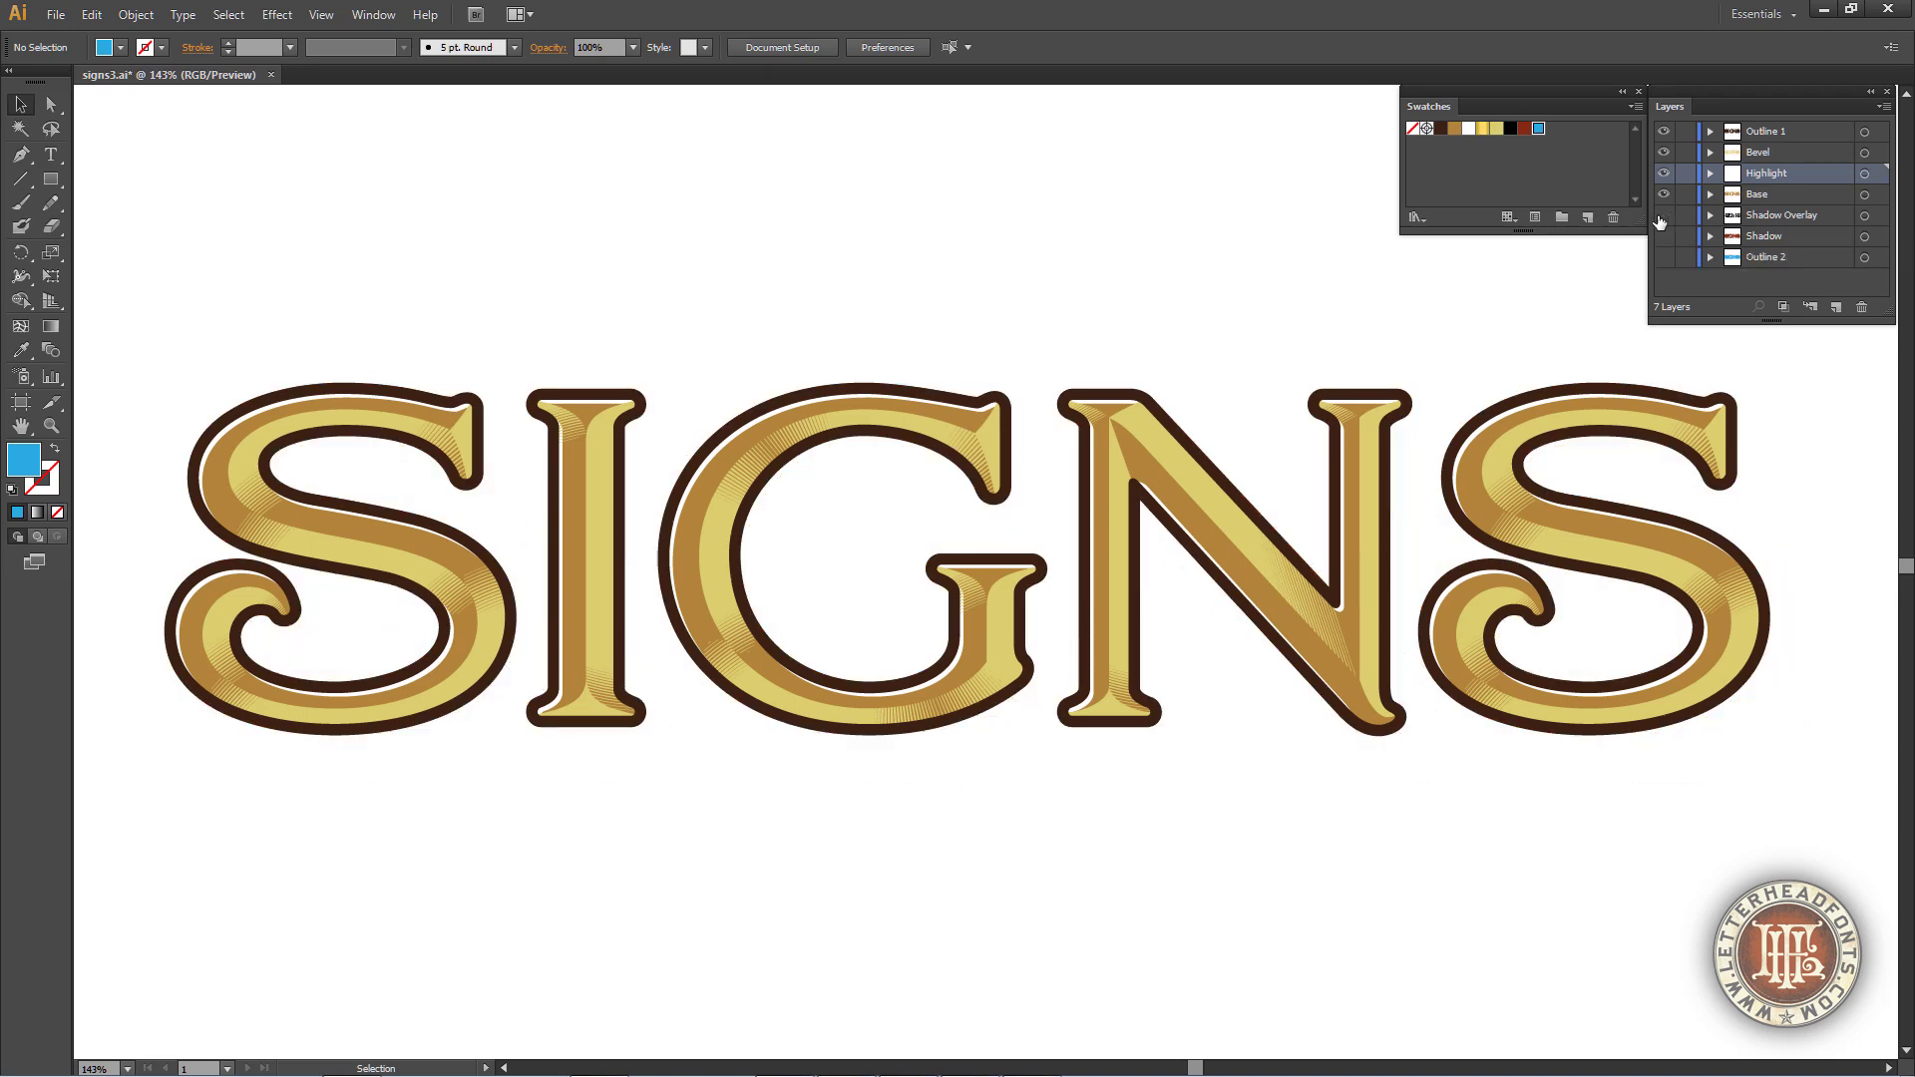
click(1864, 174)
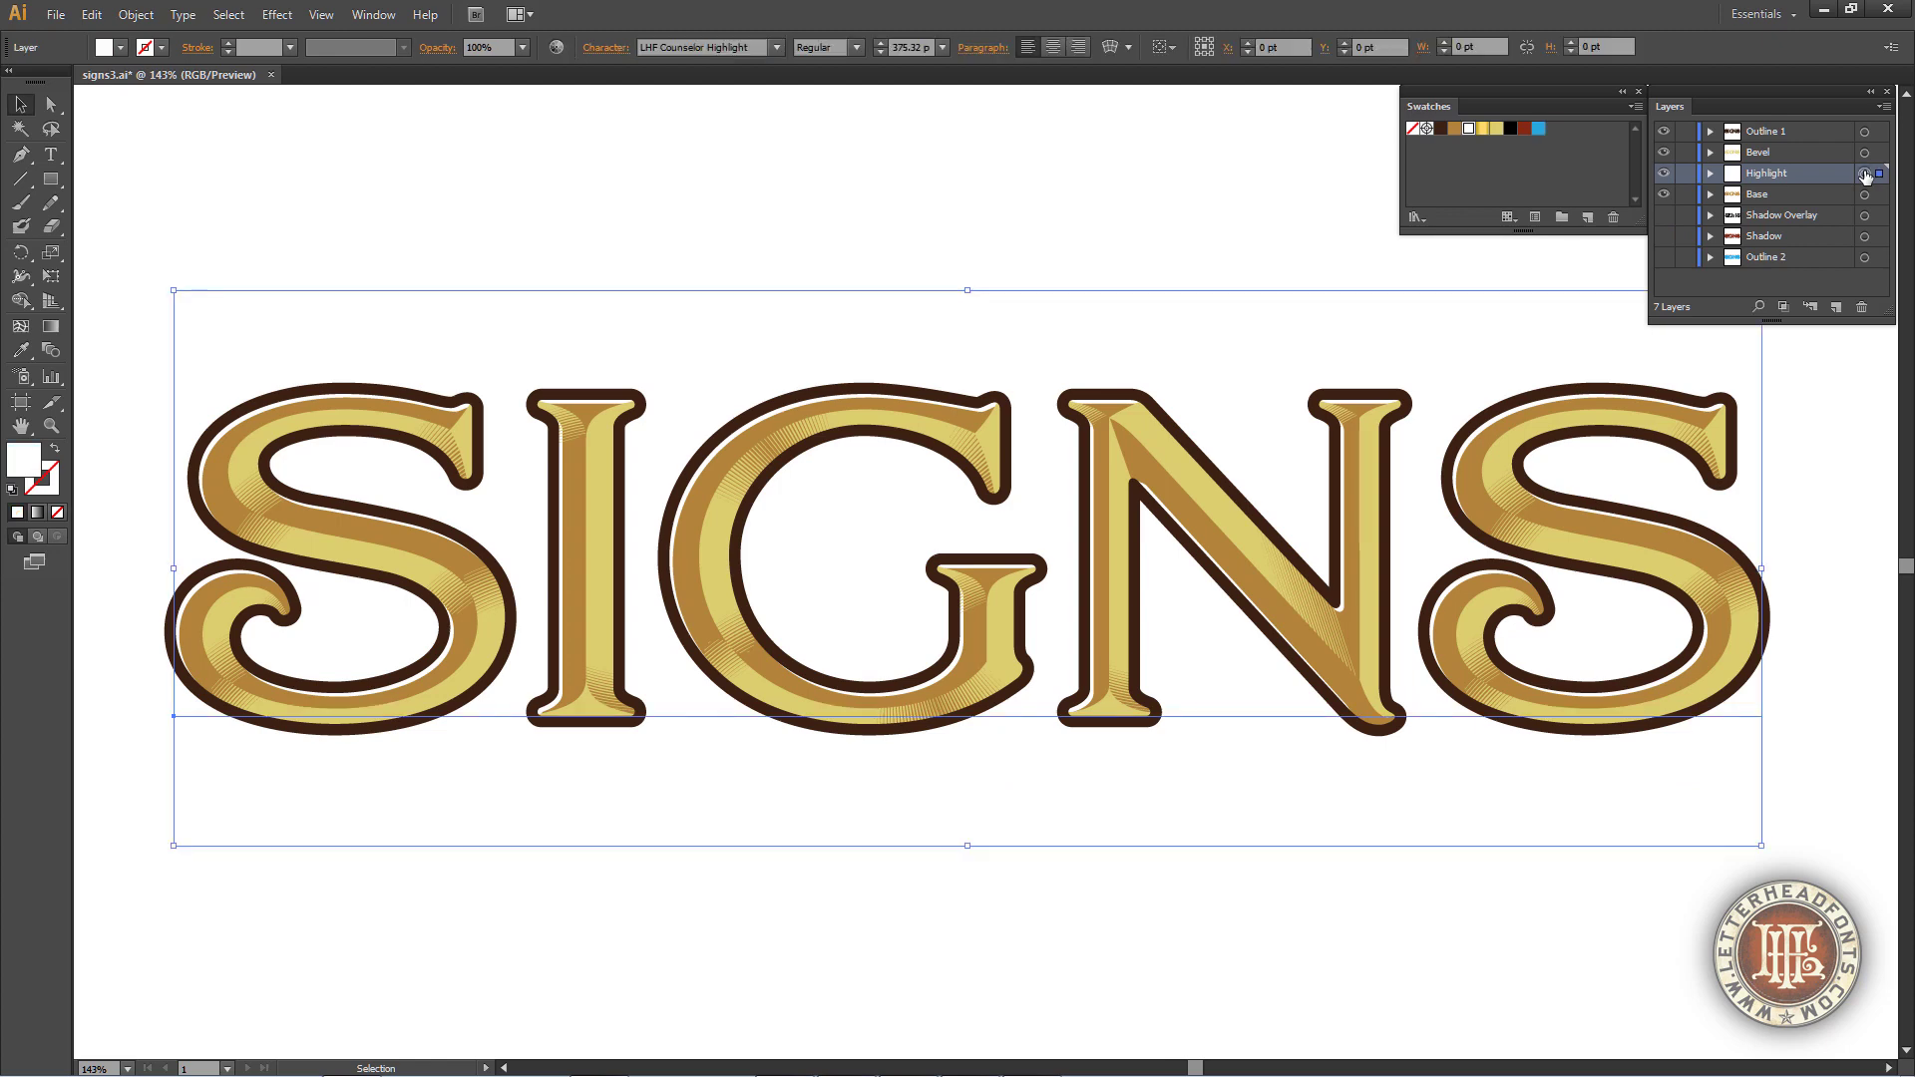
click(1454, 129)
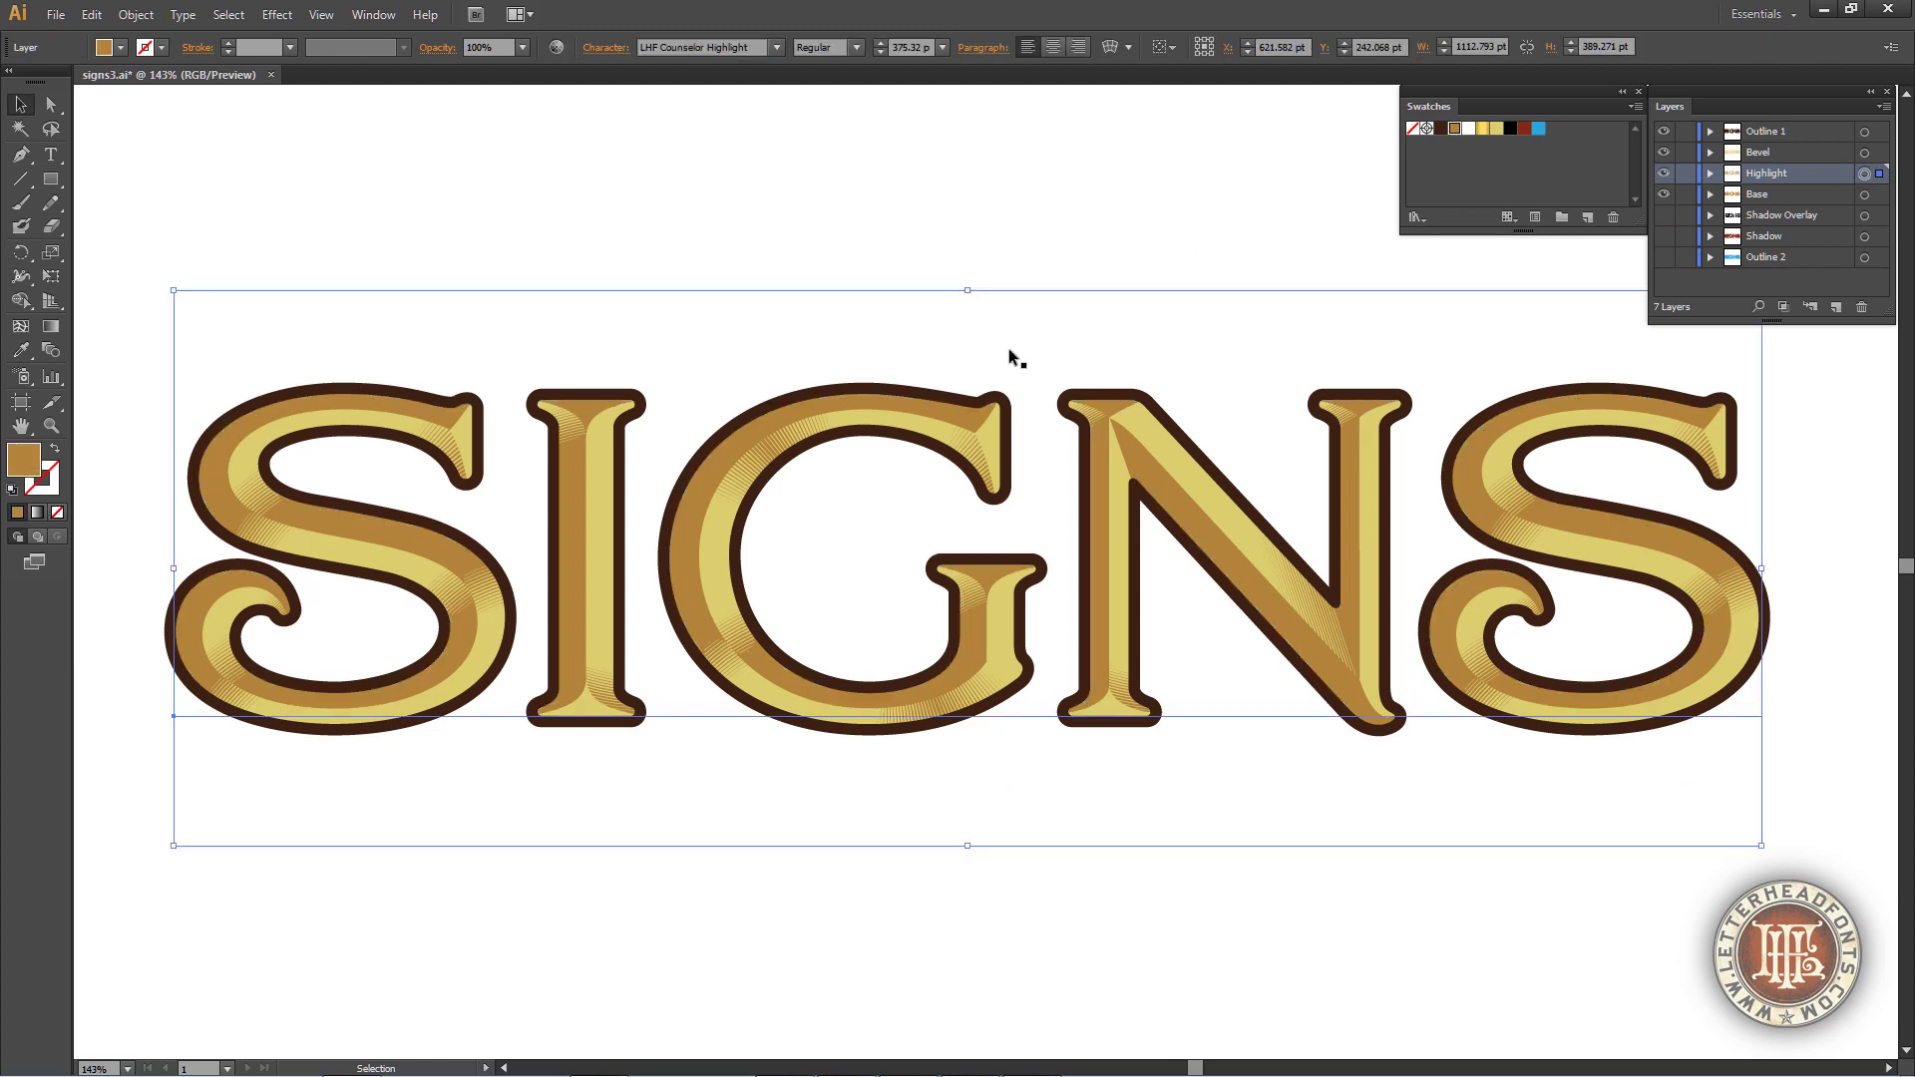
Darken the Highlight text's fill to brown #774C1B and move the Highlight layer above the Bevel layer
double_click(20, 462)
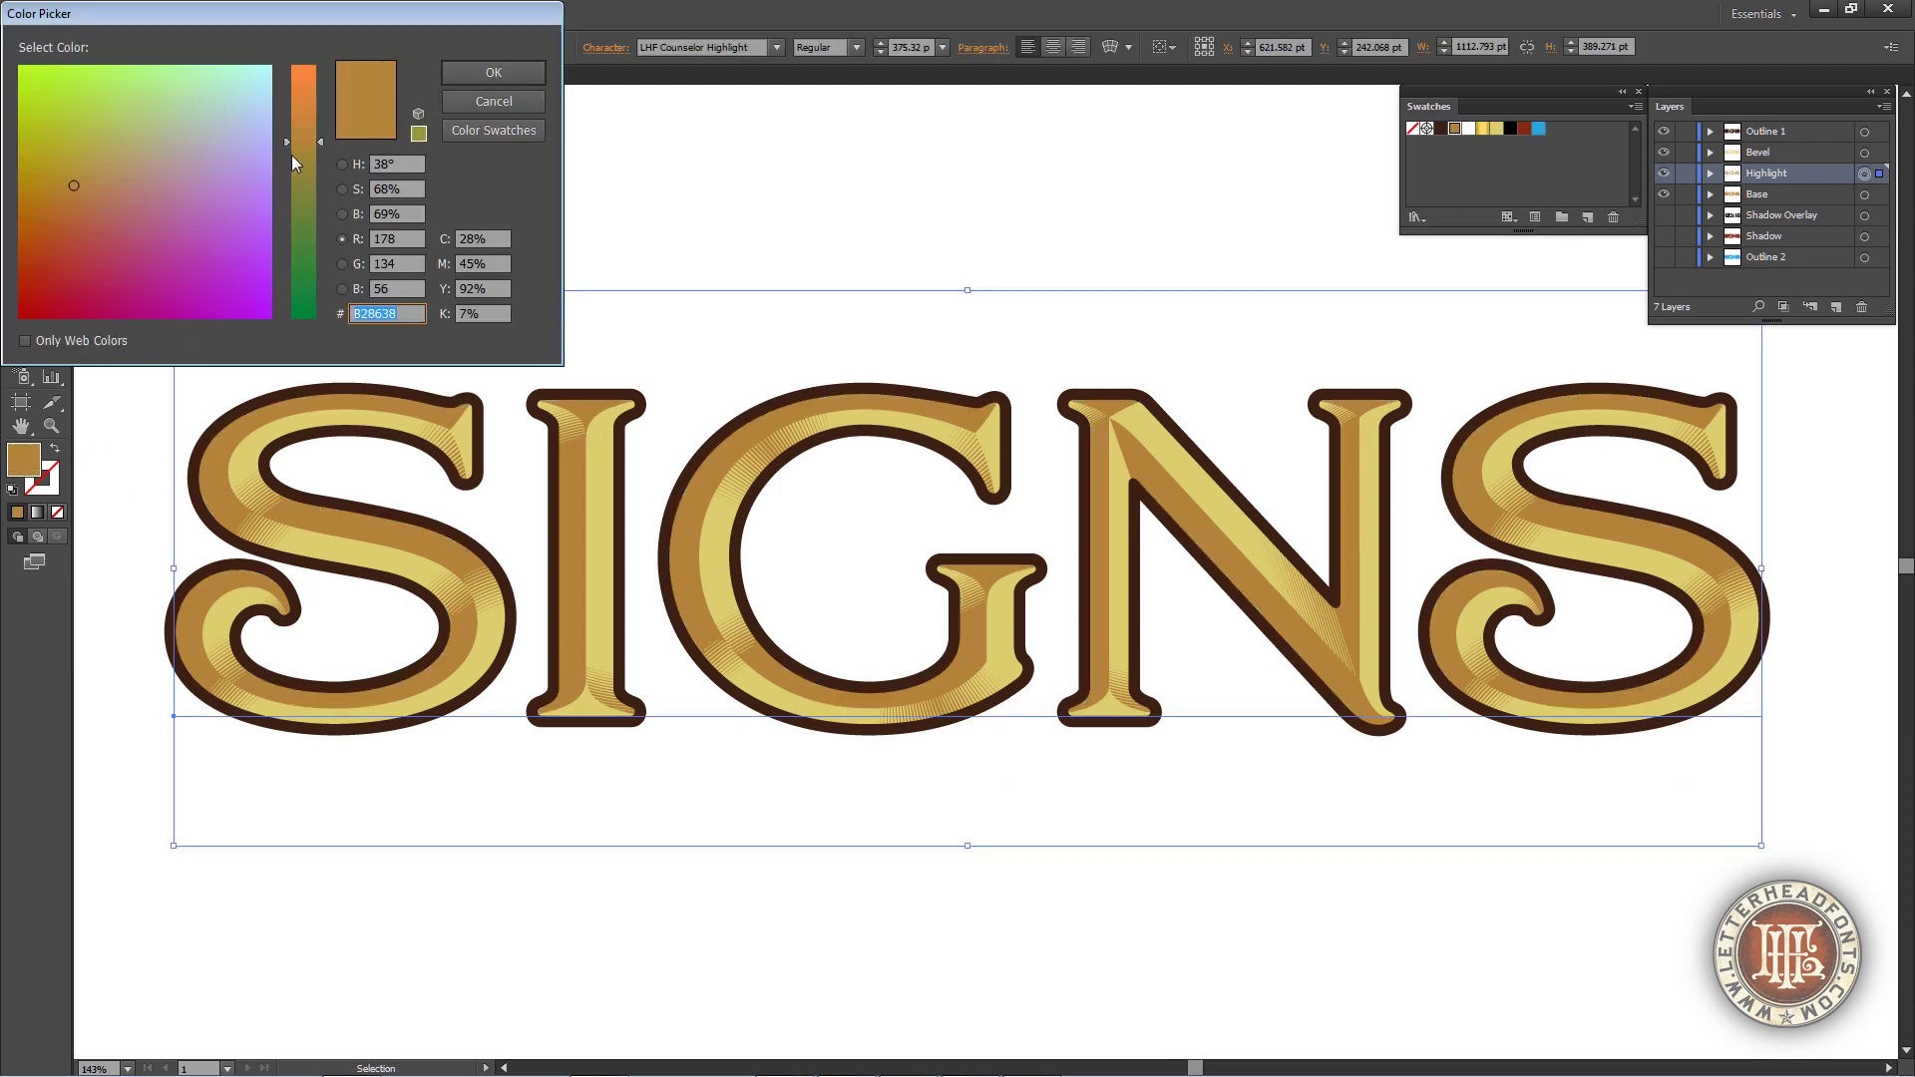
drag(321, 142, 320, 200)
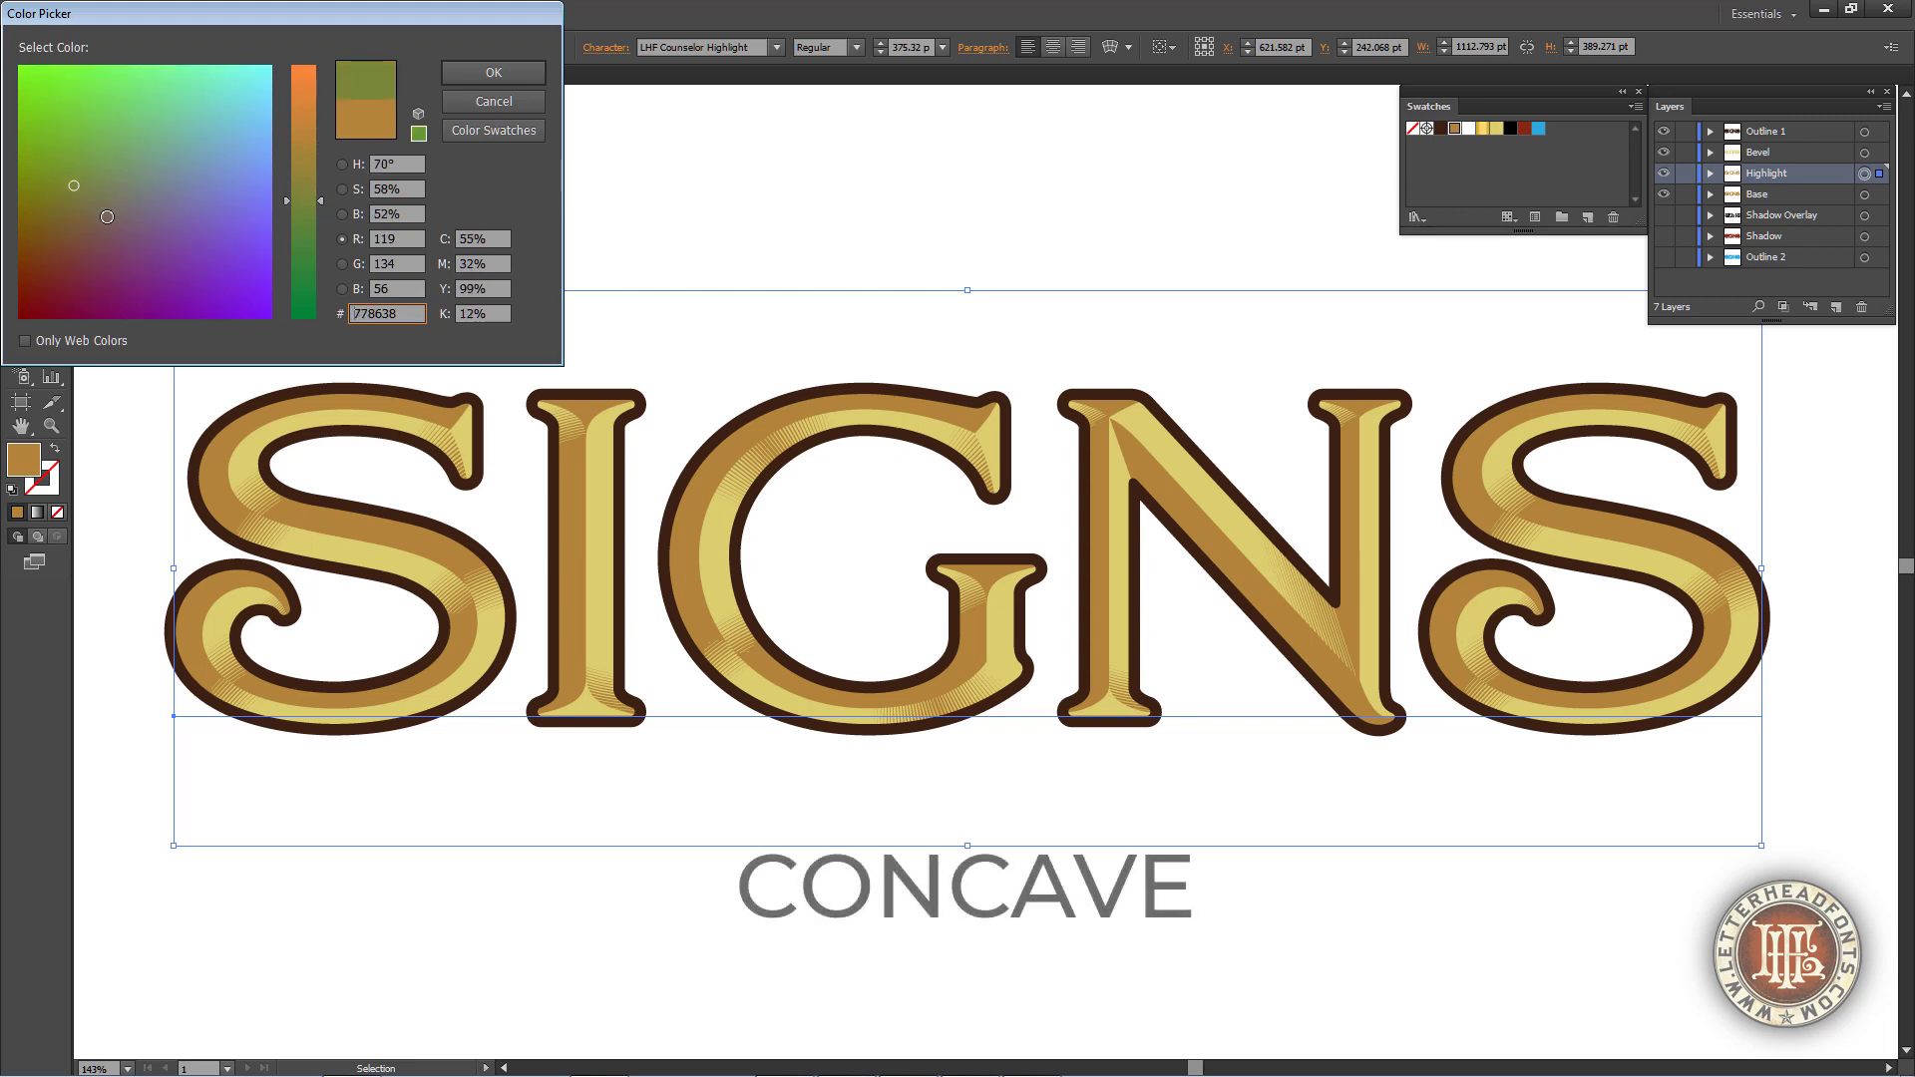
click(62, 221)
drag(62, 221, 44, 244)
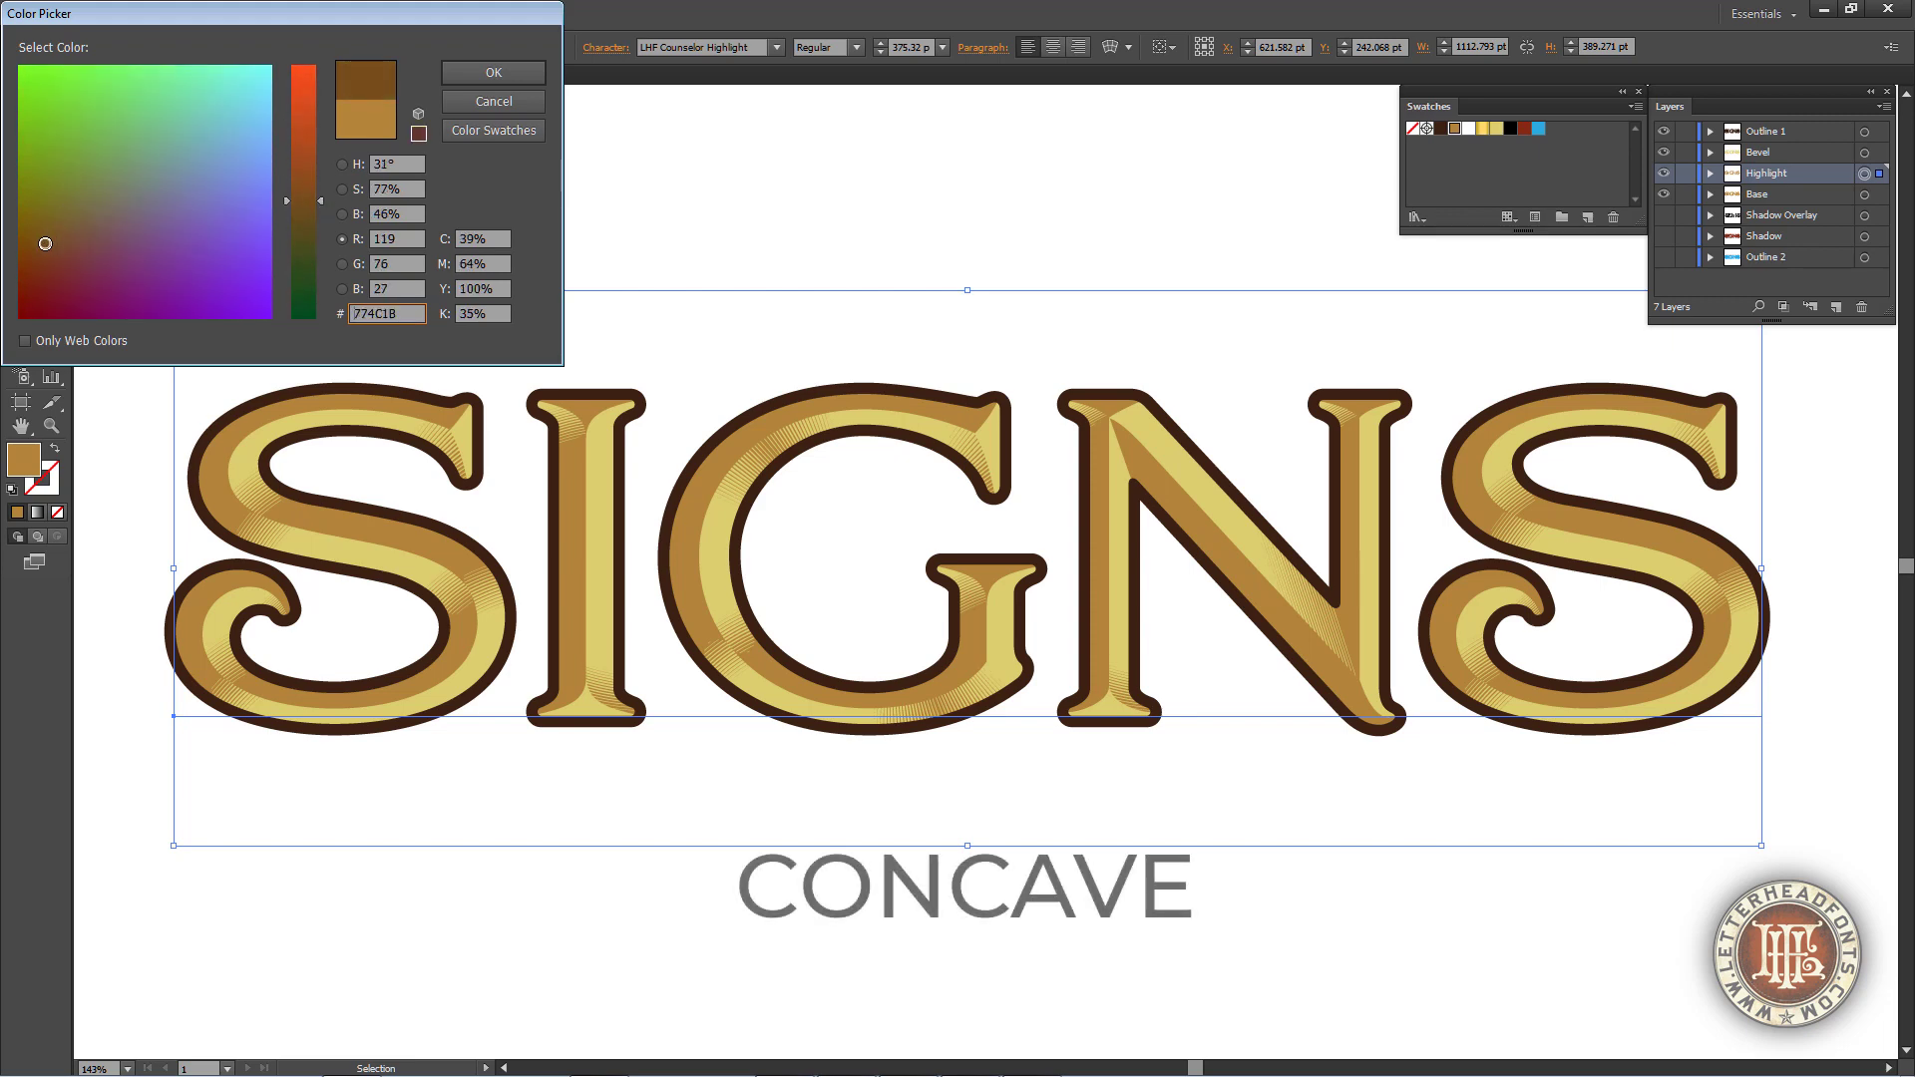
click(491, 72)
click(513, 166)
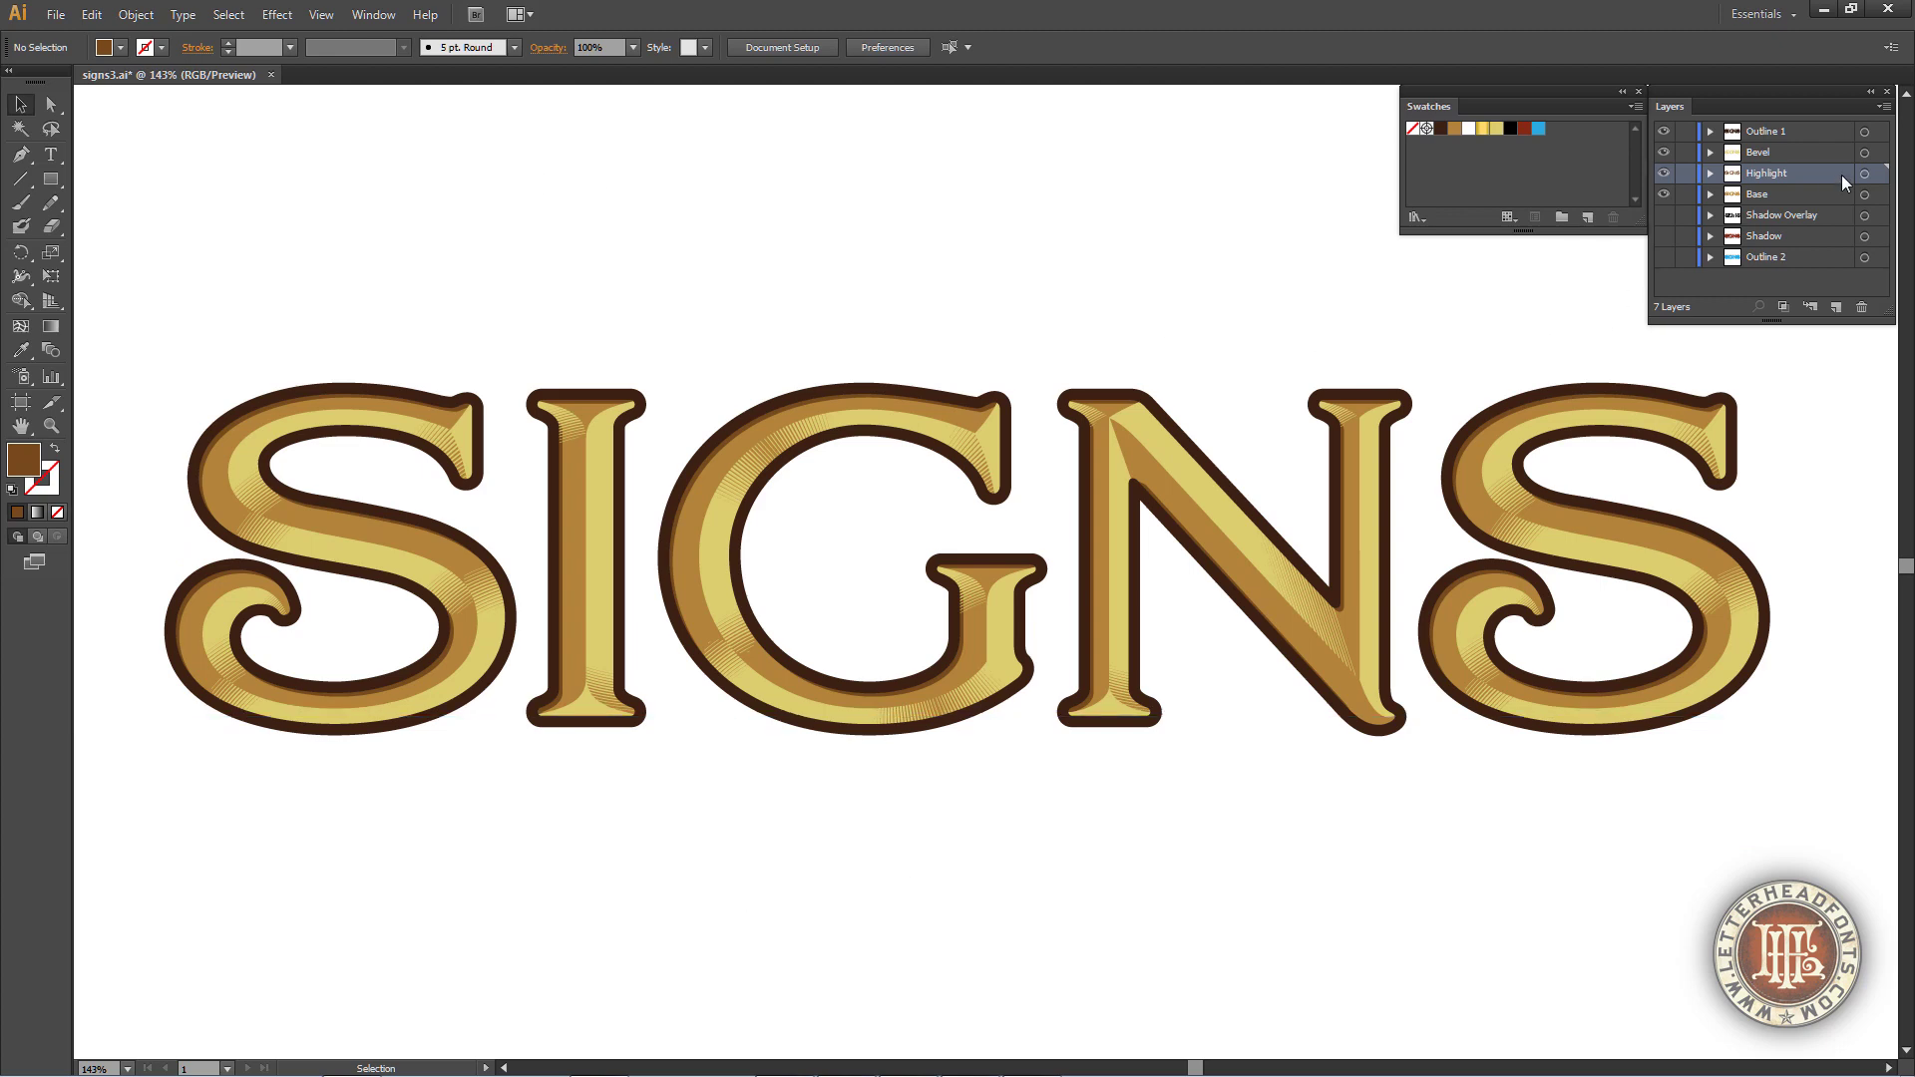
drag(1841, 176, 1831, 150)
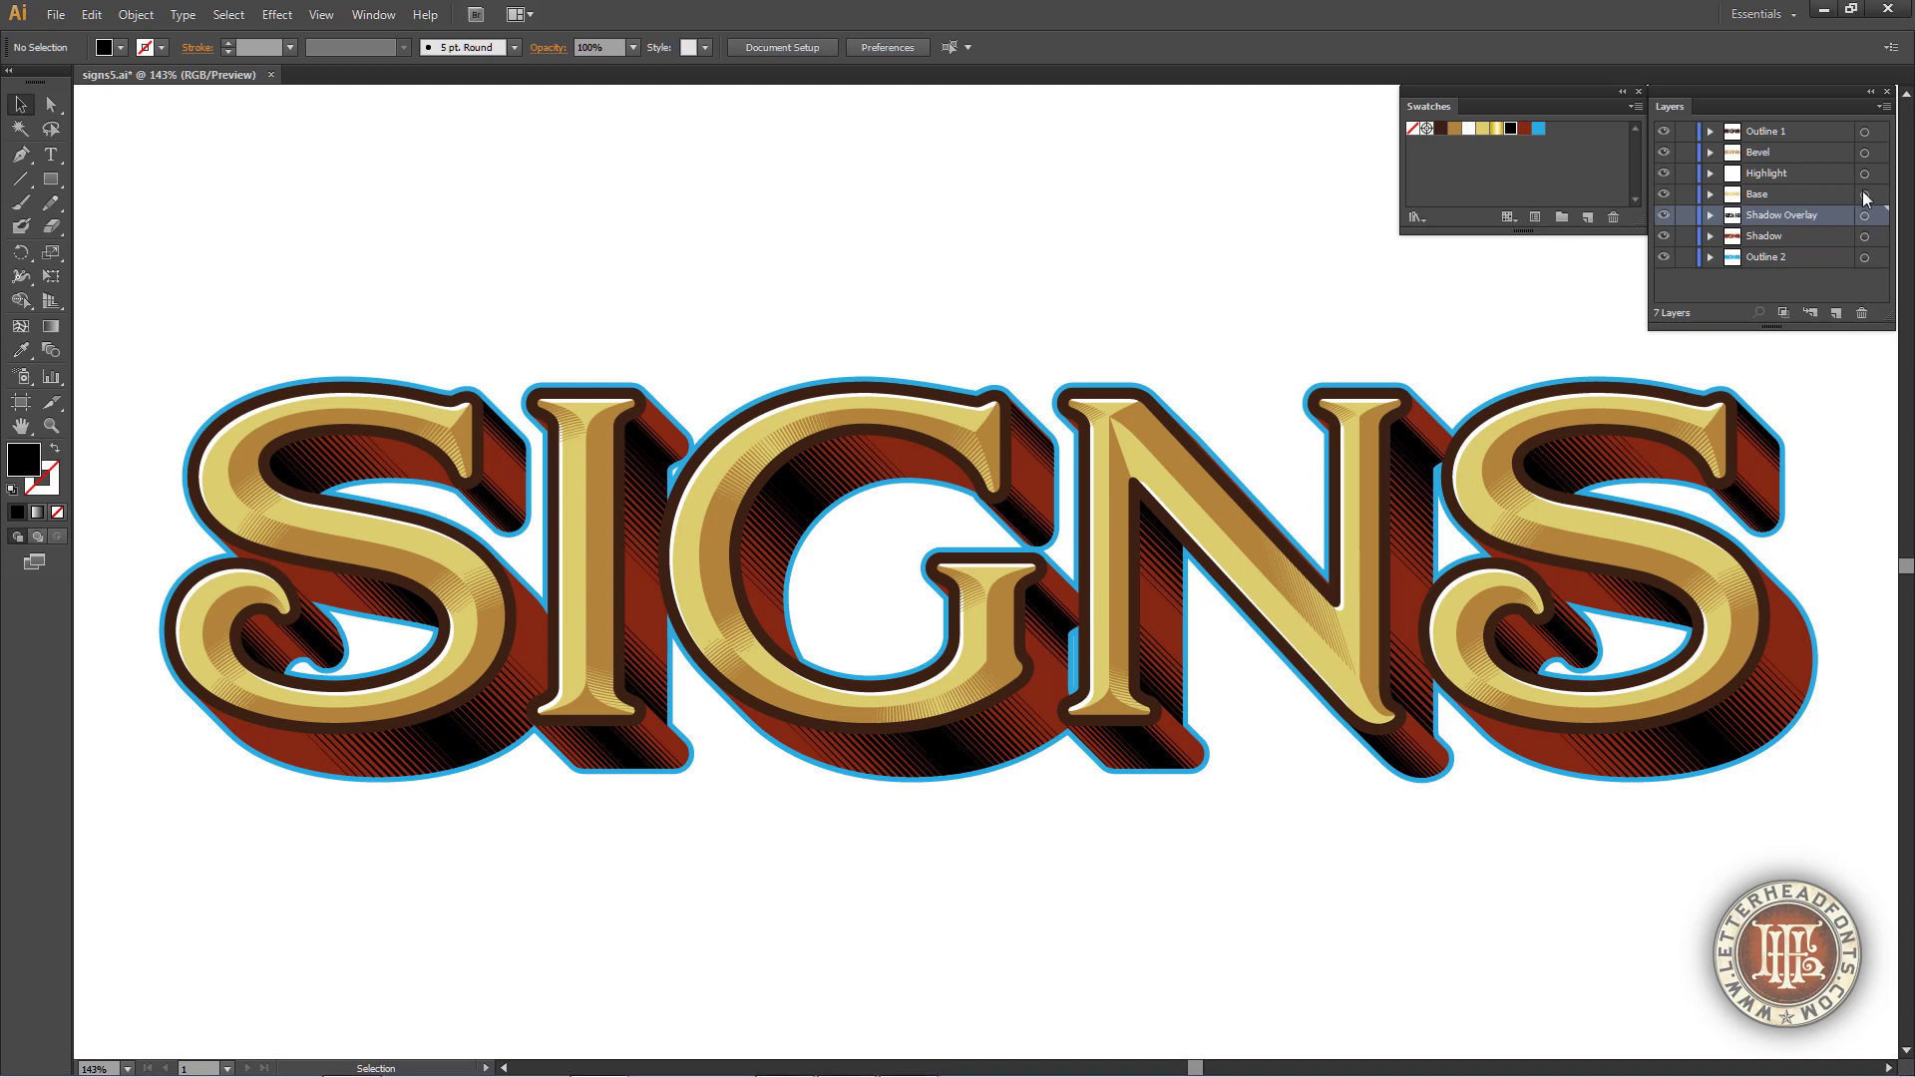
In signs5.ai, change the Base layer's text fill to bright yellow #FFF57B
click(1864, 194)
double_click(24, 460)
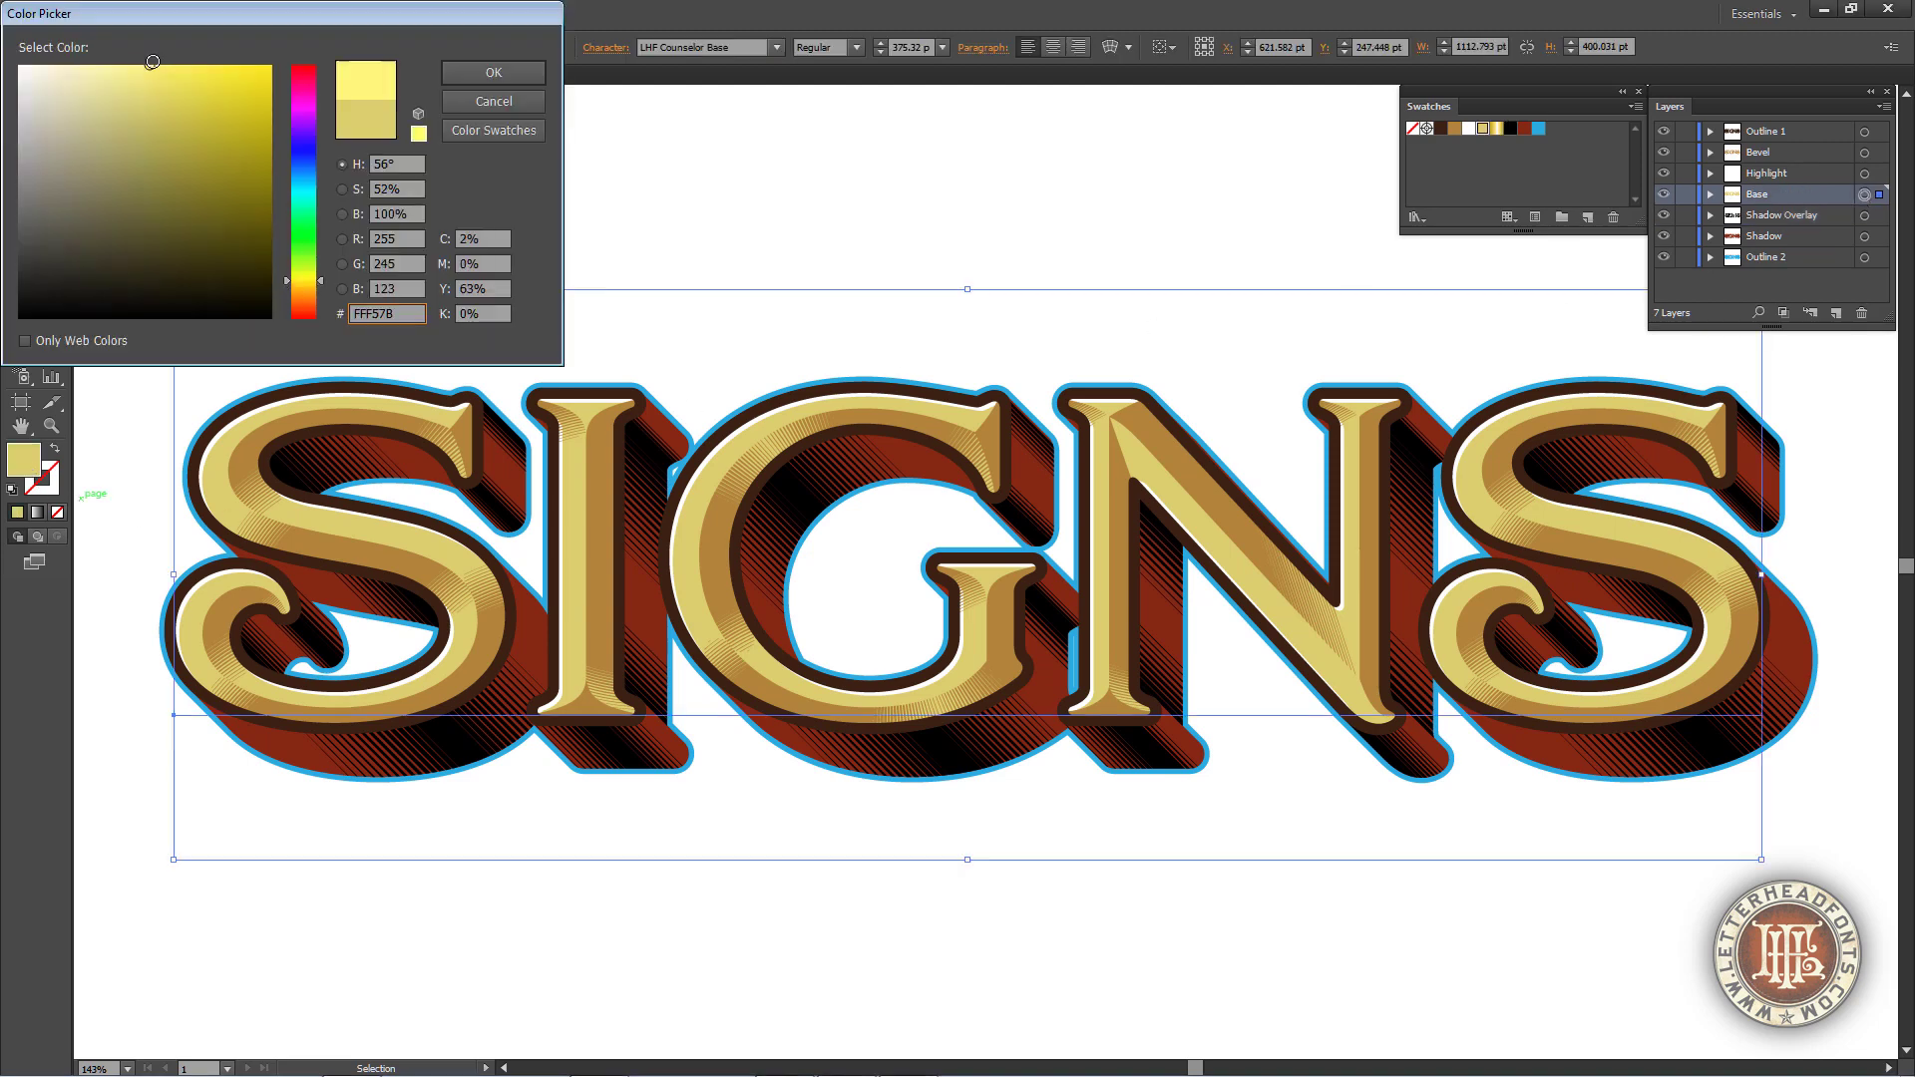
click(470, 69)
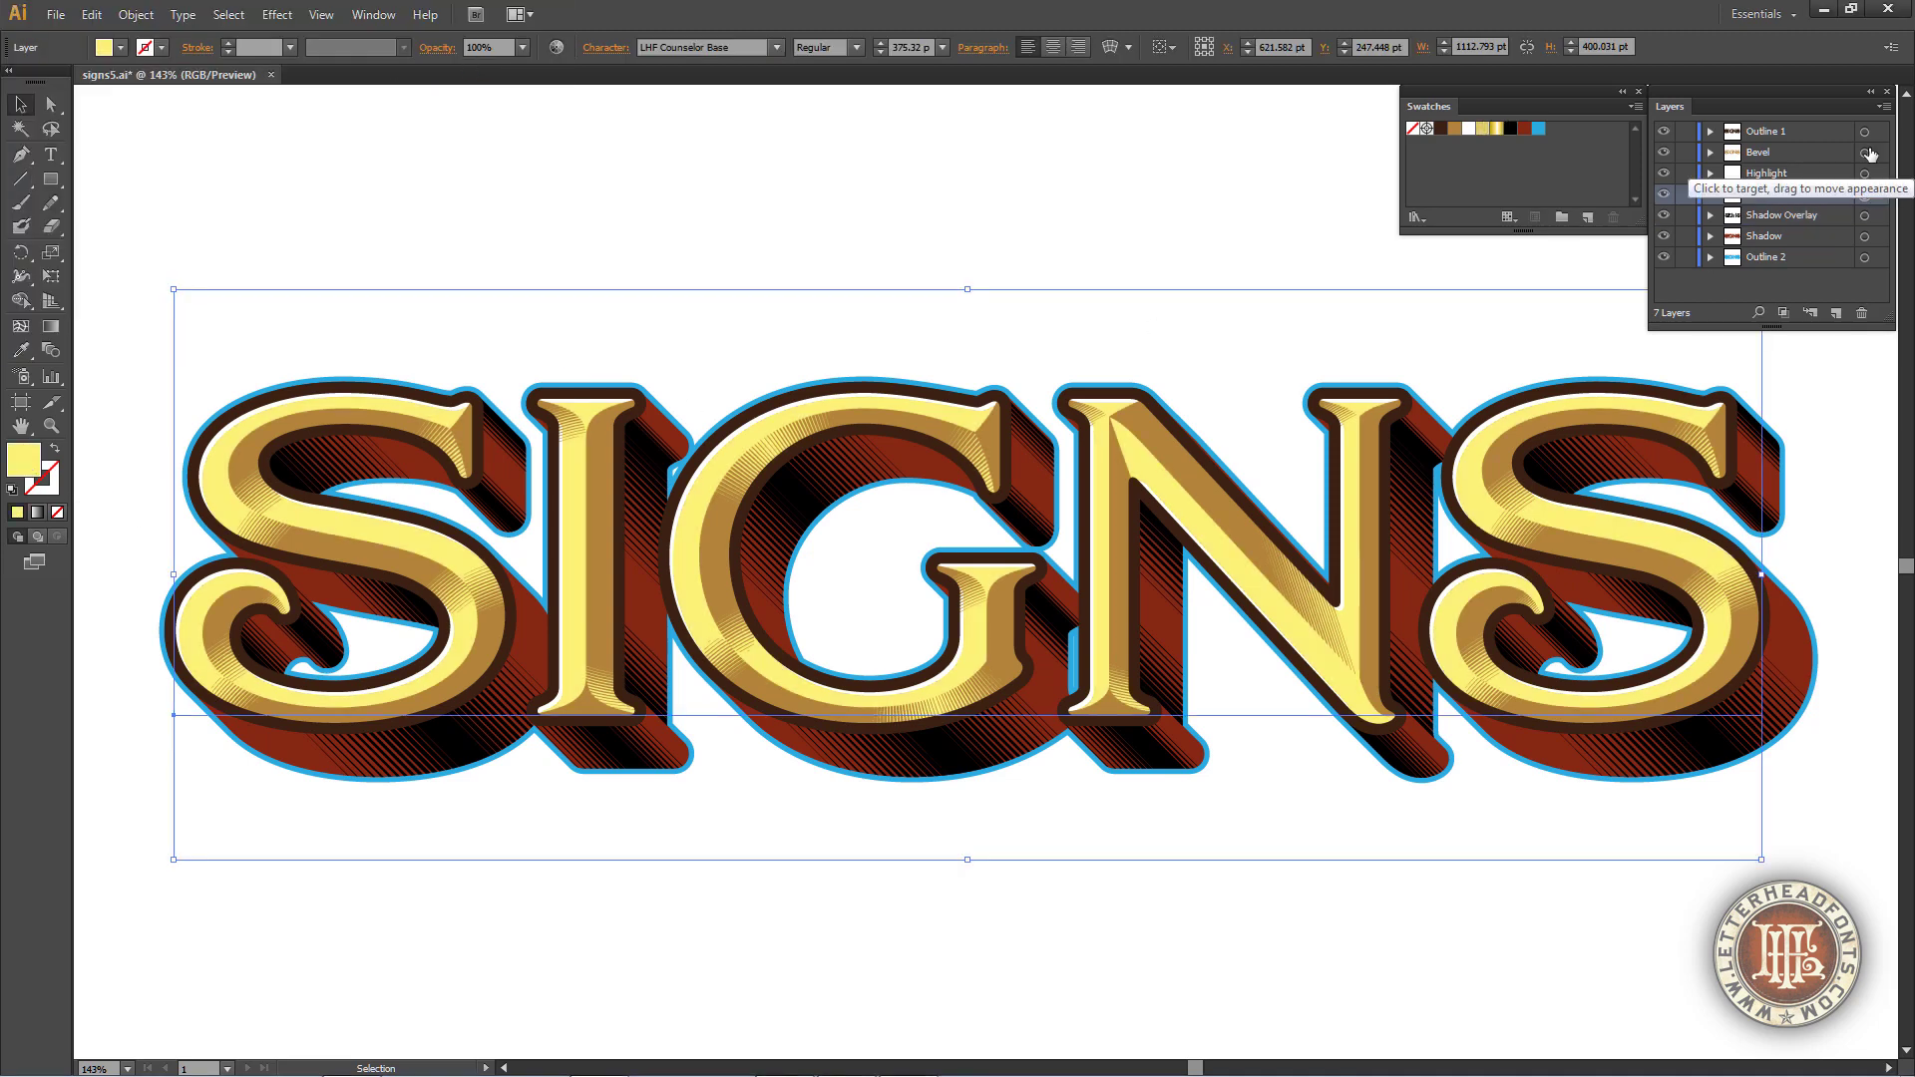
Change the Bevel layer's text fill to green #78AF38 and deselect it
click(1864, 152)
double_click(30, 467)
drag(315, 295, 315, 257)
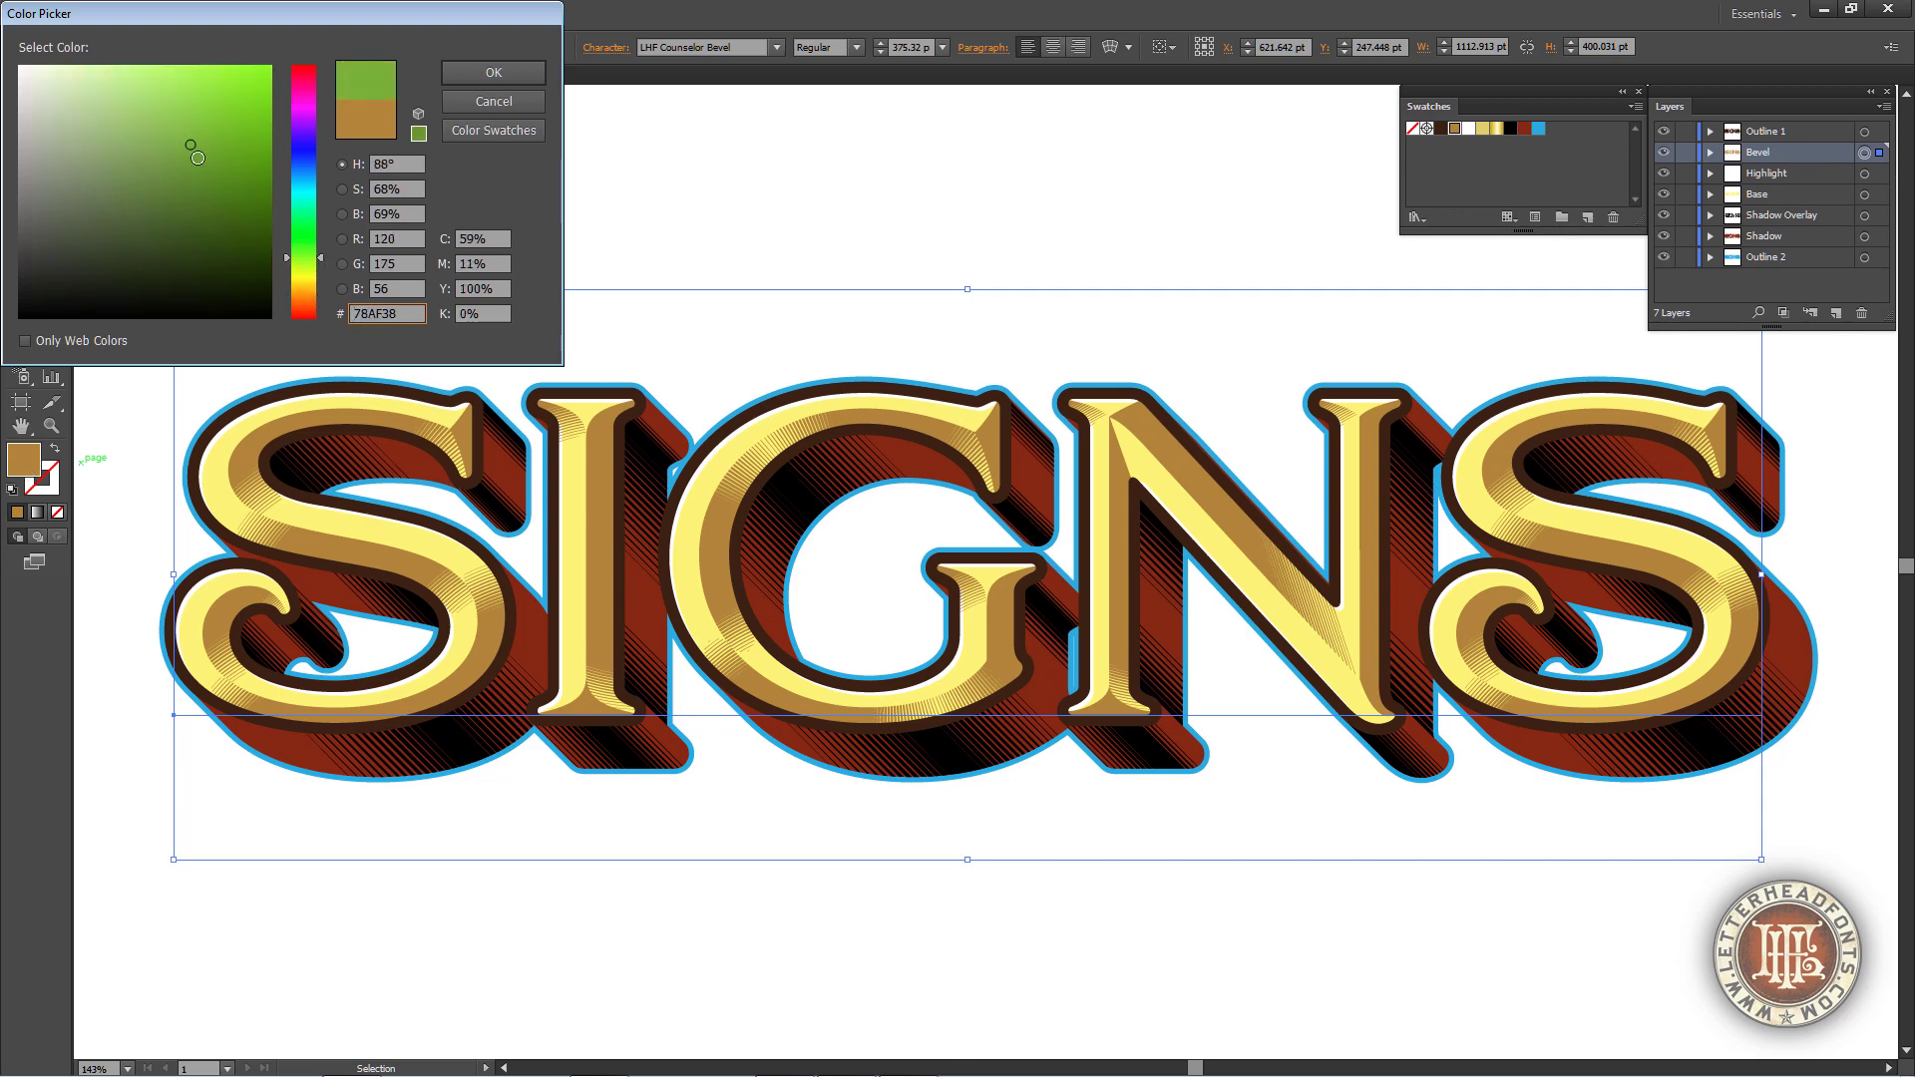
click(487, 73)
click(564, 132)
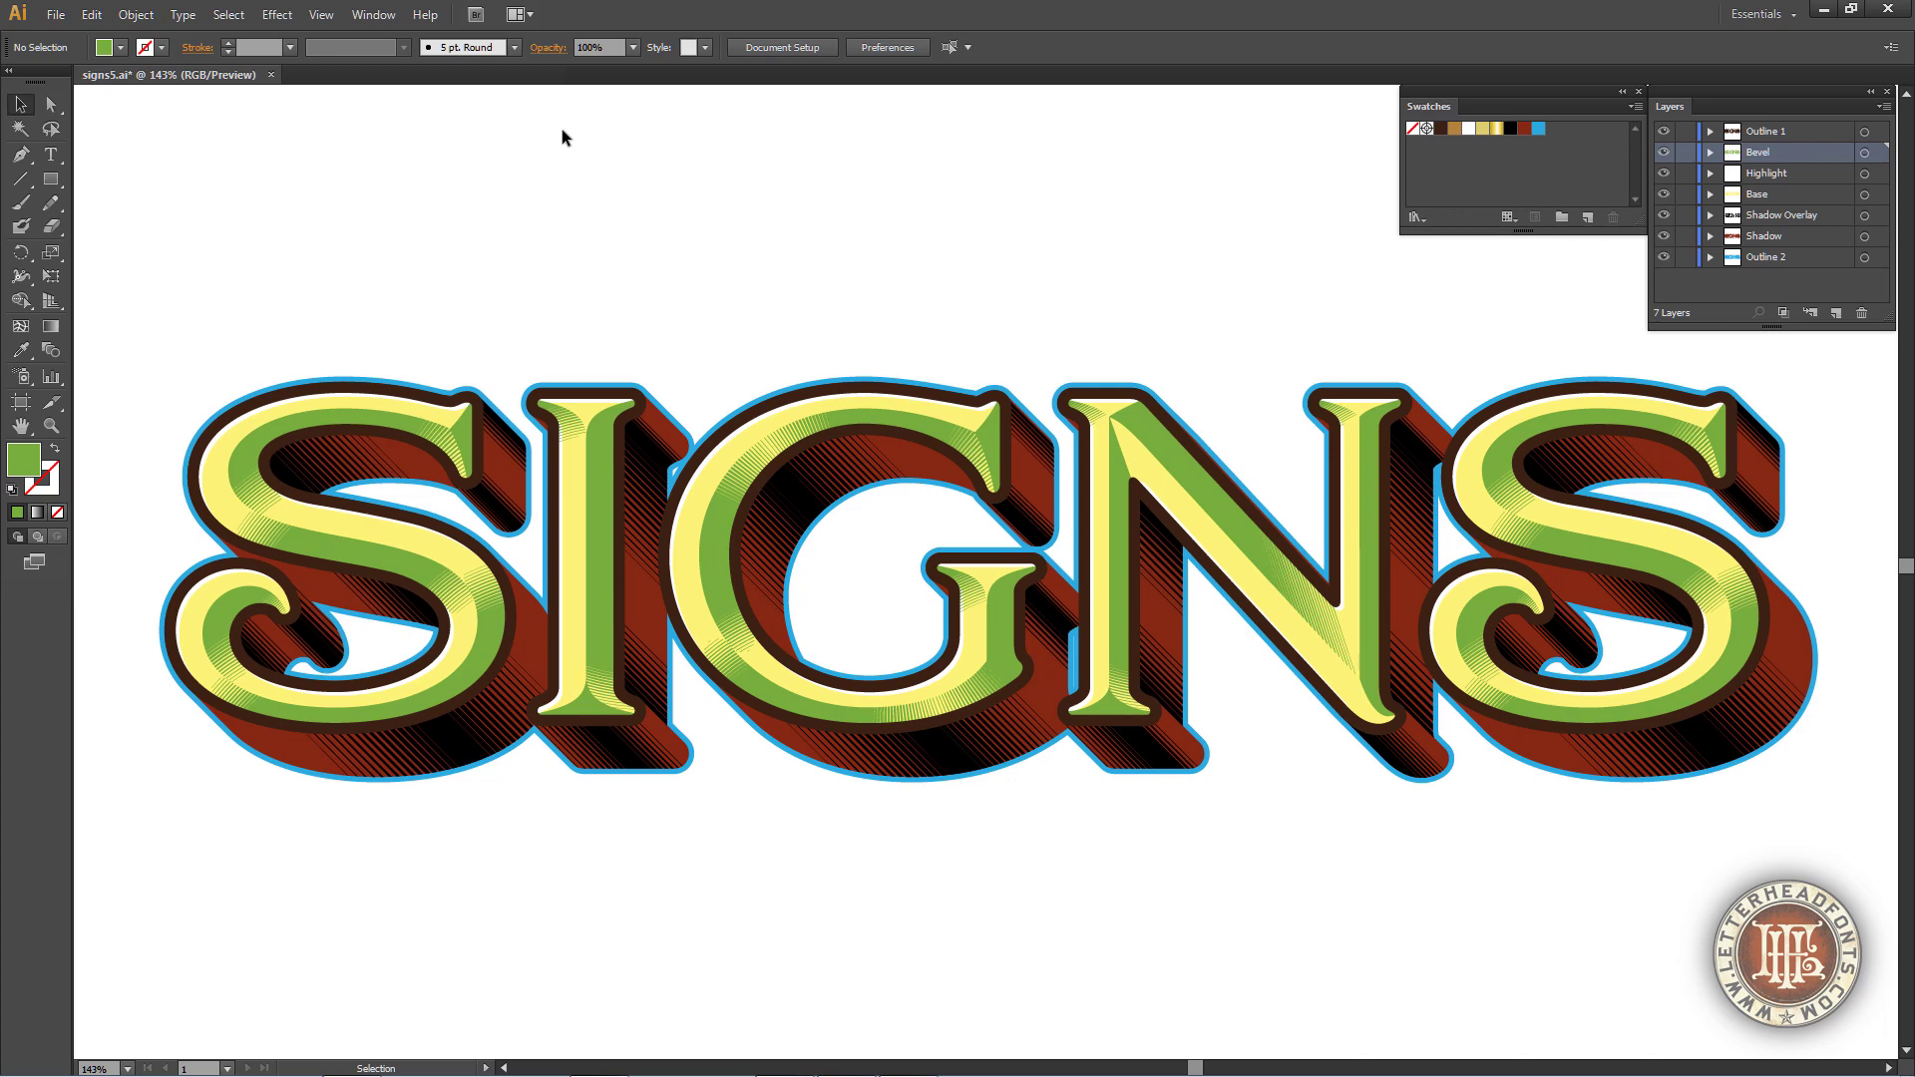
key(ctrl+z)
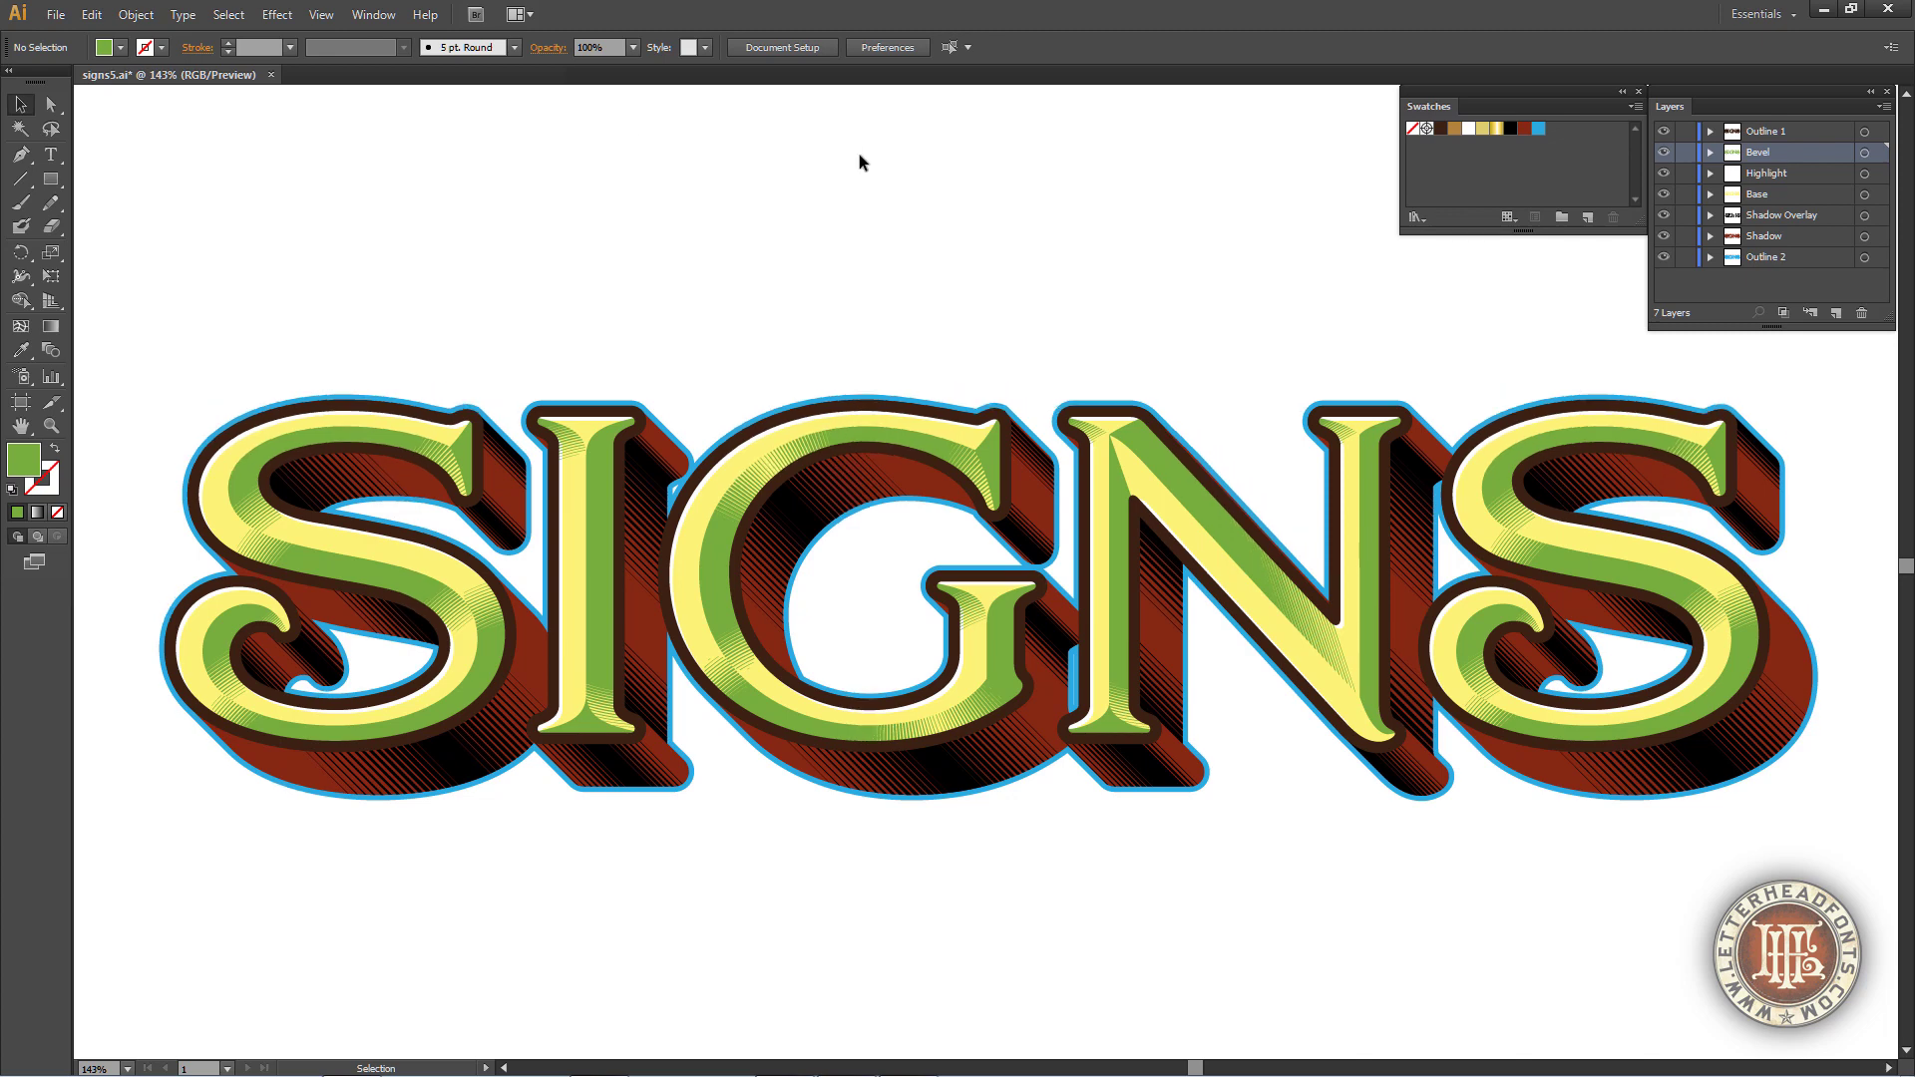
Change the Shadow layer's text fill to black
click(1864, 241)
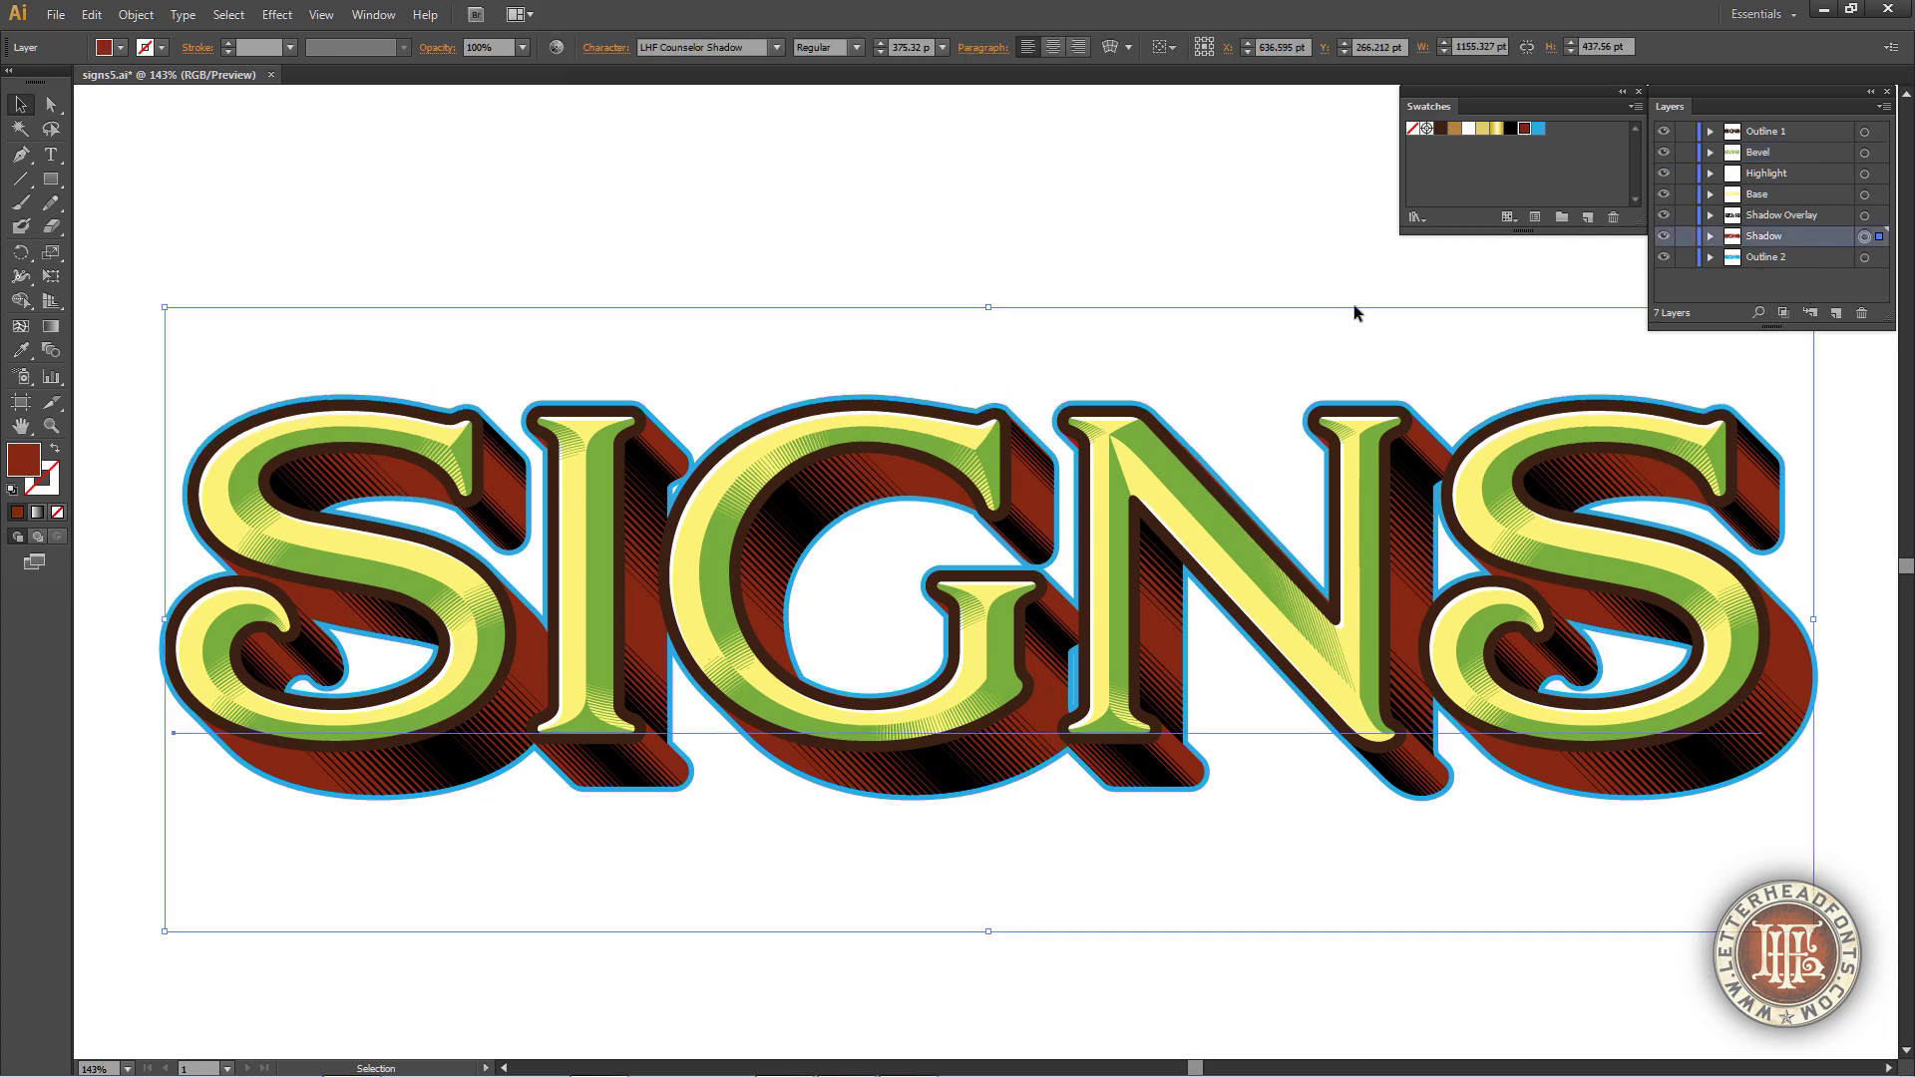
double_click(23, 460)
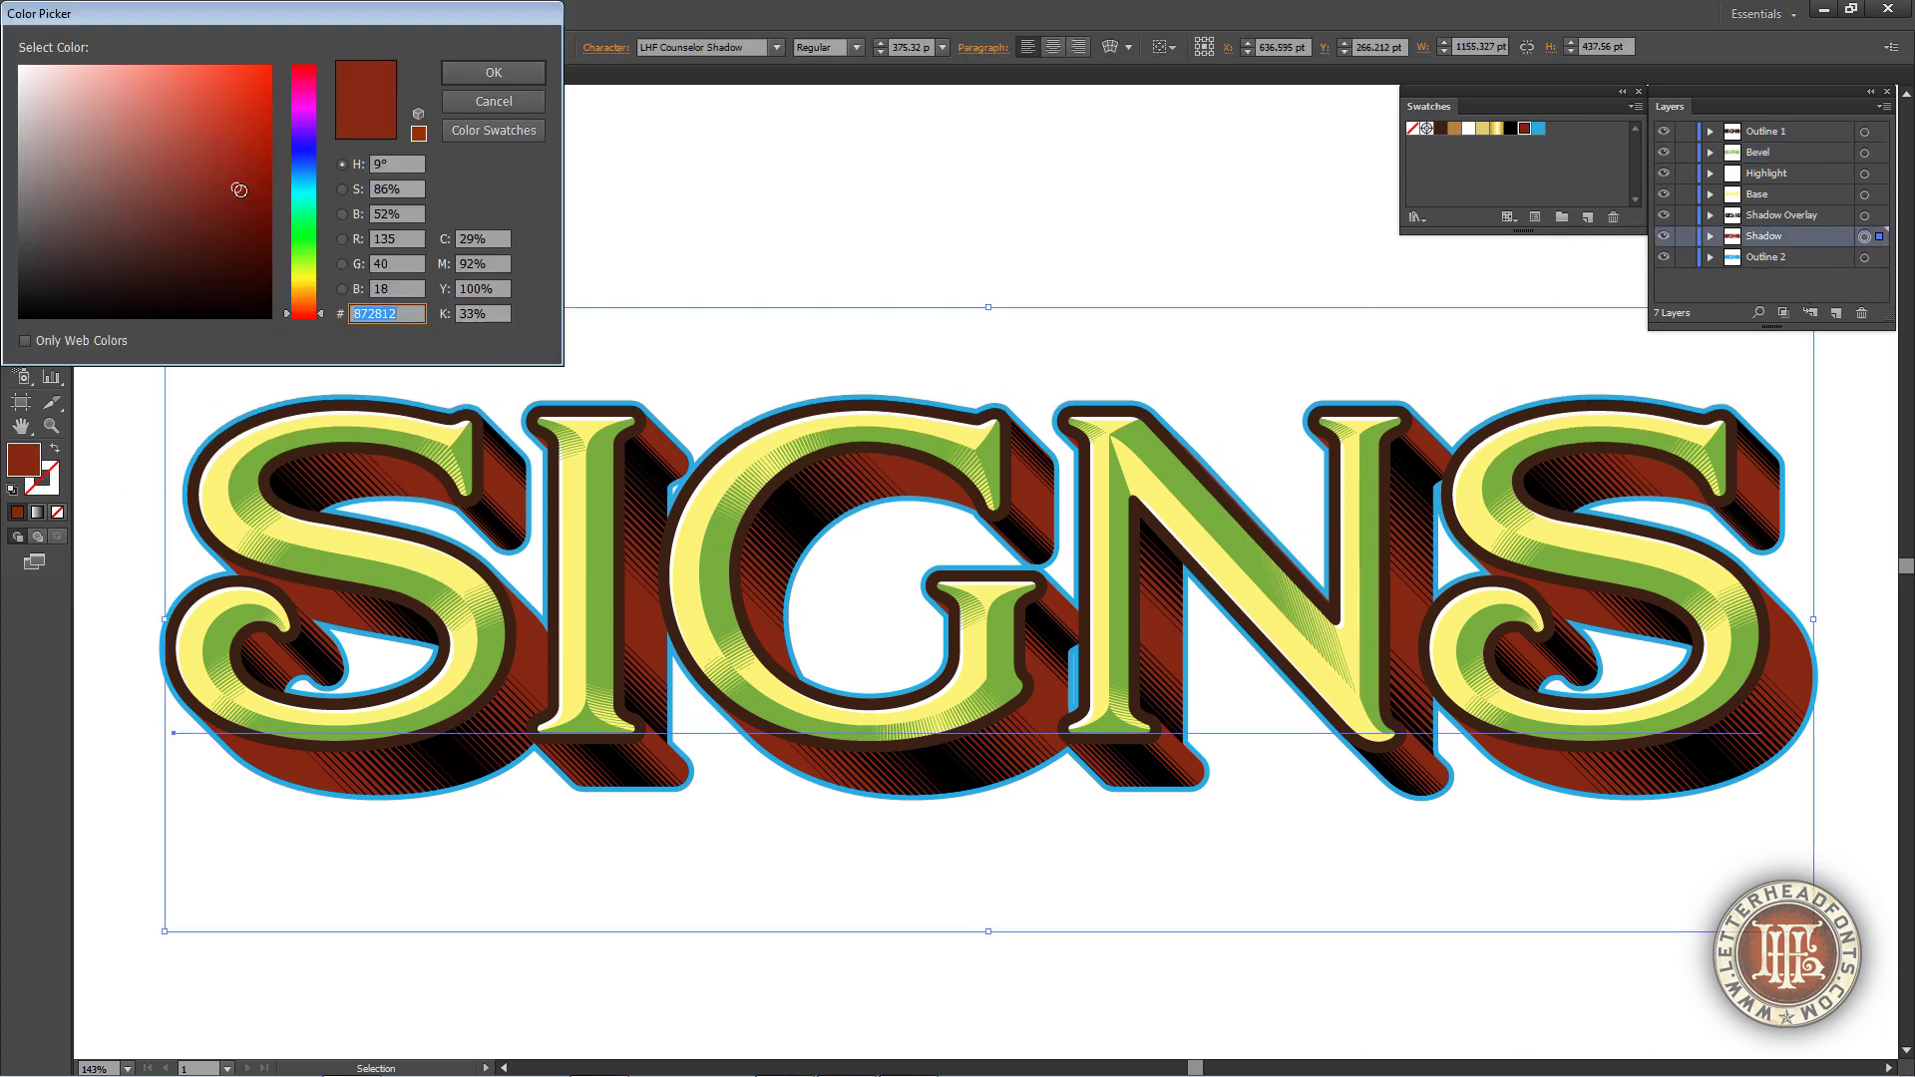
drag(240, 193, 276, 329)
click(535, 72)
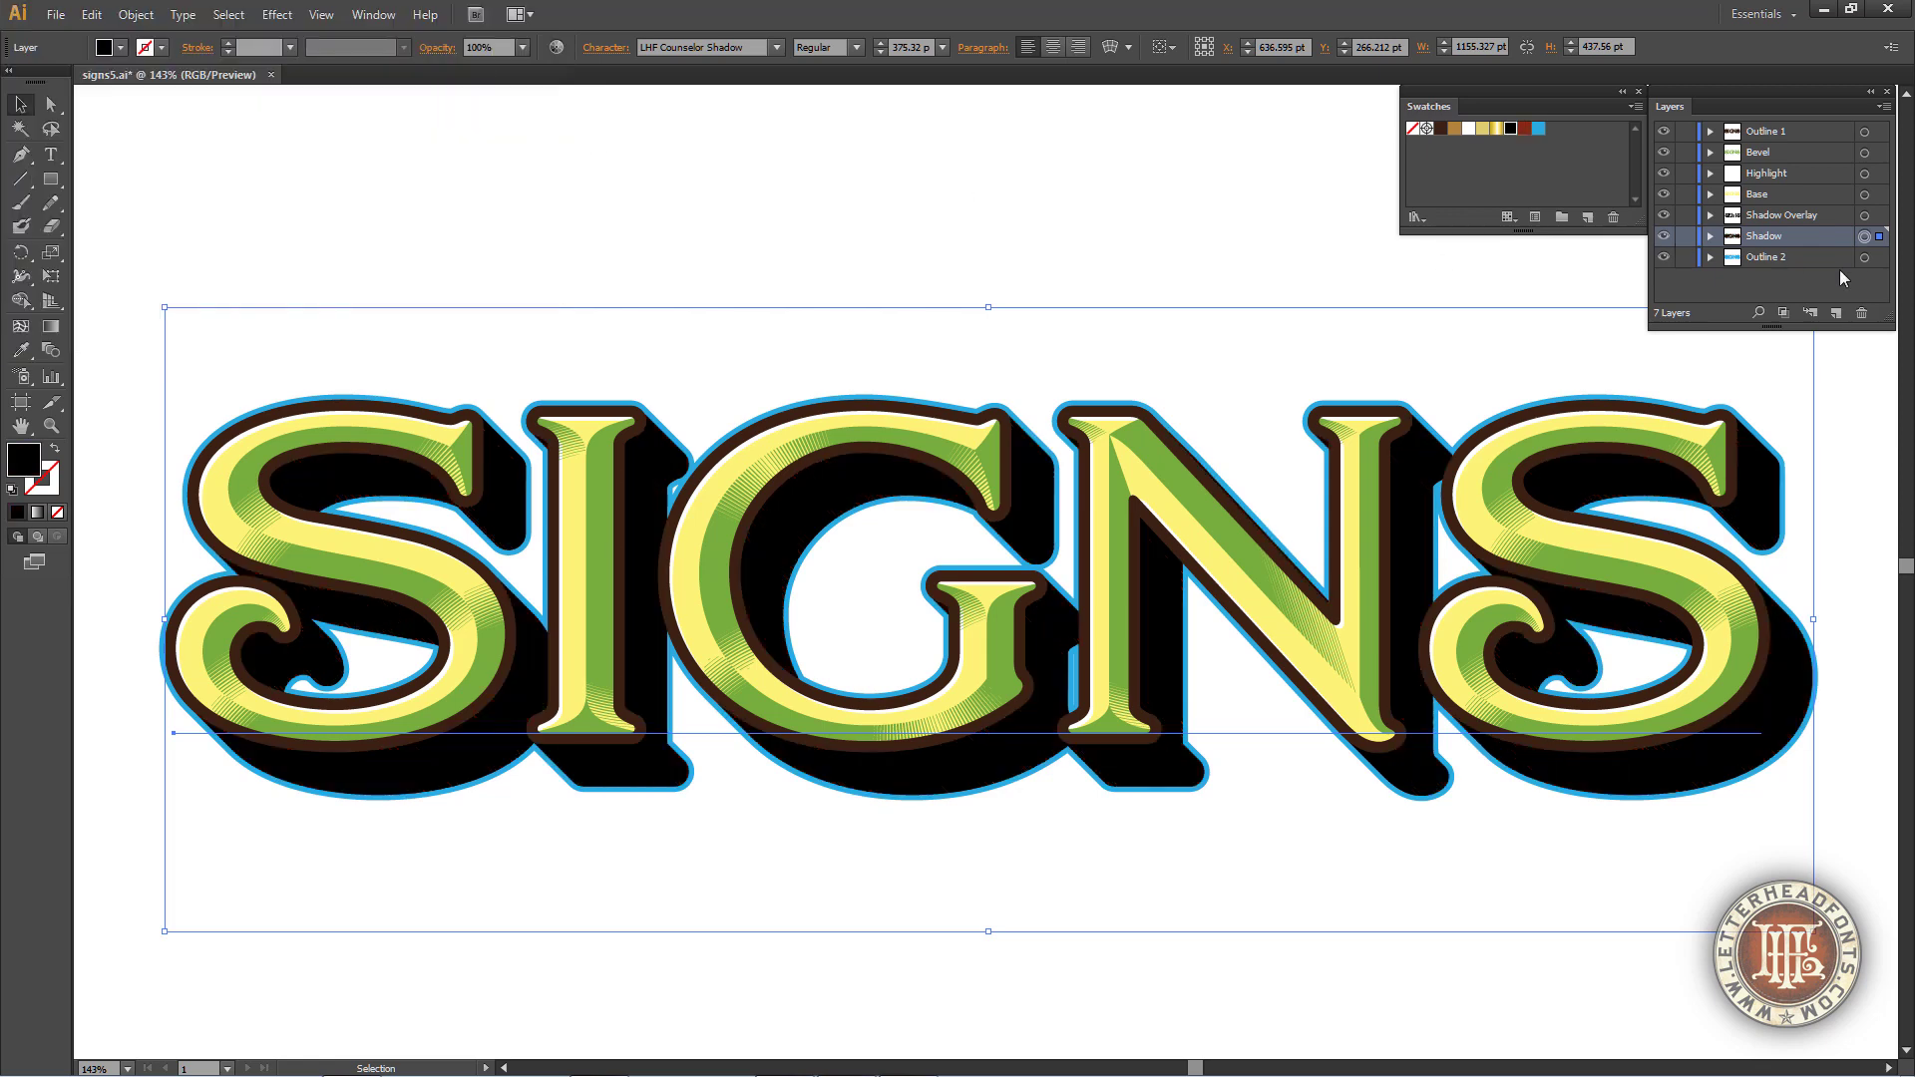
Change the Shadow Overlay layer's text fill to dark gray #494949 and deselect it
click(1864, 215)
double_click(39, 461)
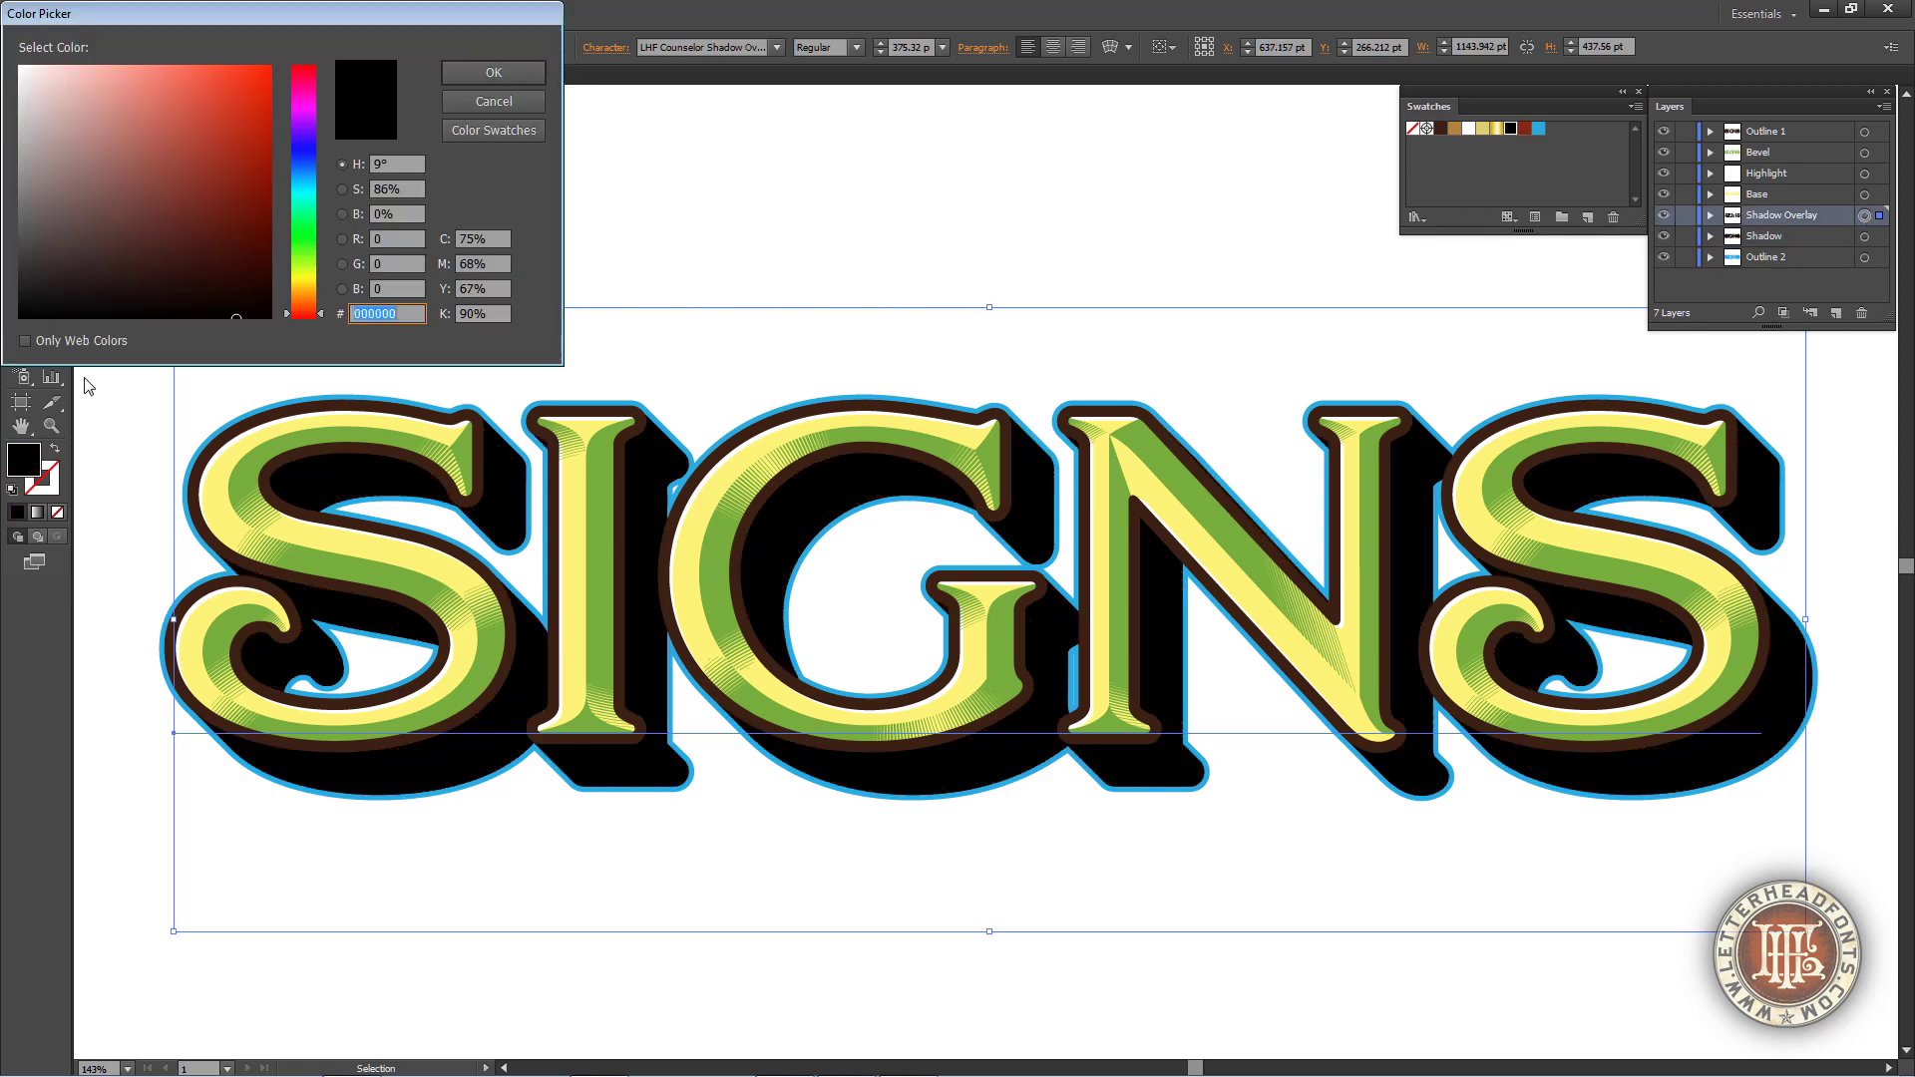
drag(24, 303, 3, 229)
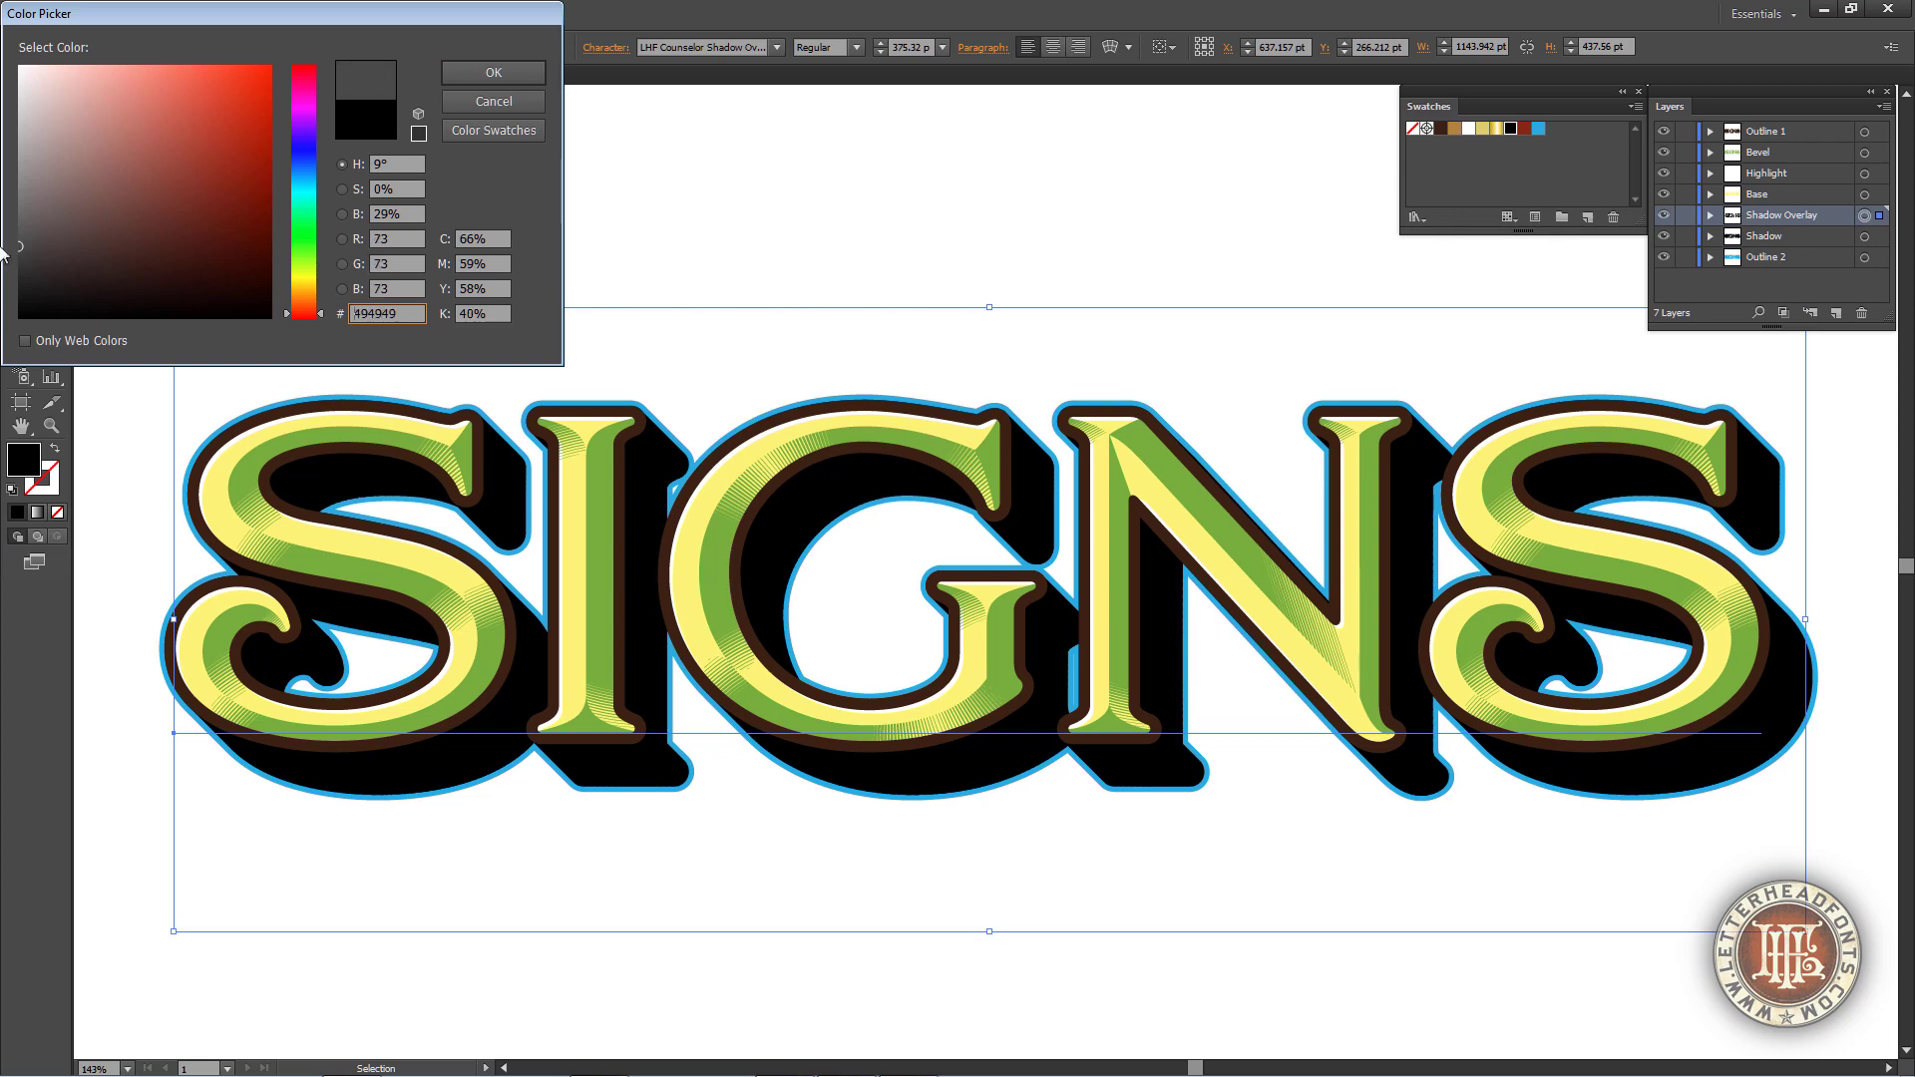
click(487, 78)
click(923, 148)
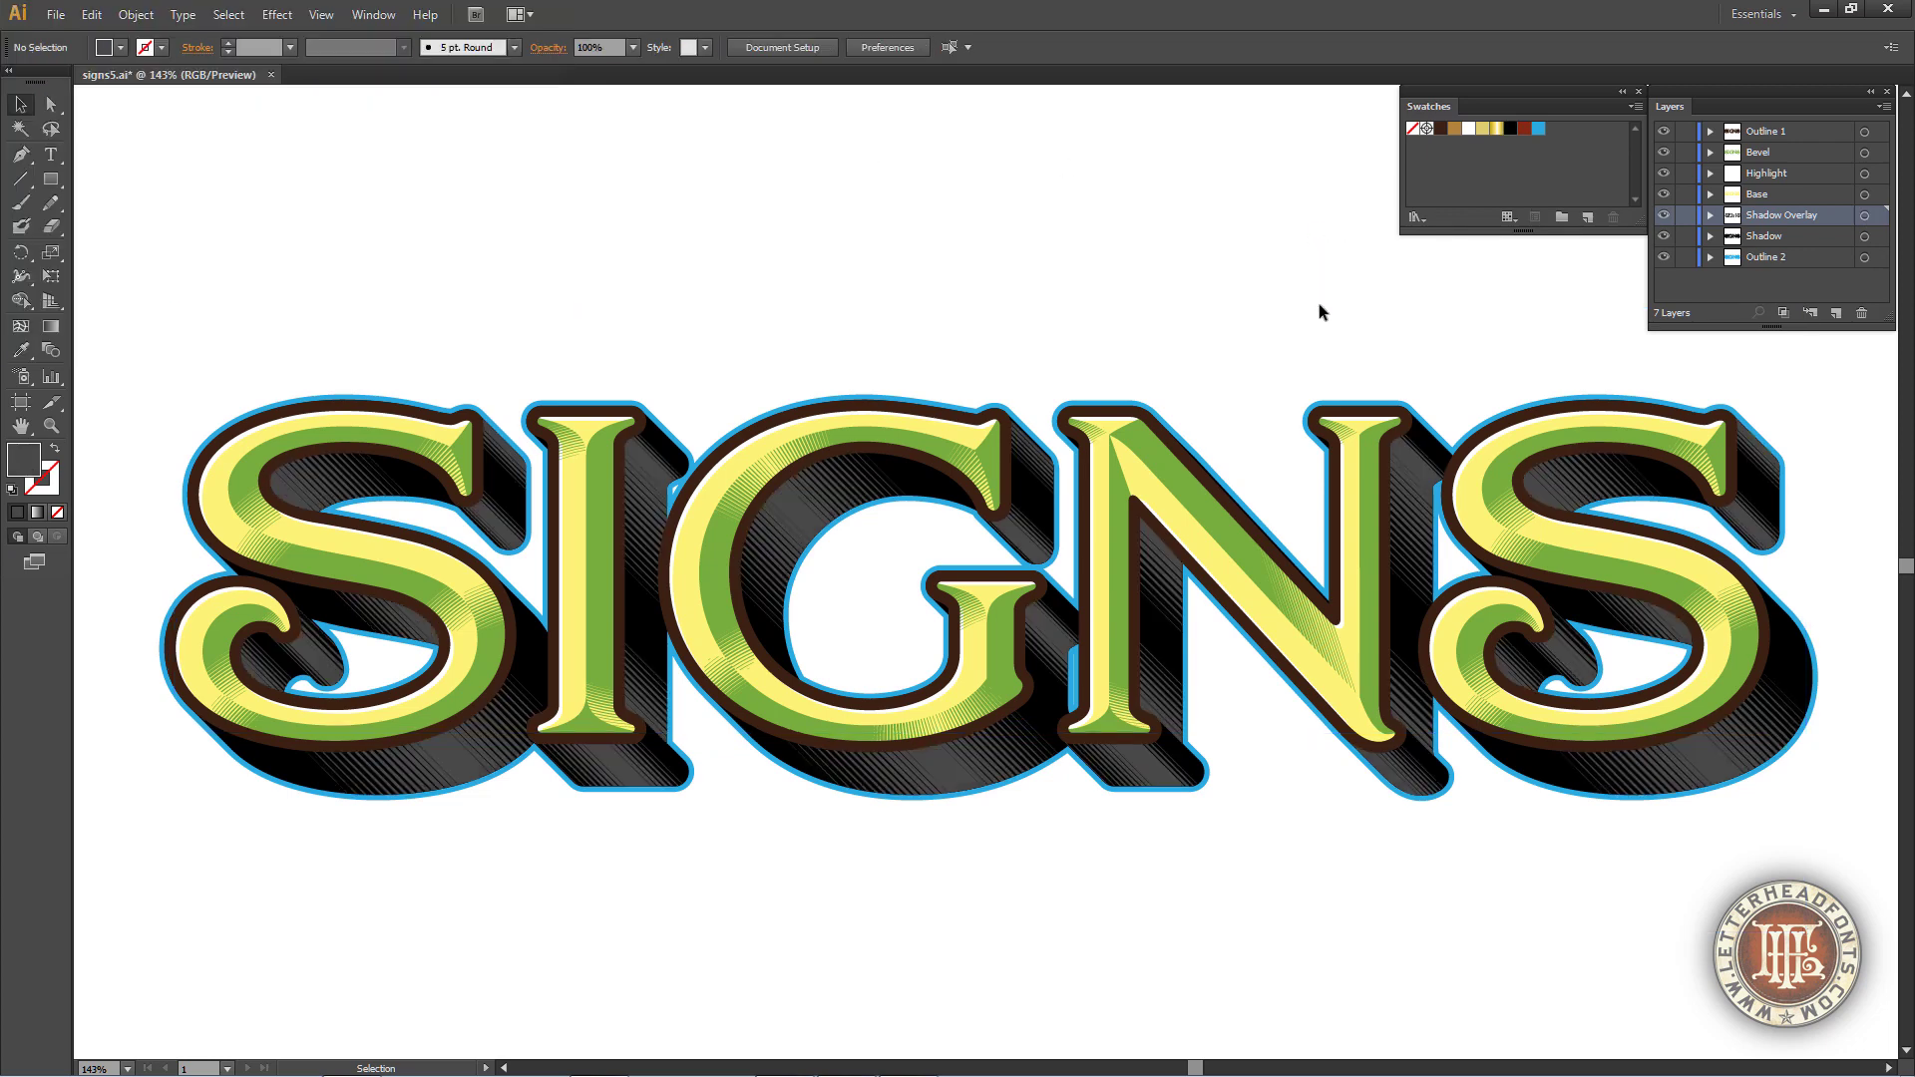
Change the Outline 2 layer's text fill to orange and deselect it
click(1865, 258)
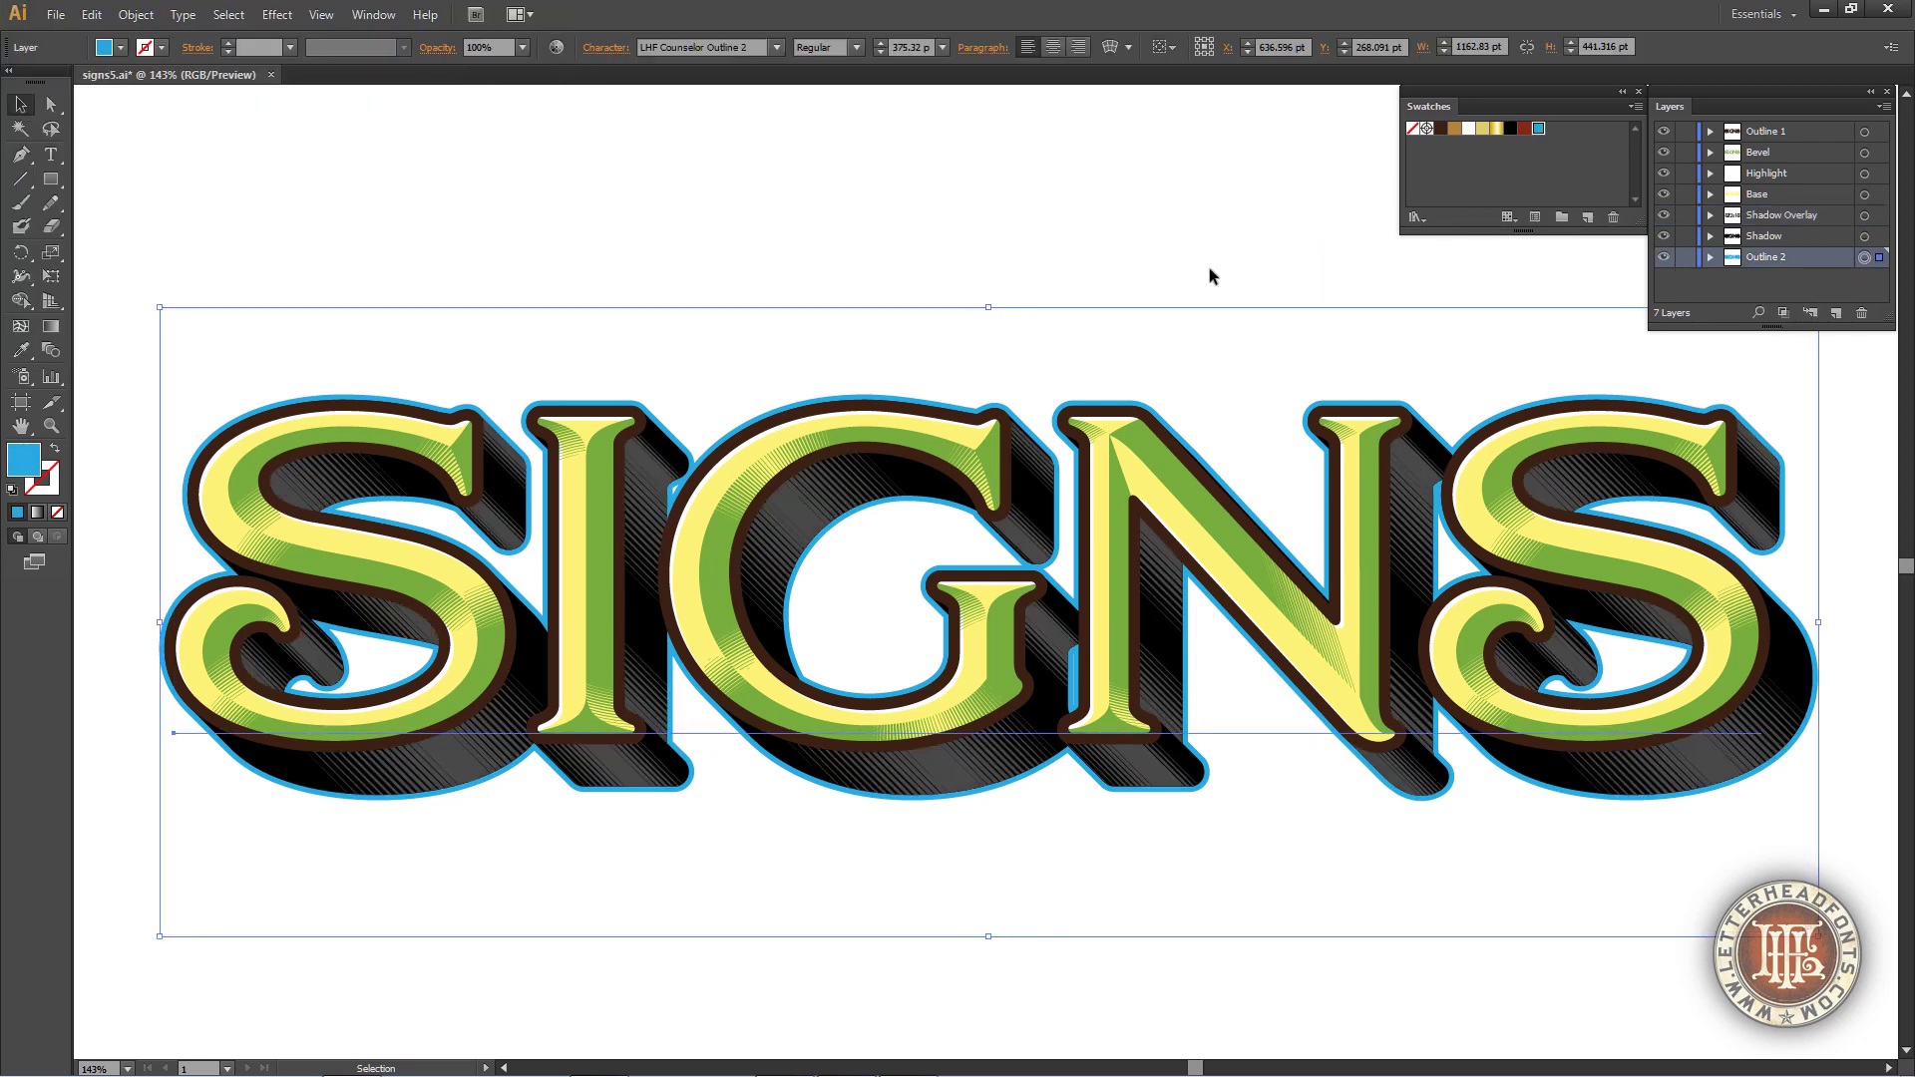
double_click(24, 461)
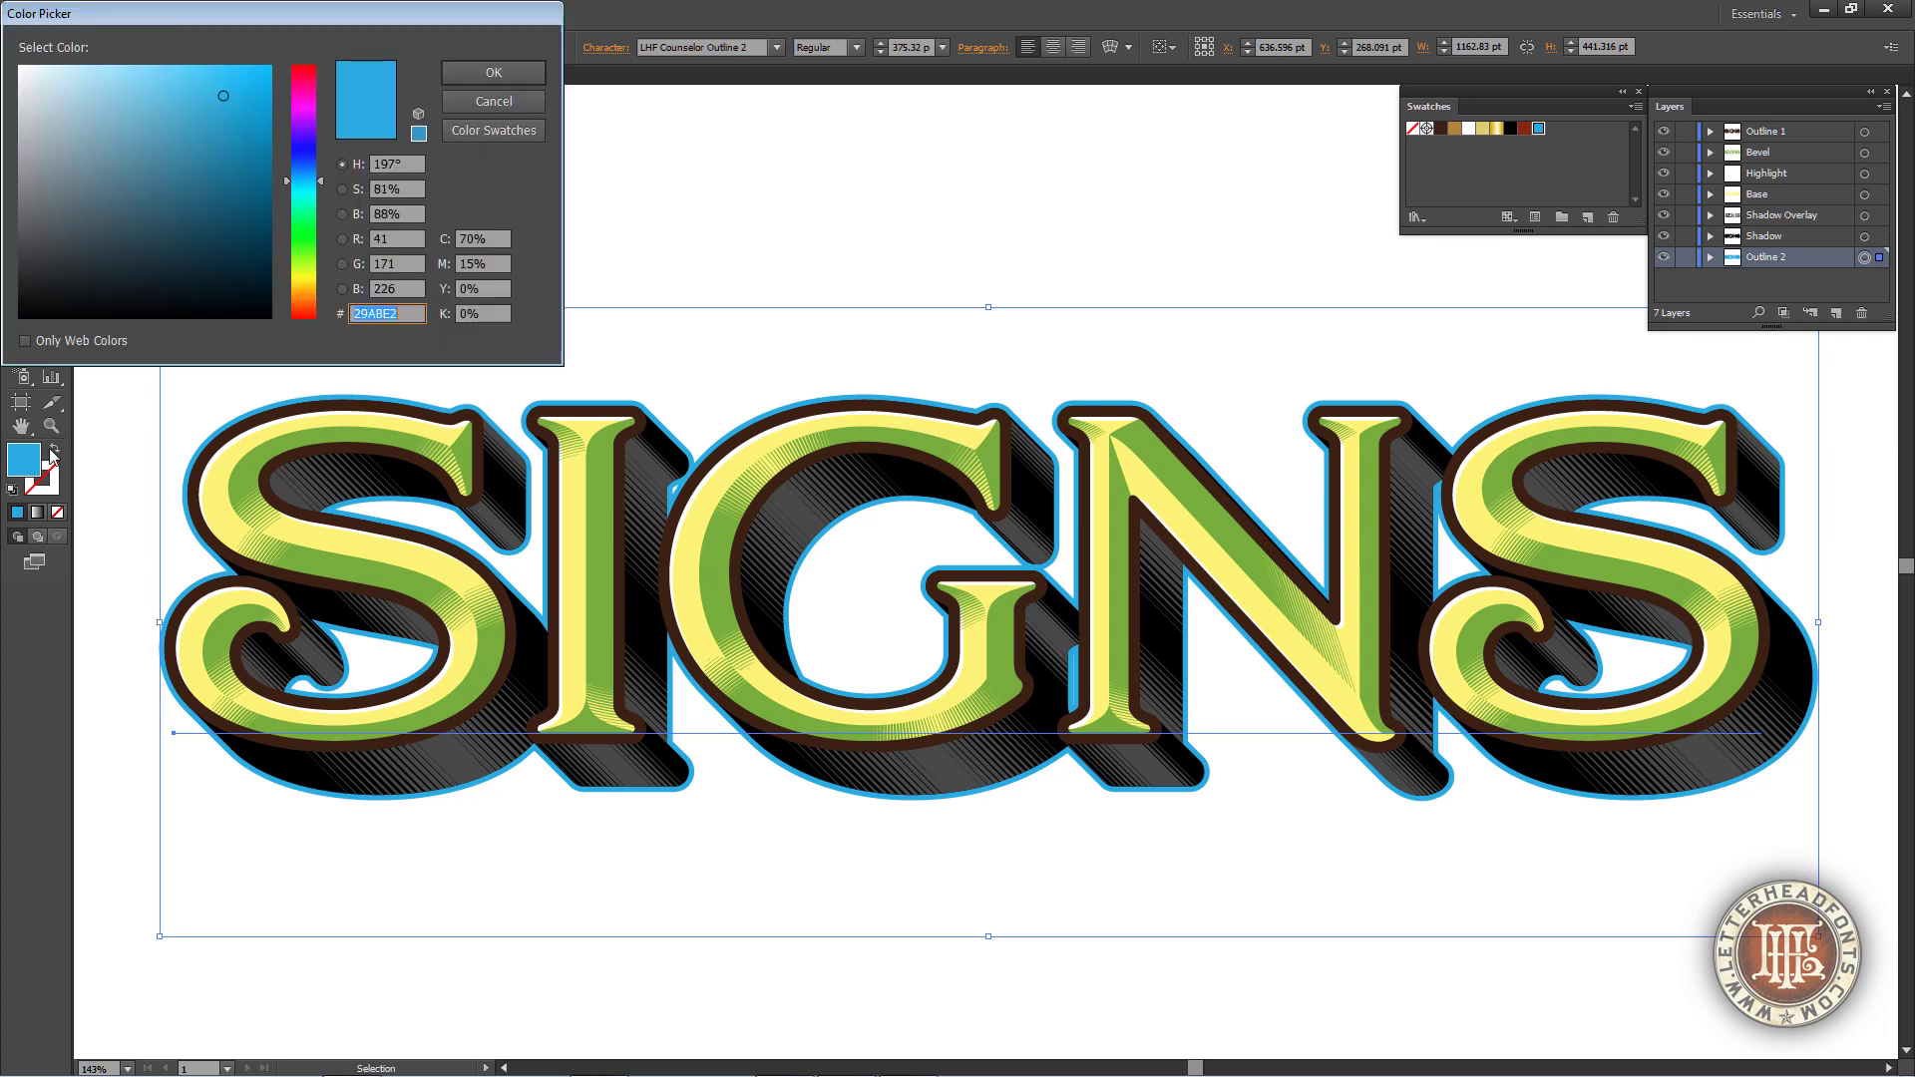
drag(326, 185, 312, 305)
click(494, 72)
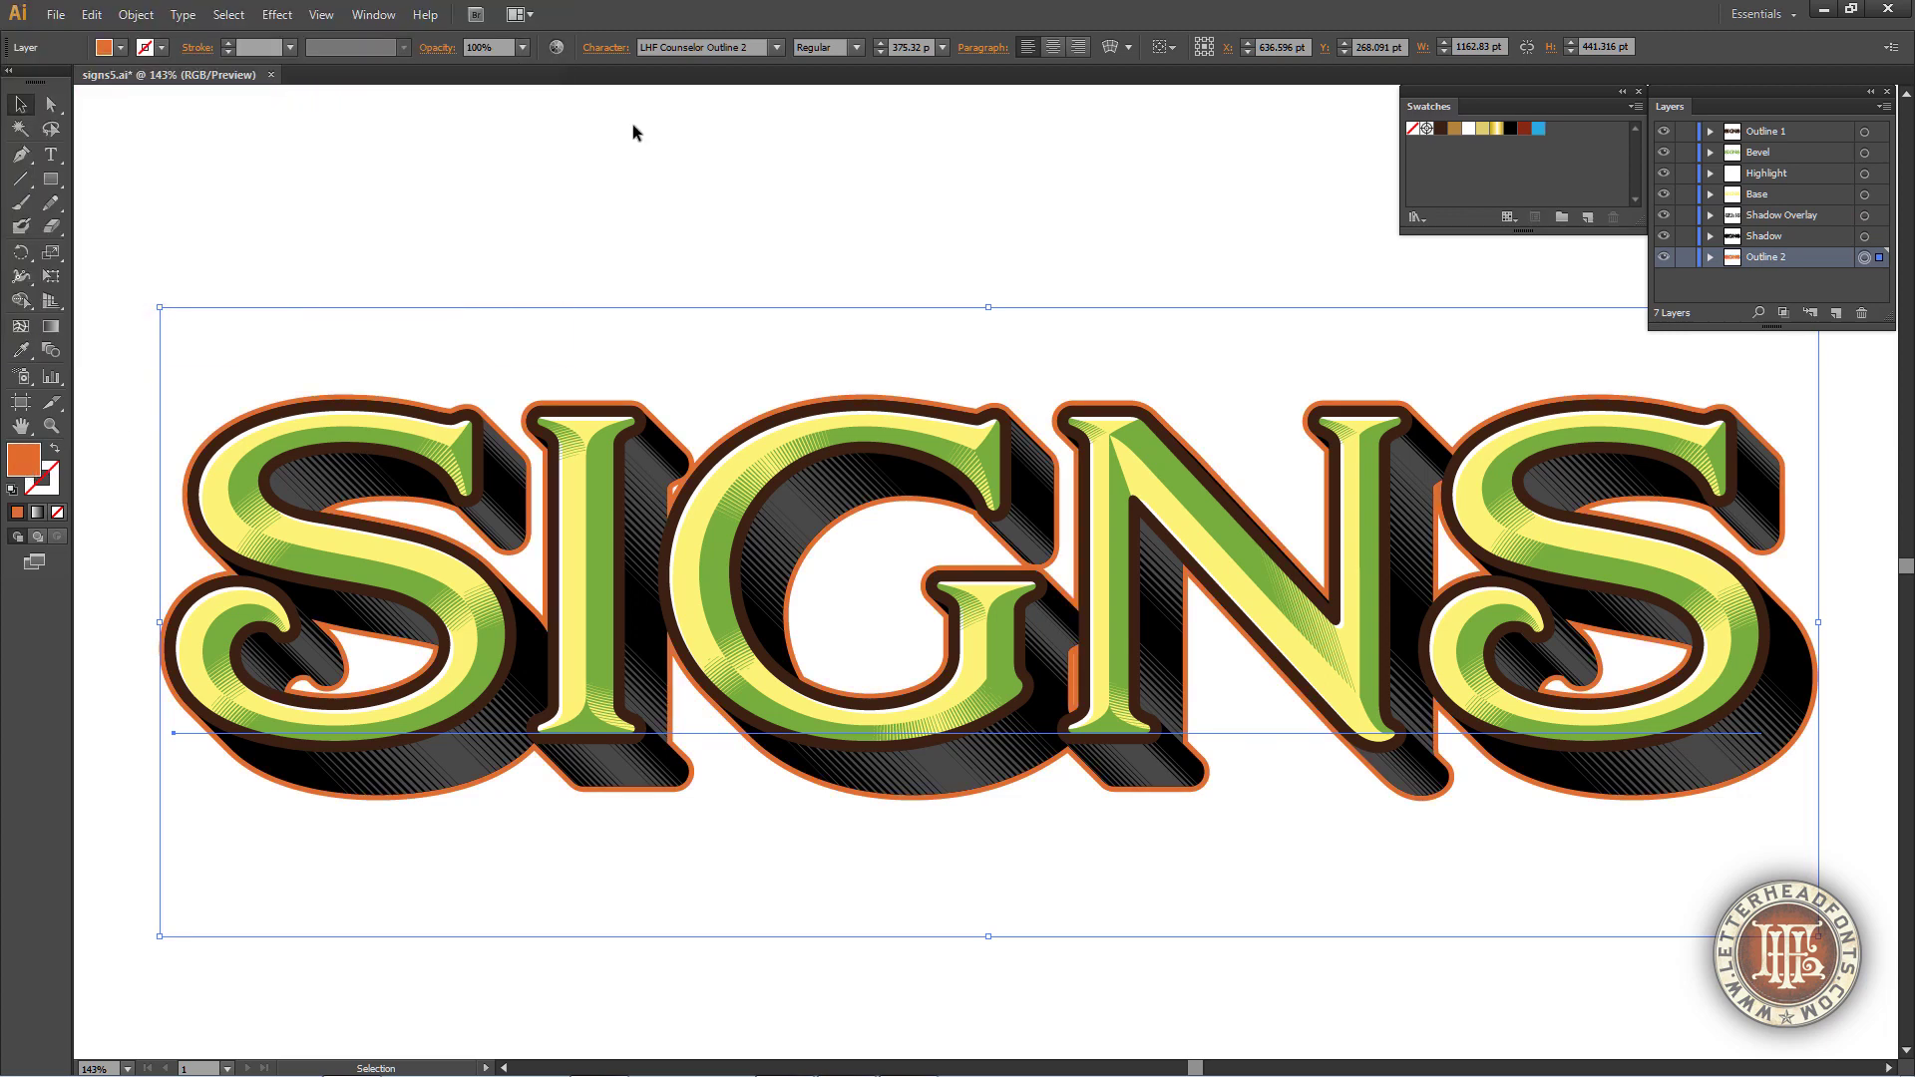
click(632, 124)
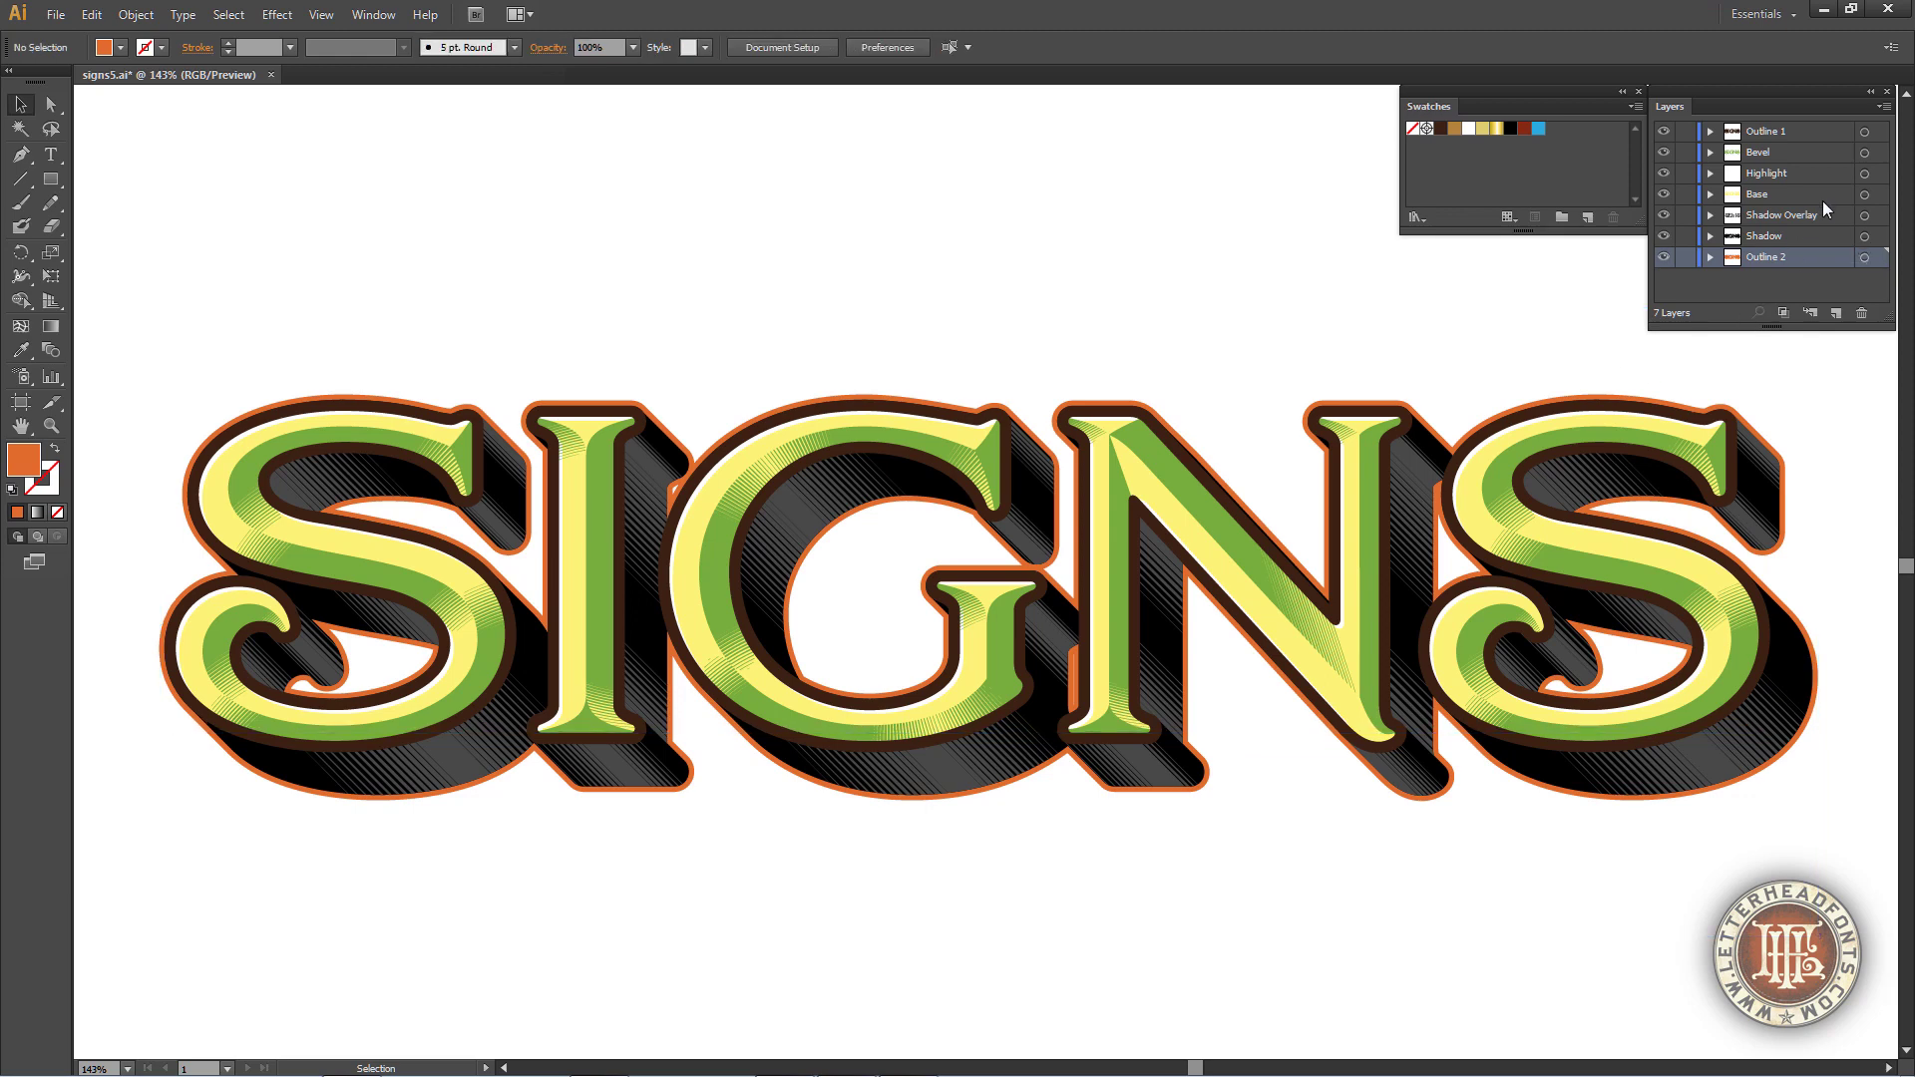
Change the Outline 1 layer's text fill to a dark maroon red and deselect it
click(1864, 131)
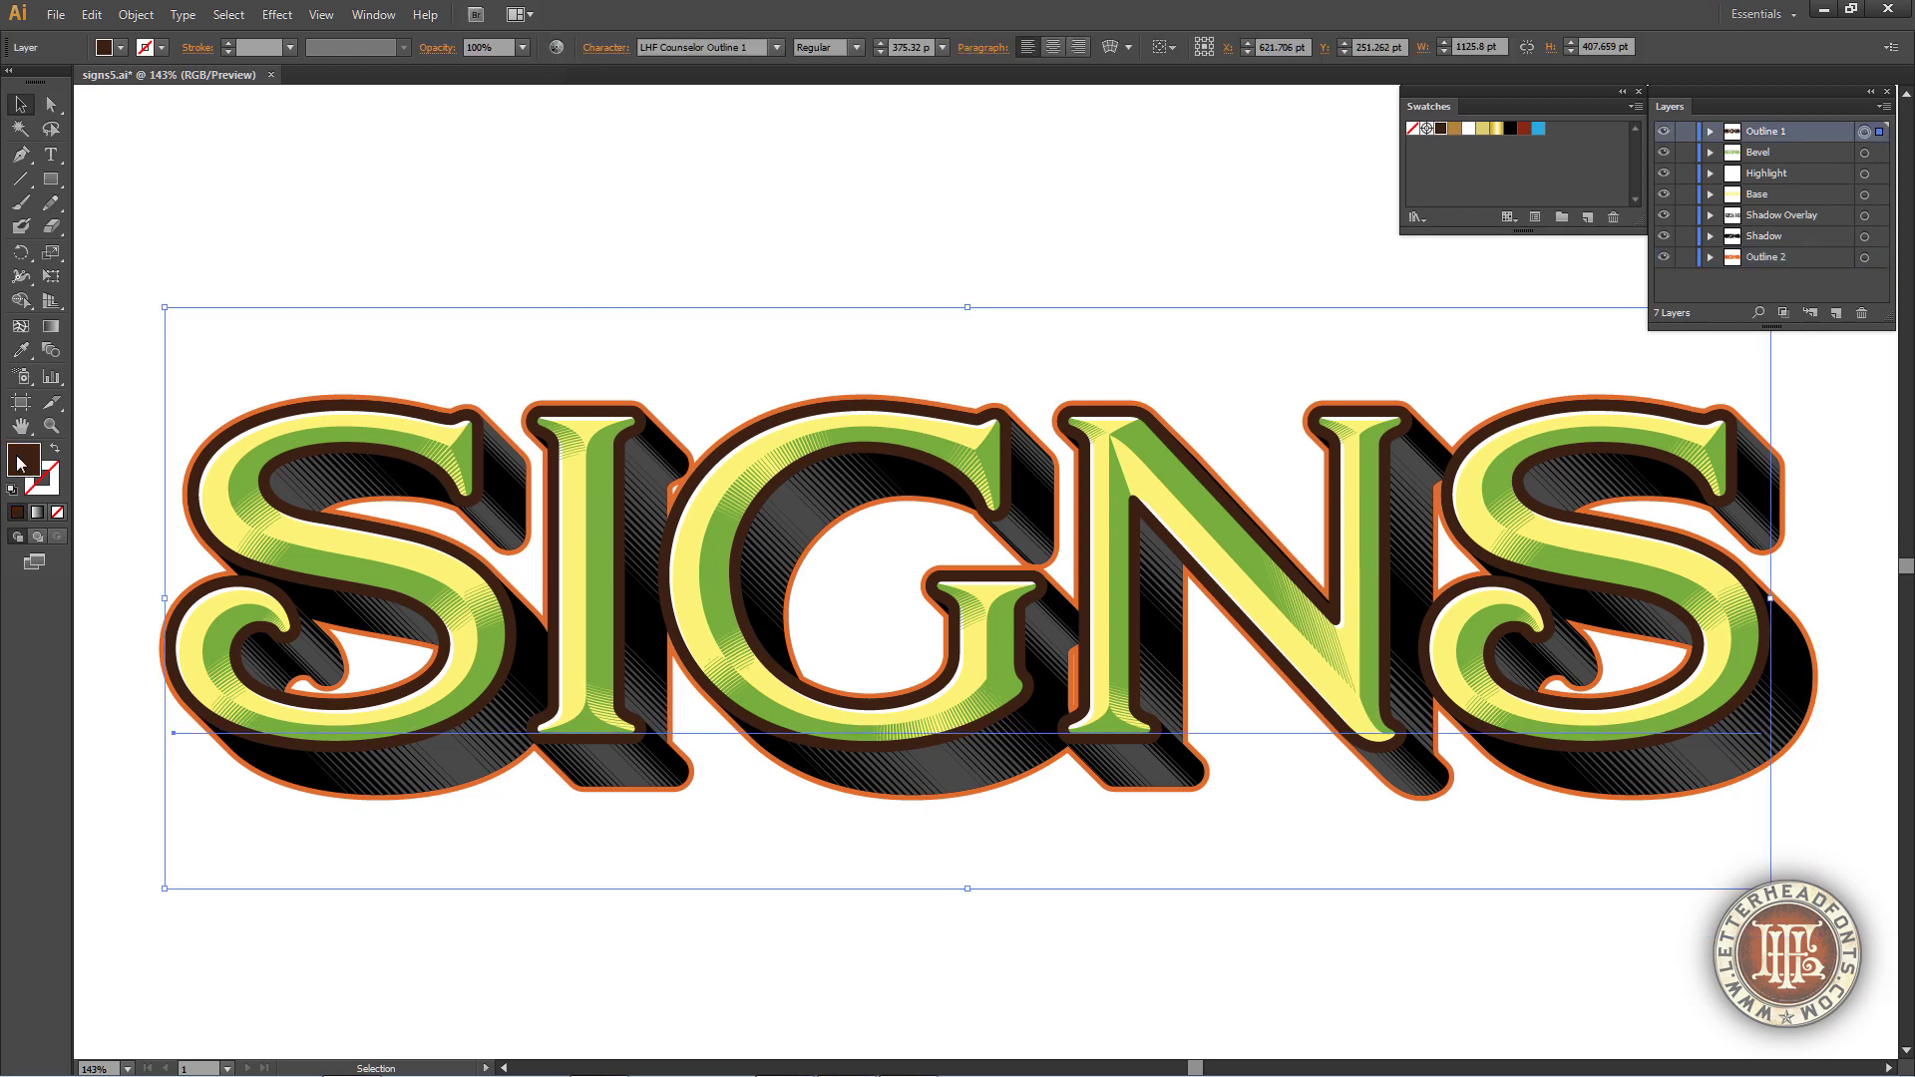
double_click(22, 460)
drag(319, 312, 319, 315)
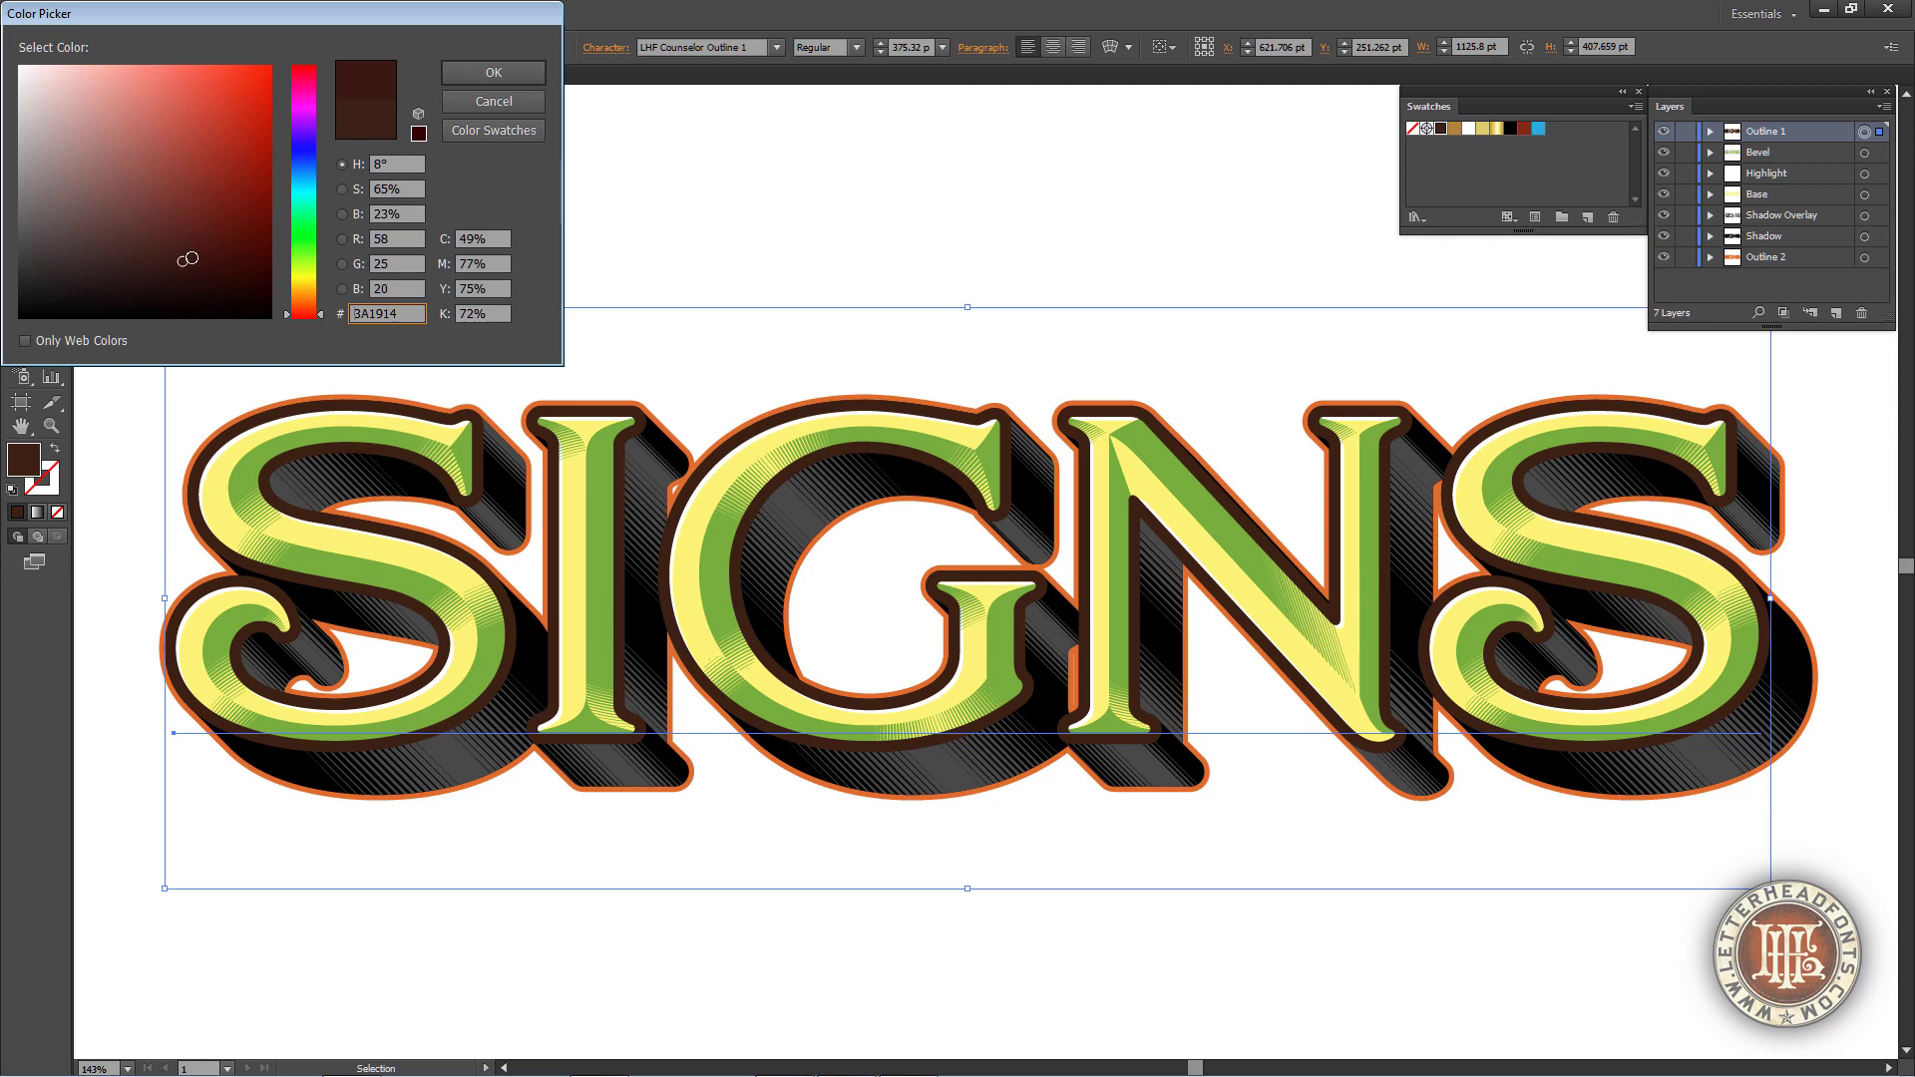
drag(182, 262, 221, 248)
click(469, 75)
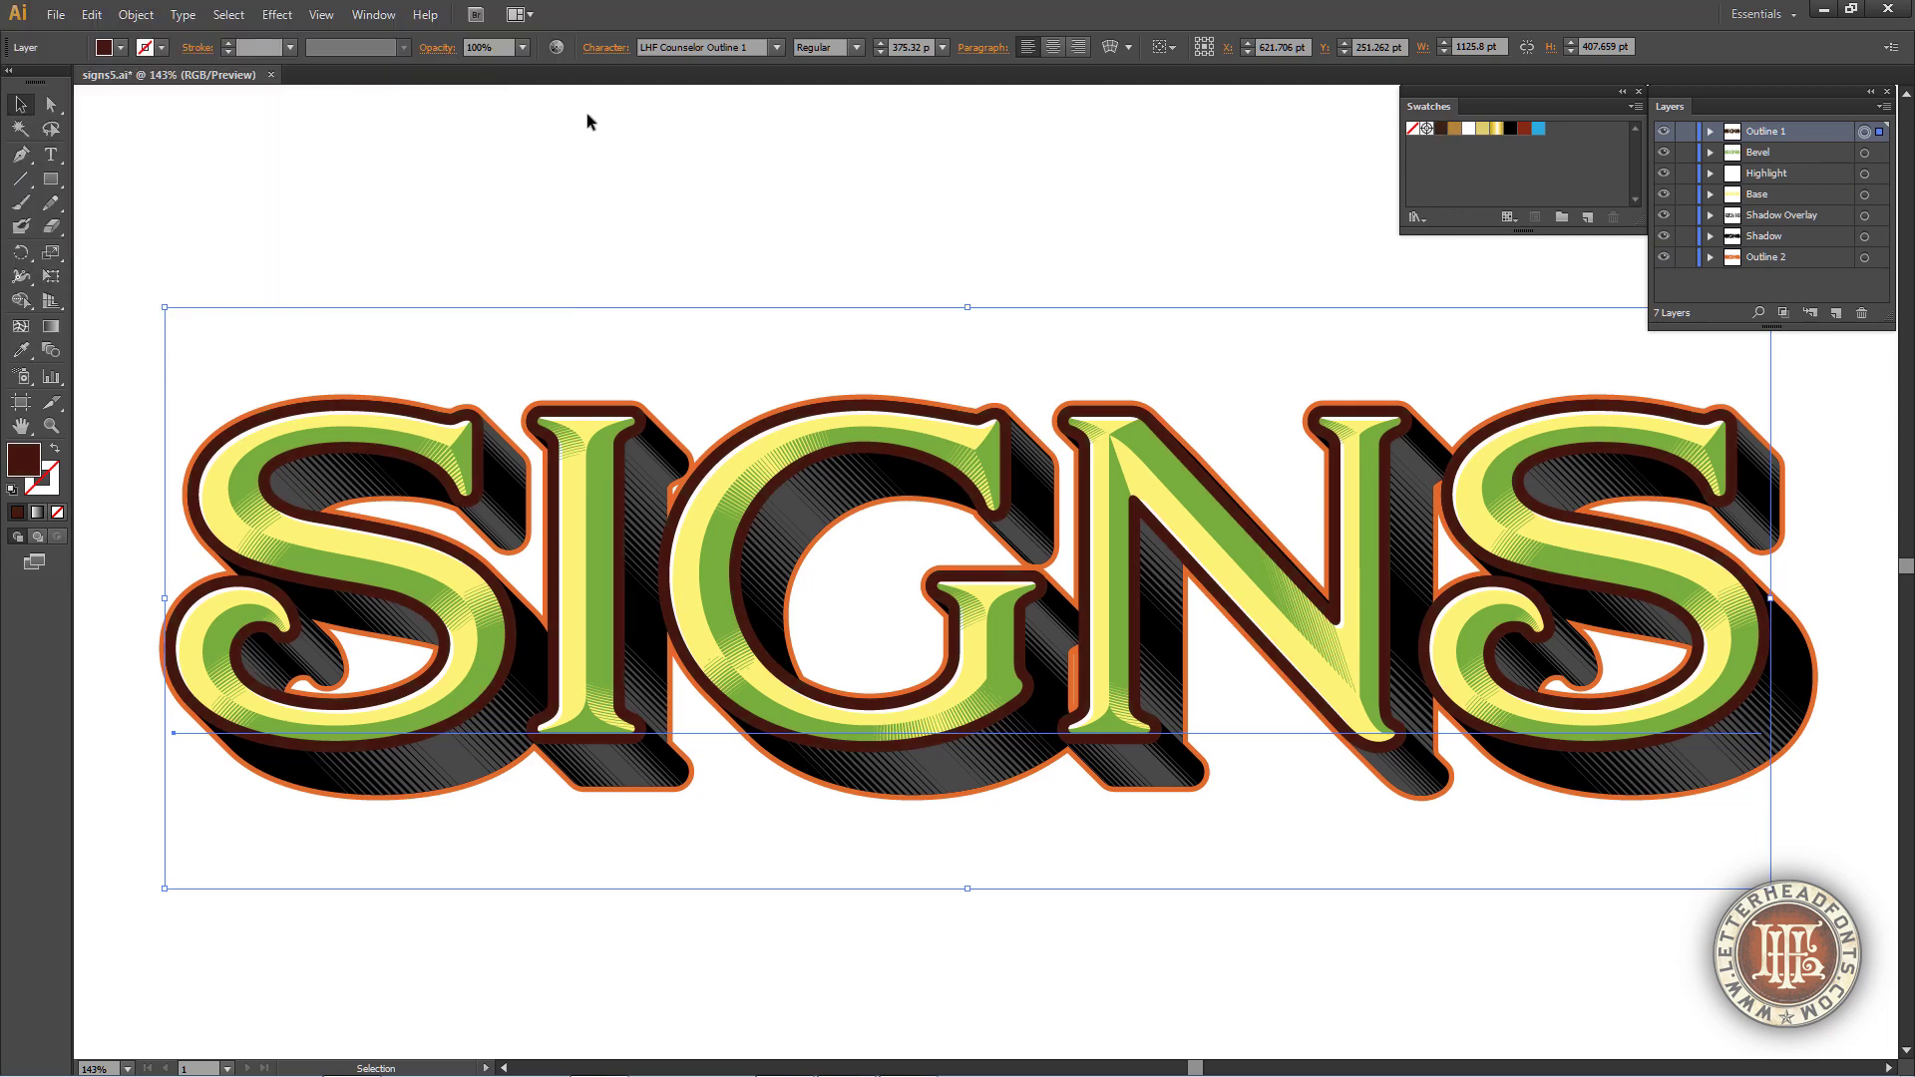
click(587, 112)
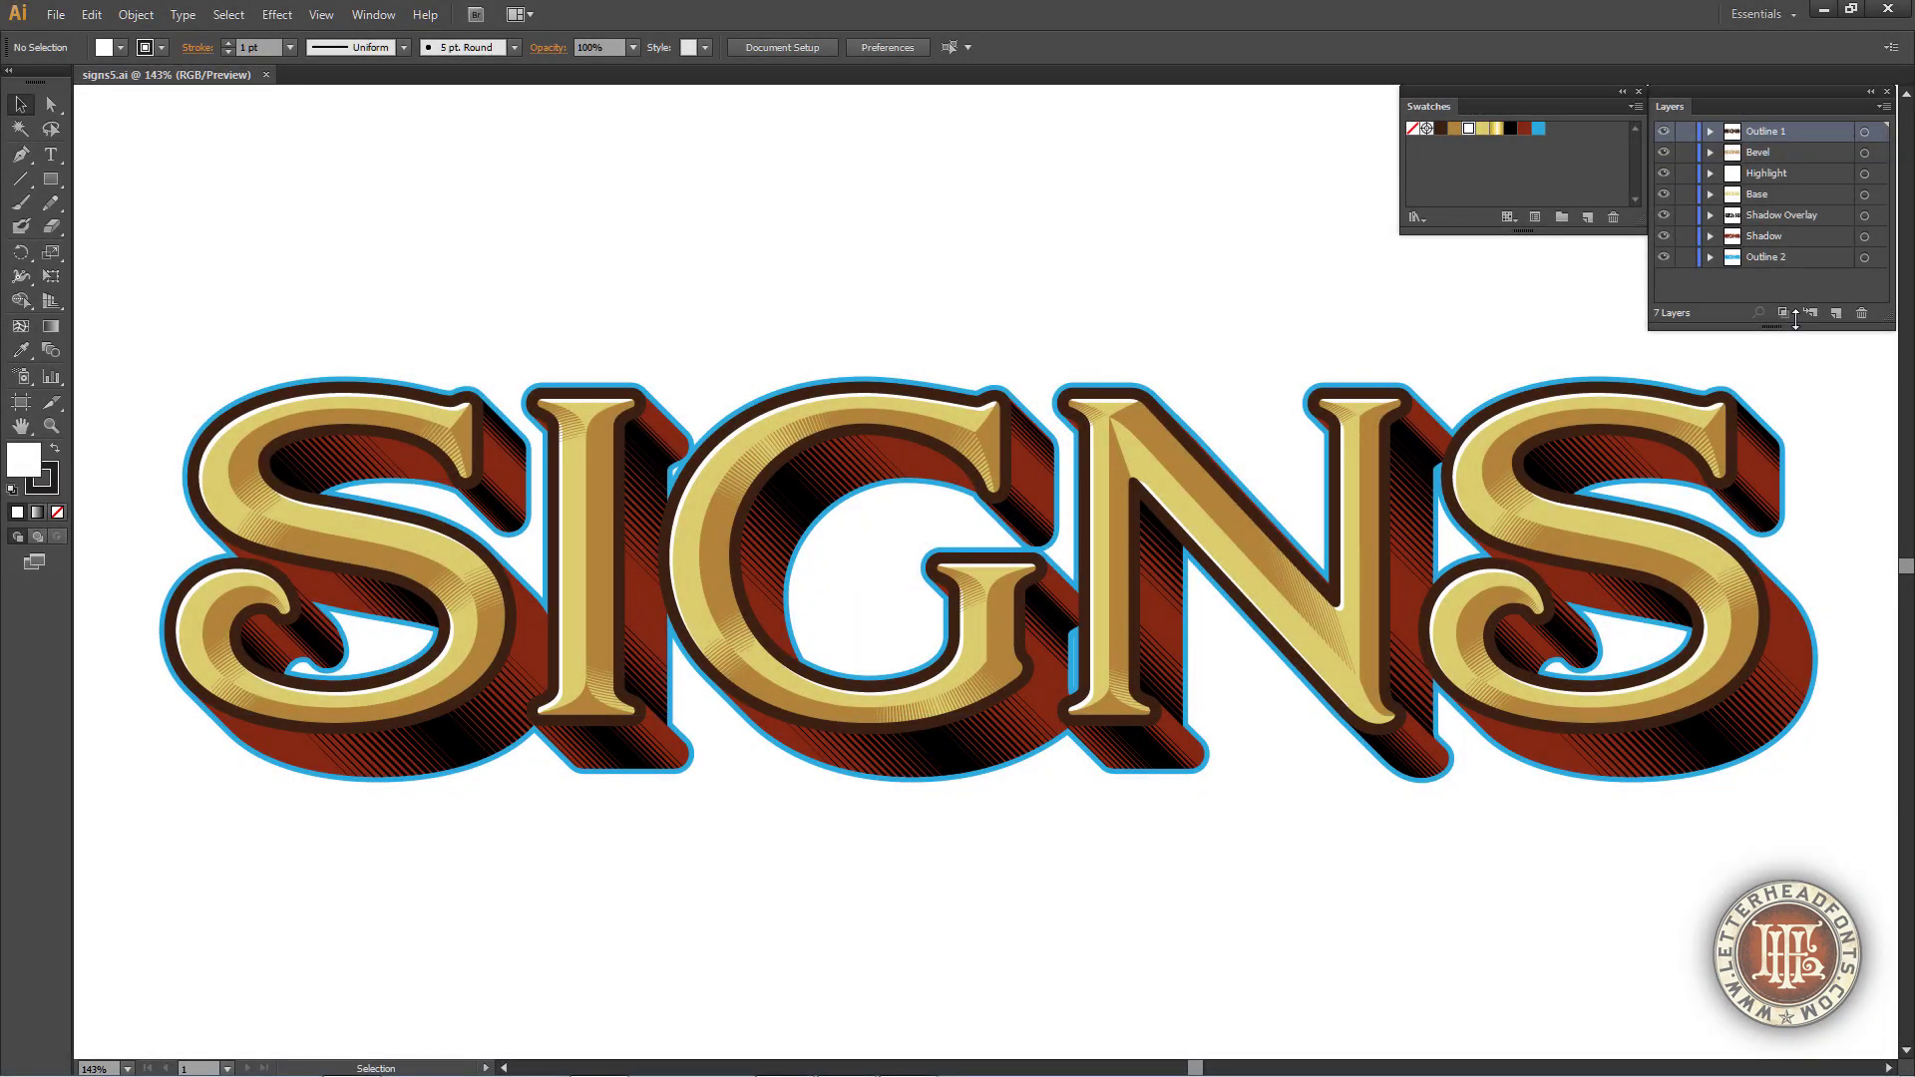
Hide the Outline 1, Bevel and Highlight layers to expose the Base lettering
click(1662, 131)
click(1663, 151)
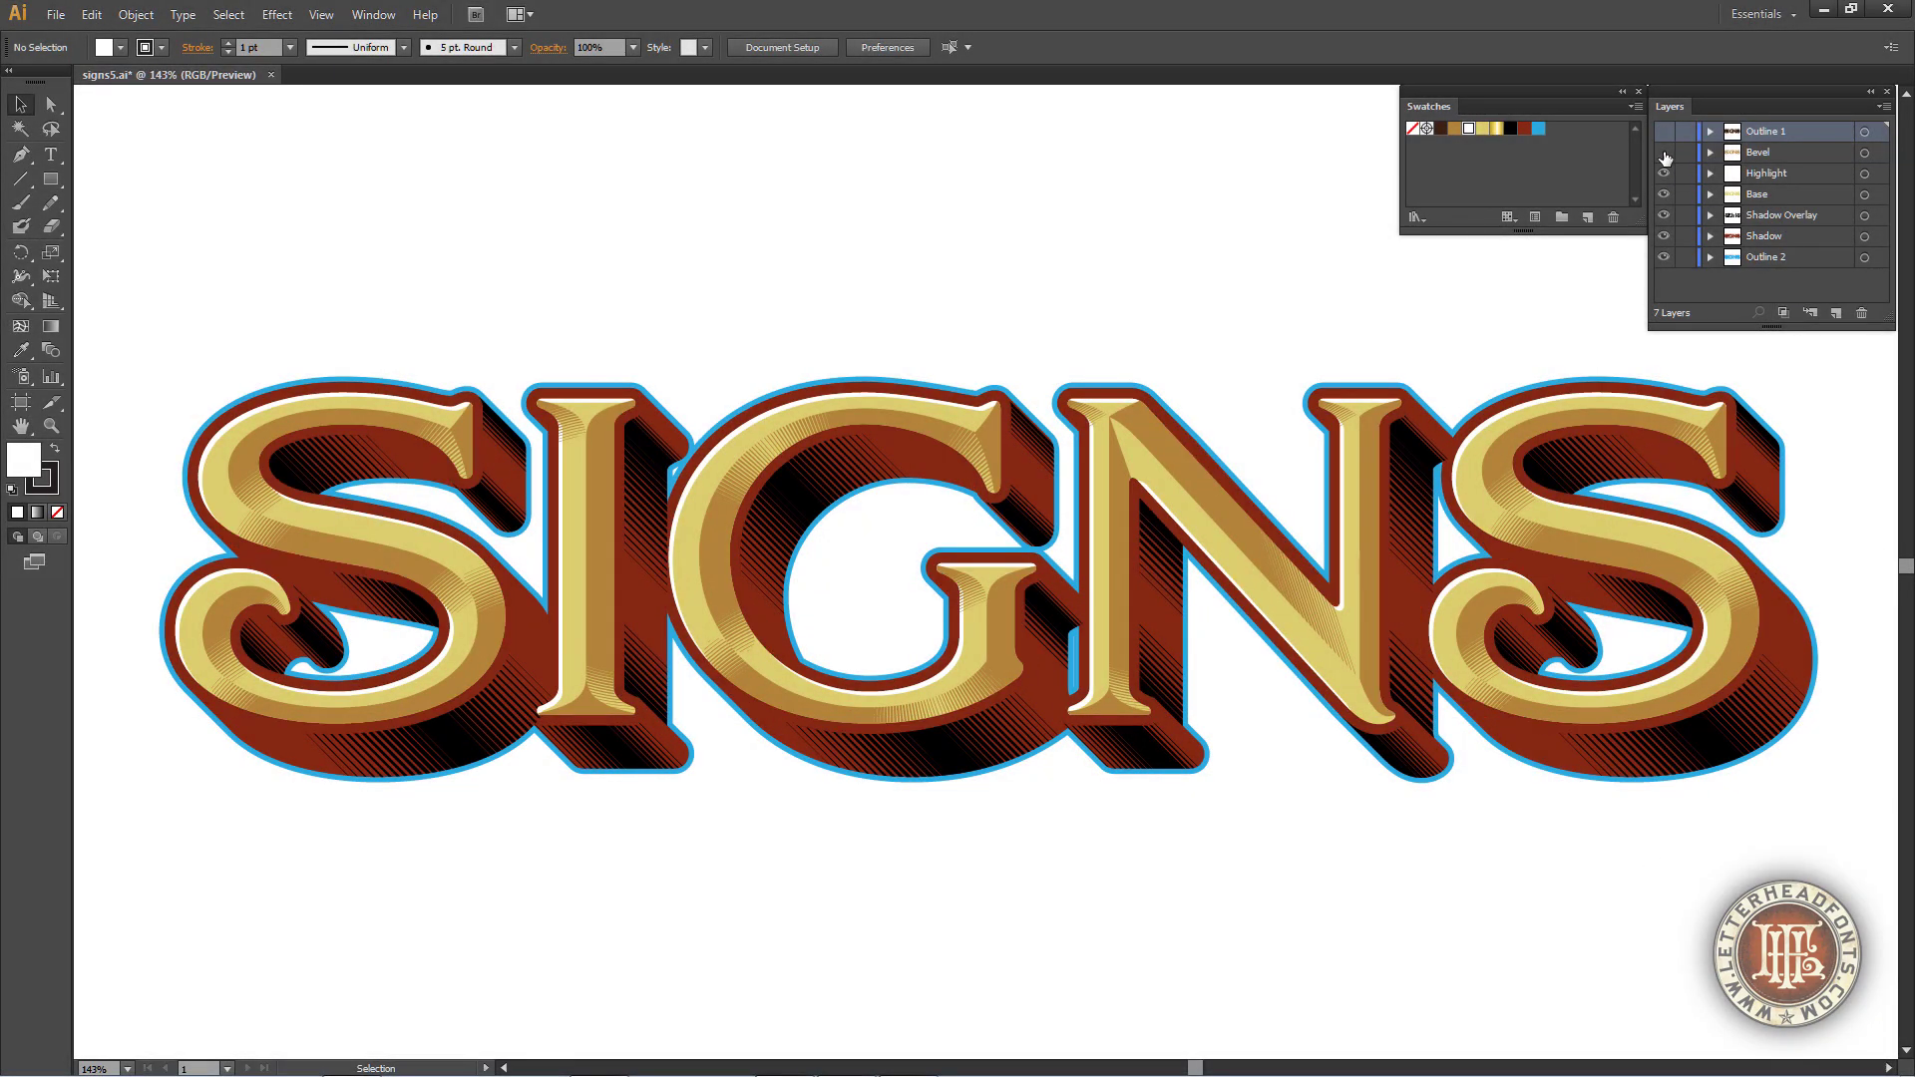
click(1662, 172)
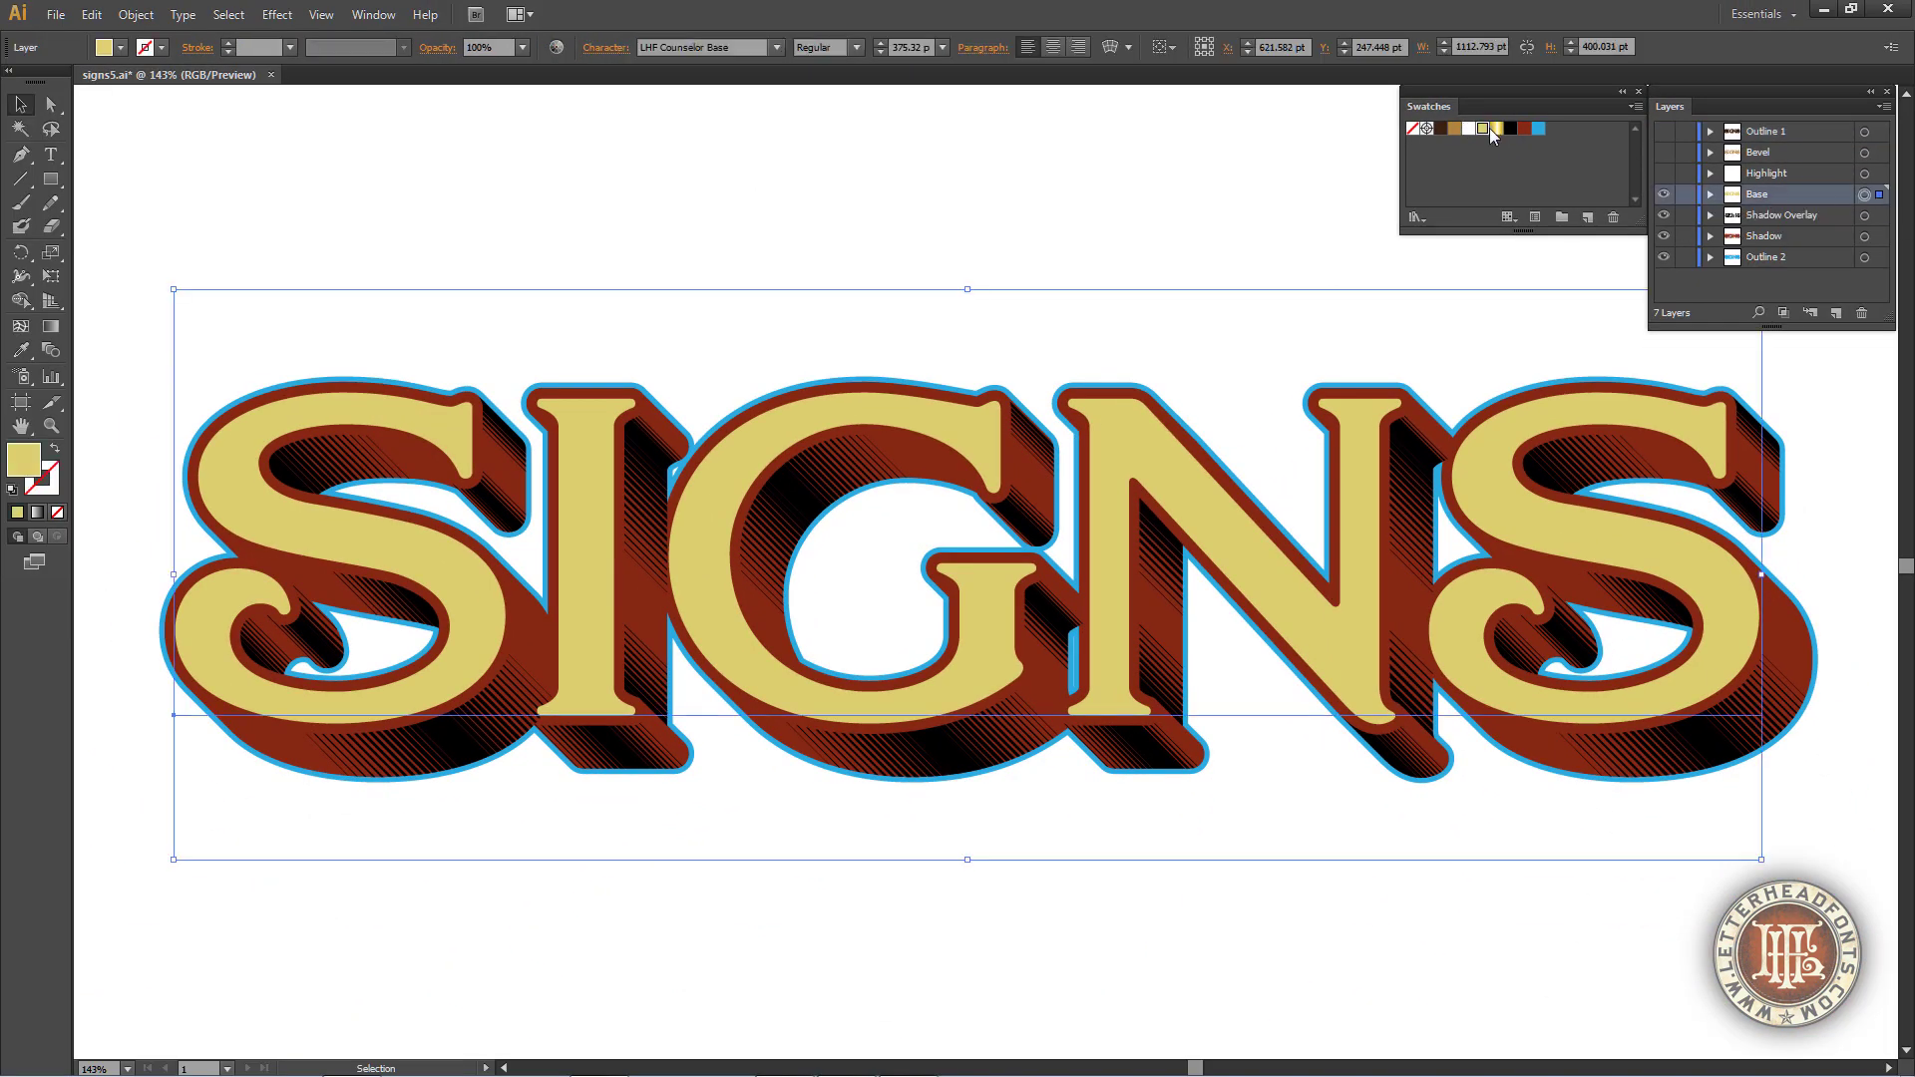
Convert the Base layer's text to outlines and fill it with the gold gradient swatch
click(1499, 129)
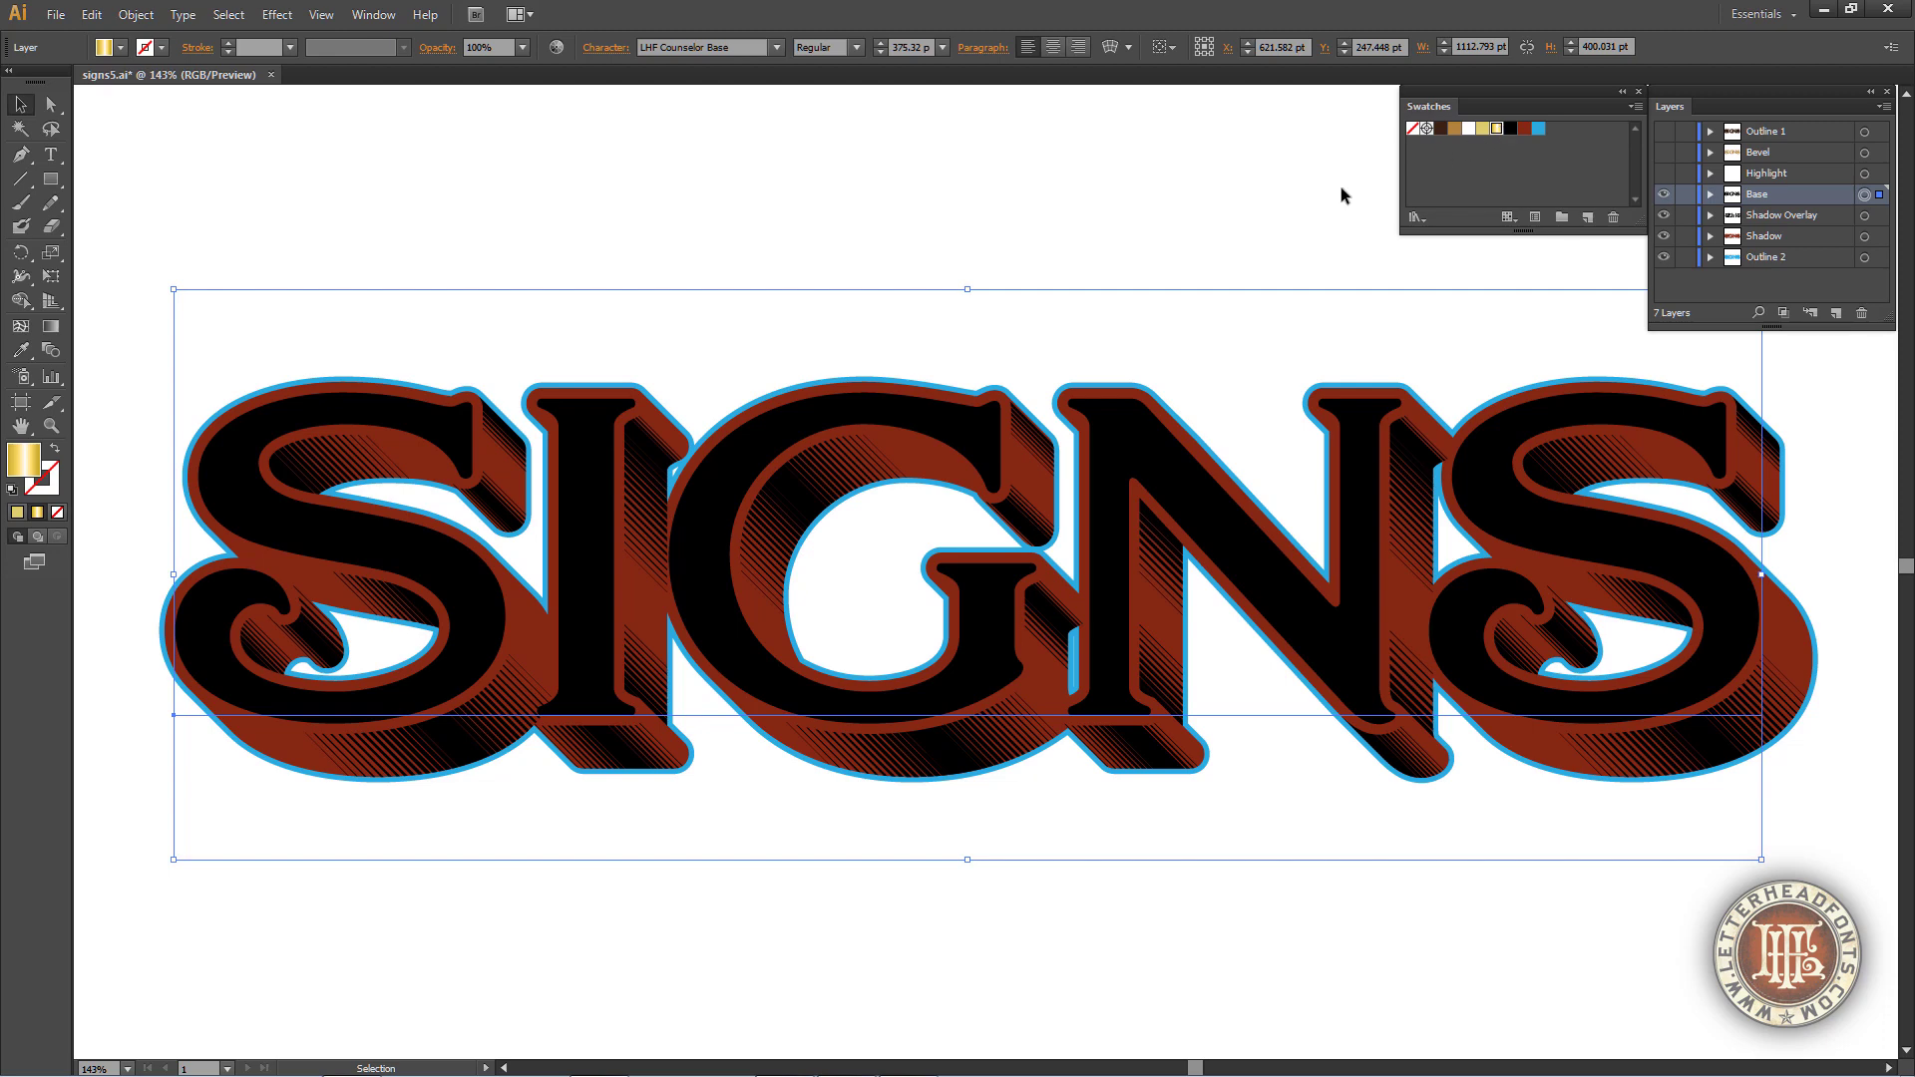
click(182, 15)
click(211, 238)
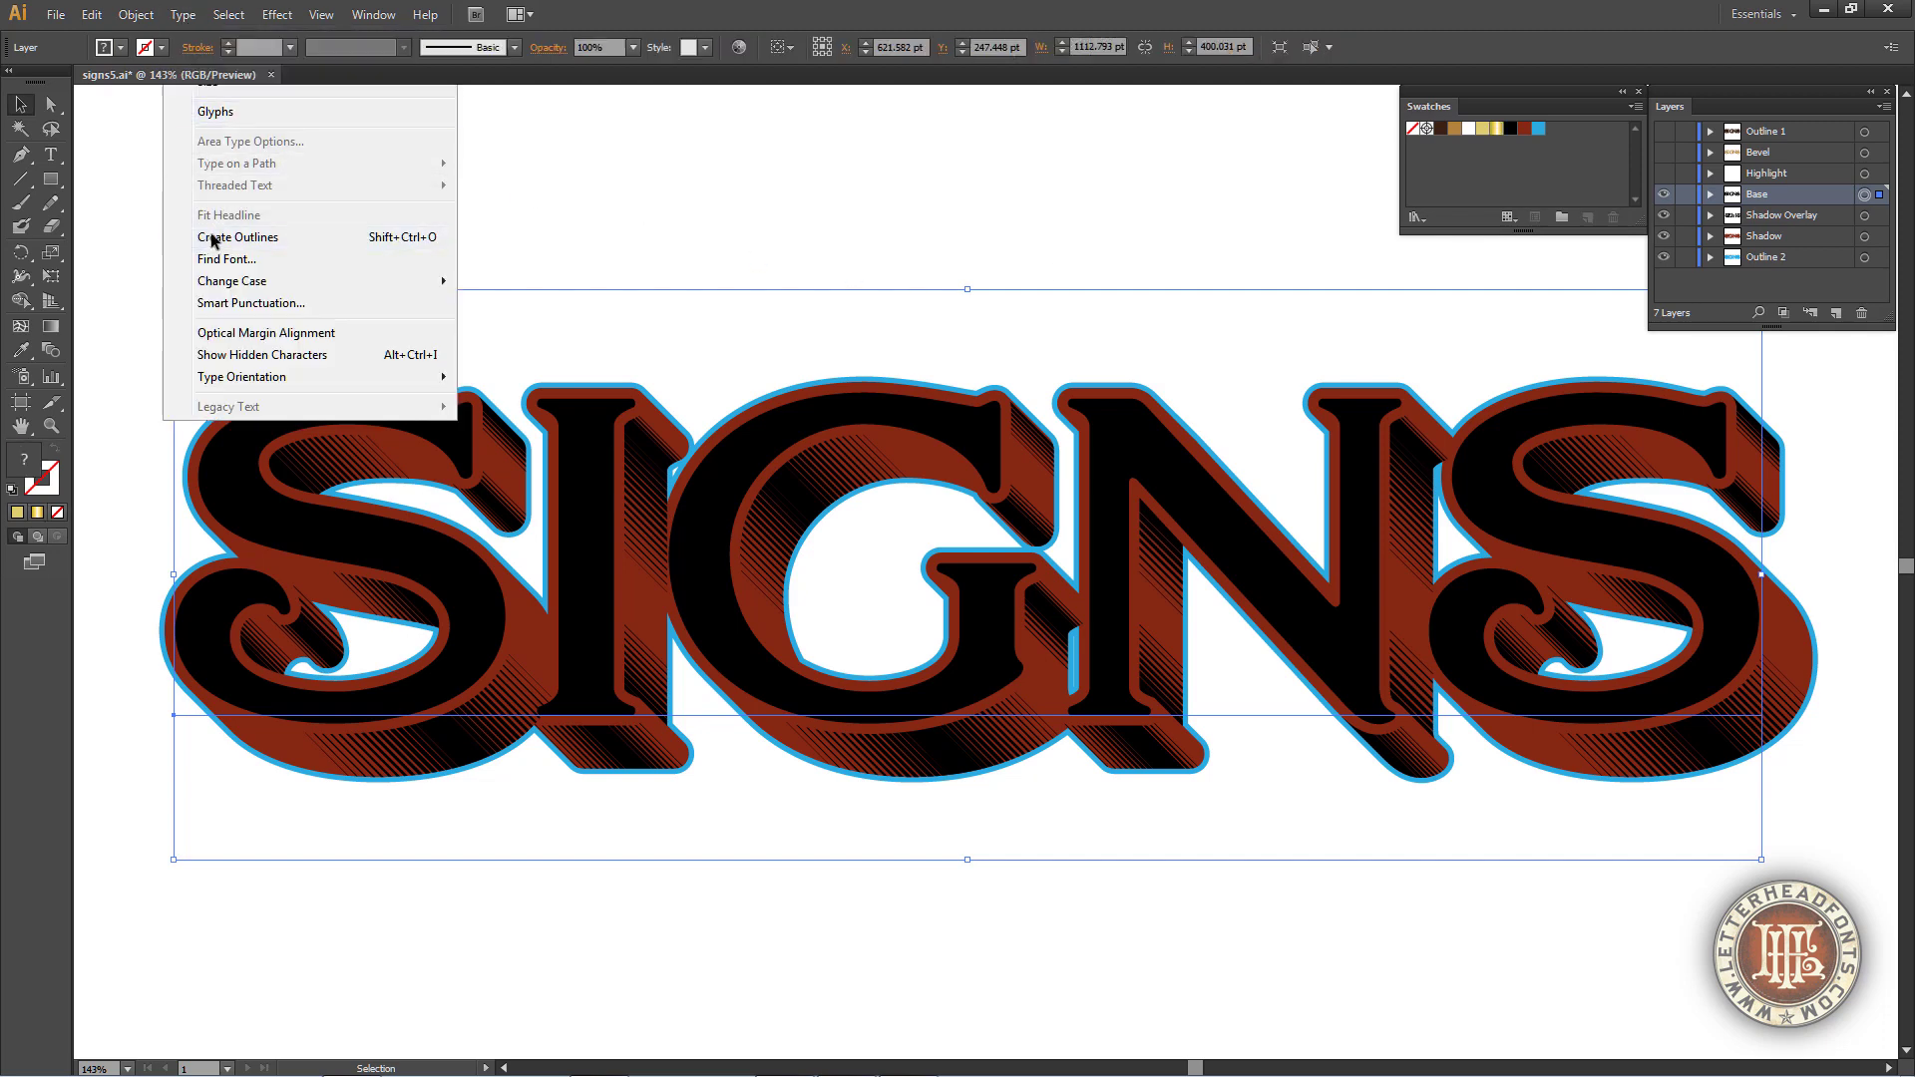
click(1497, 128)
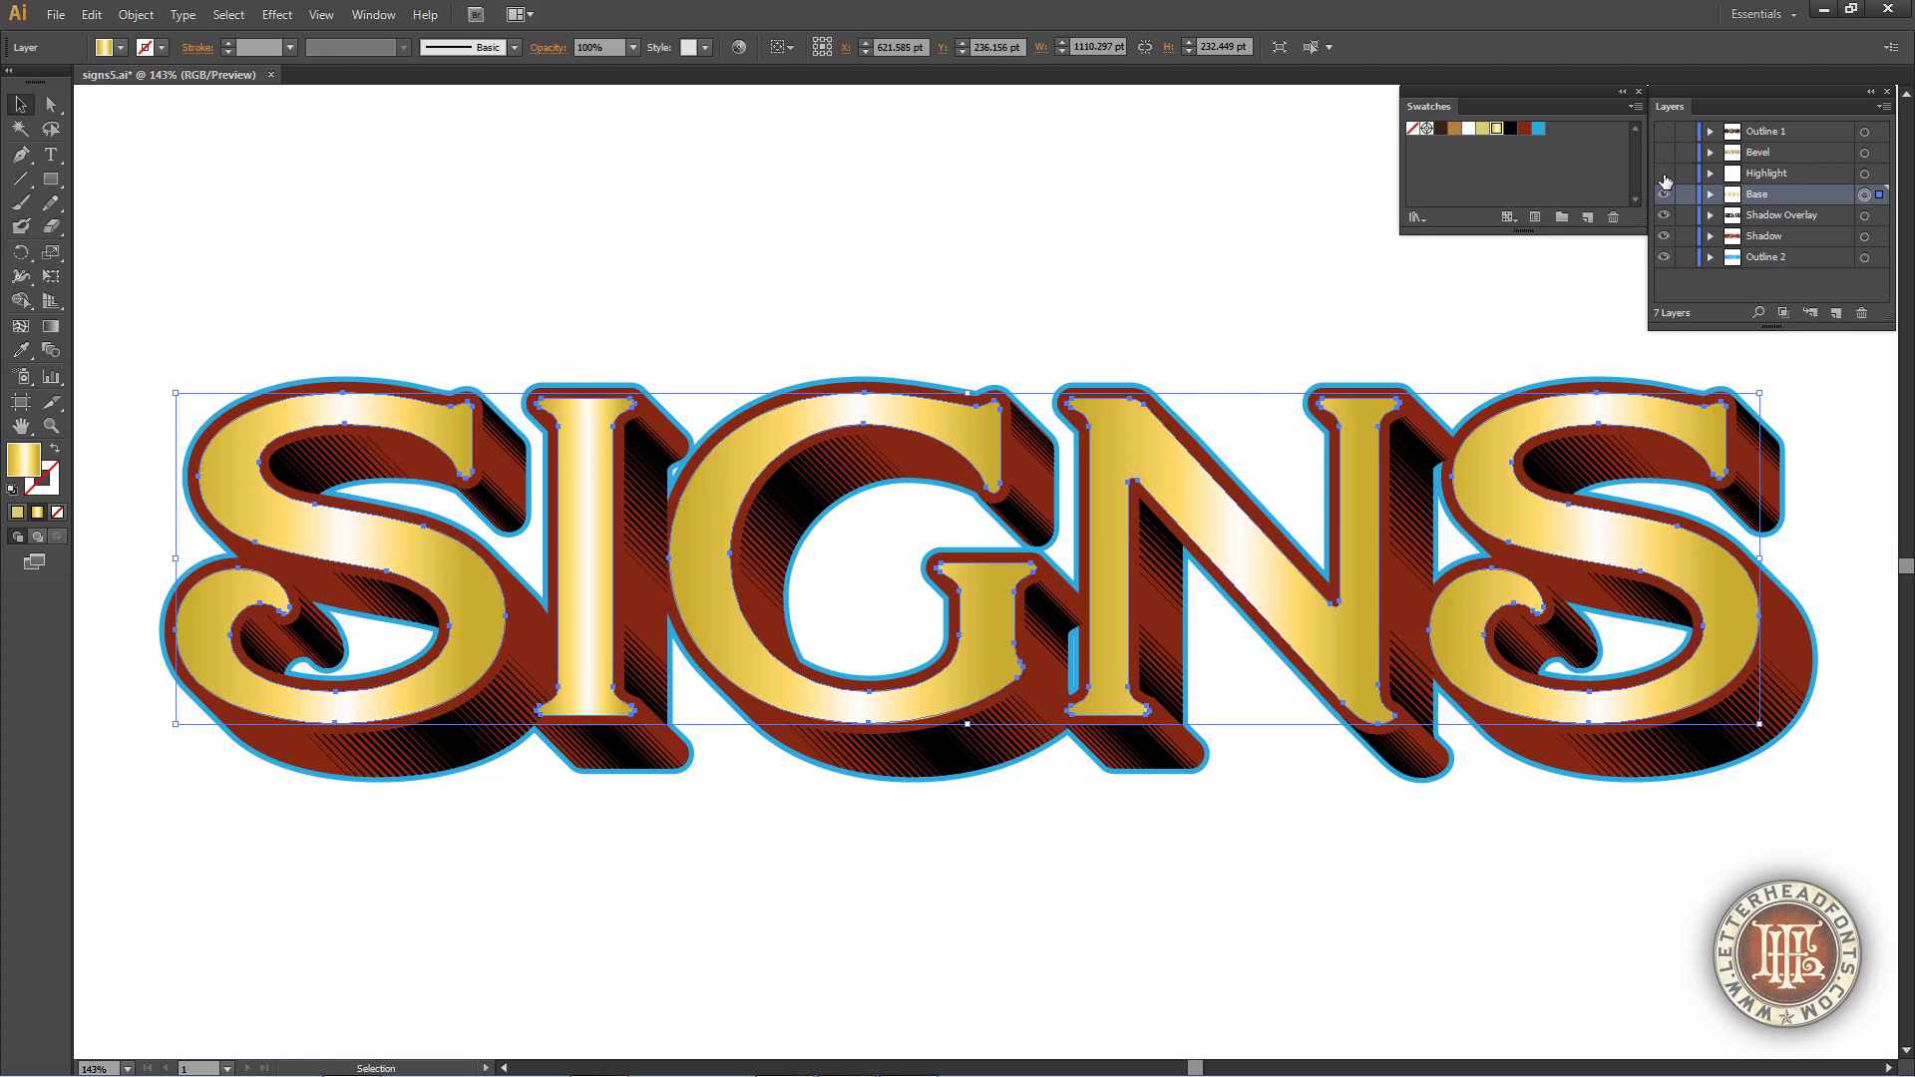
Show the Highlight, Bevel and Outline 1 layers again and deselect the Base lettering
click(1664, 172)
click(1664, 152)
click(1663, 130)
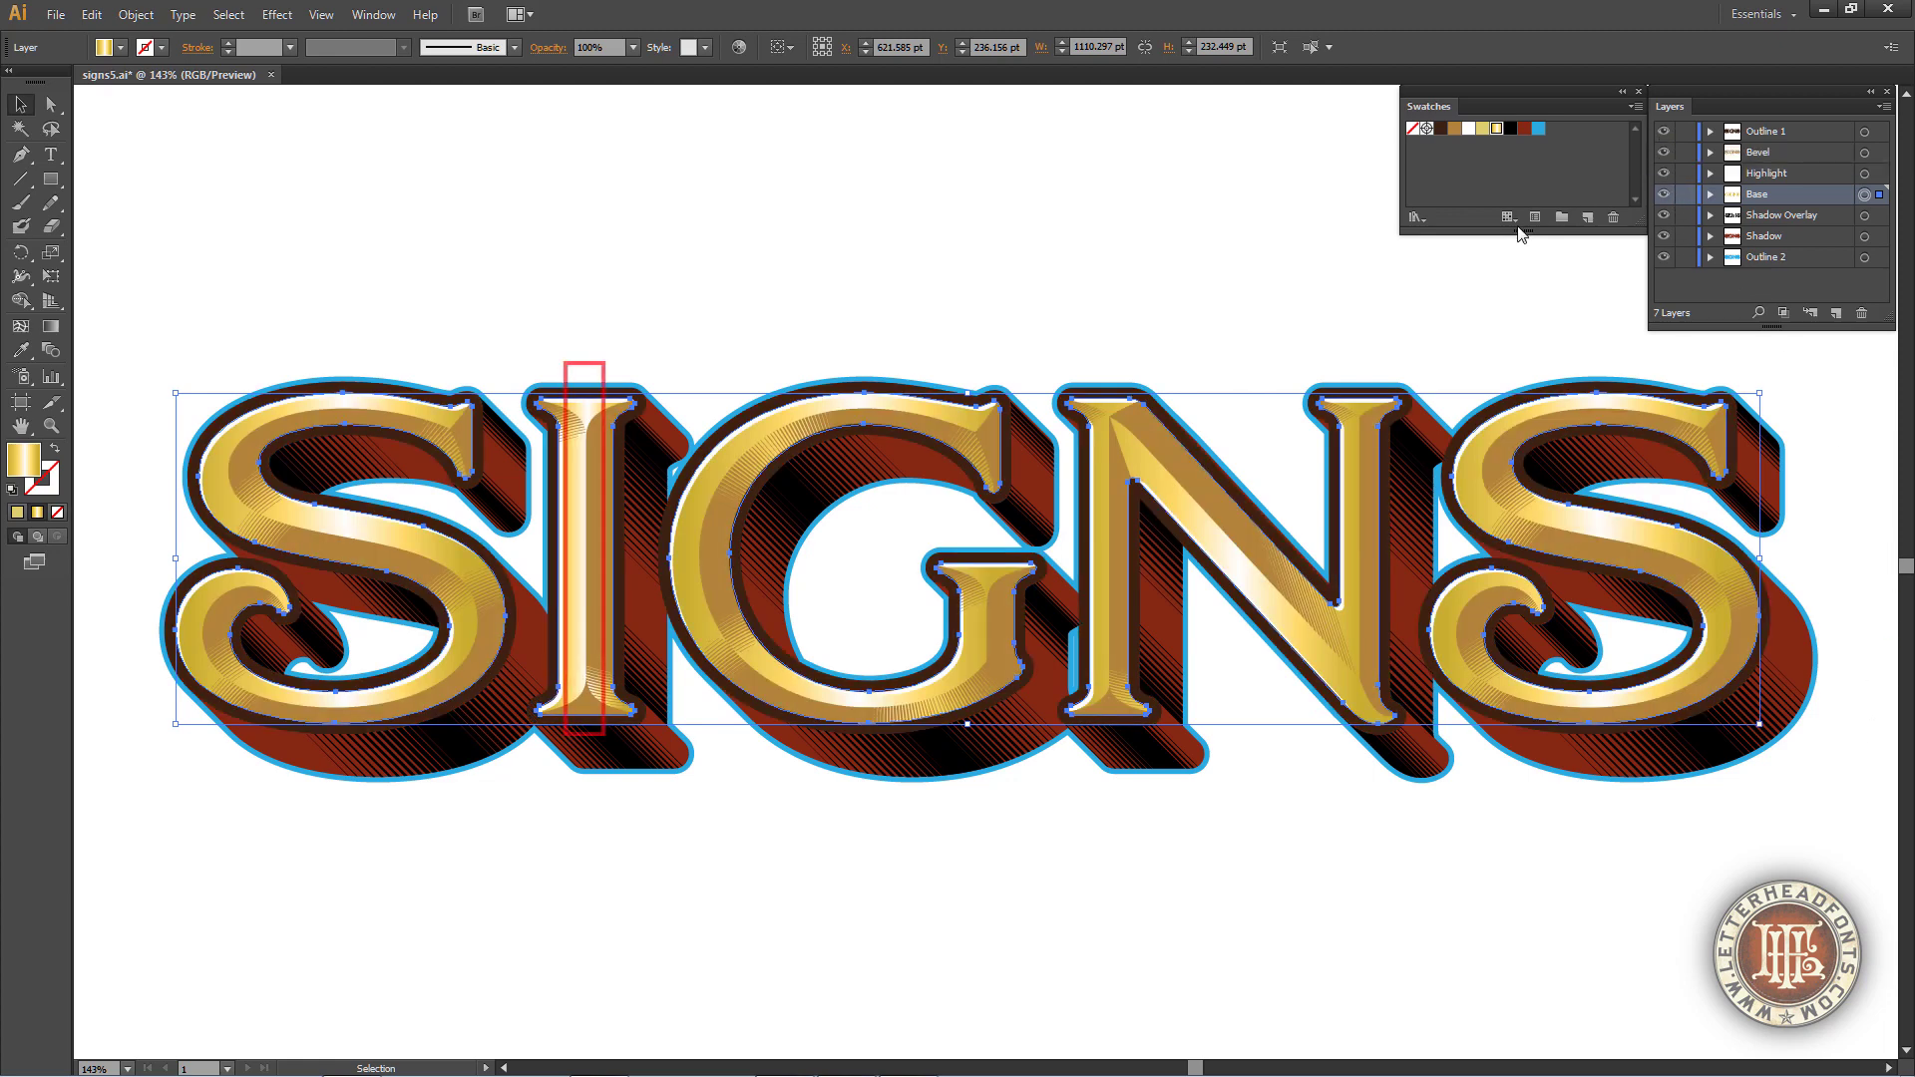
click(1124, 186)
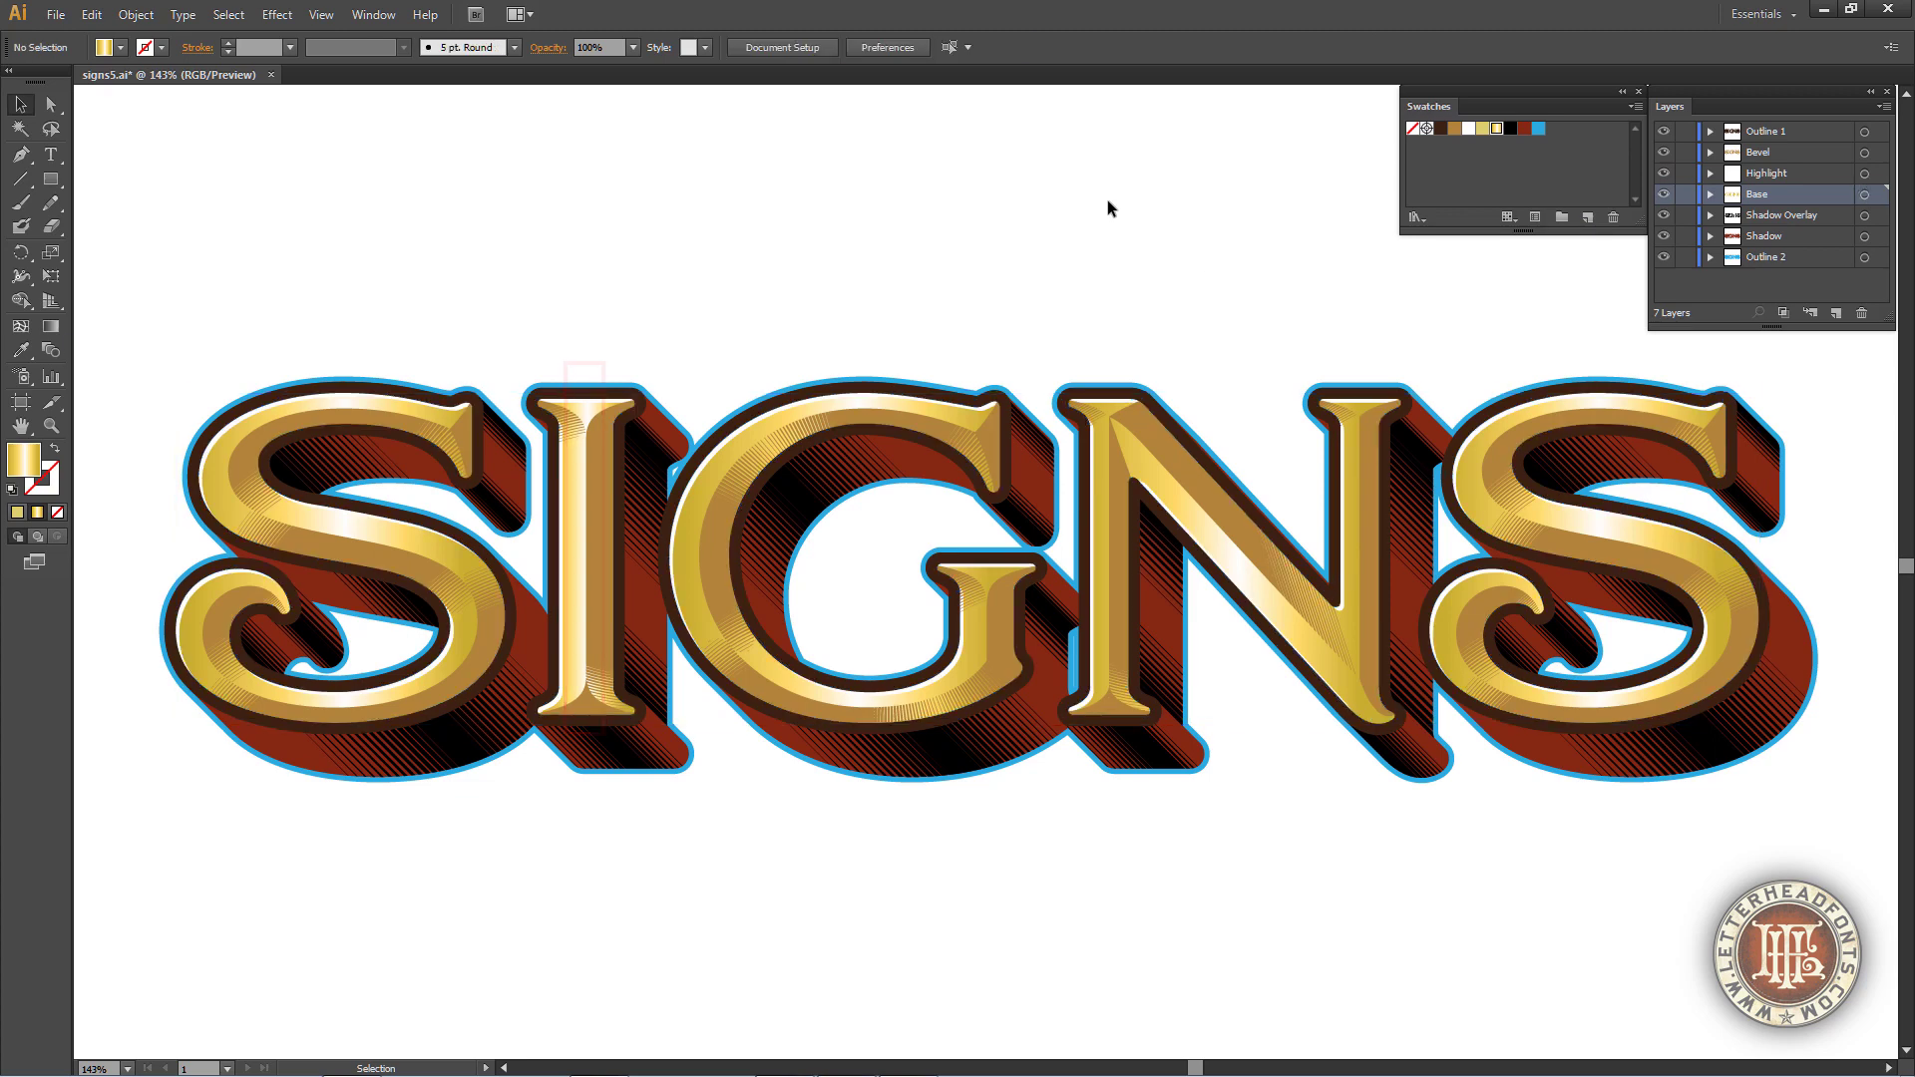
Set the Base lettering's linear gradient angle to 90° and deselect the artwork
click(1864, 194)
click(54, 329)
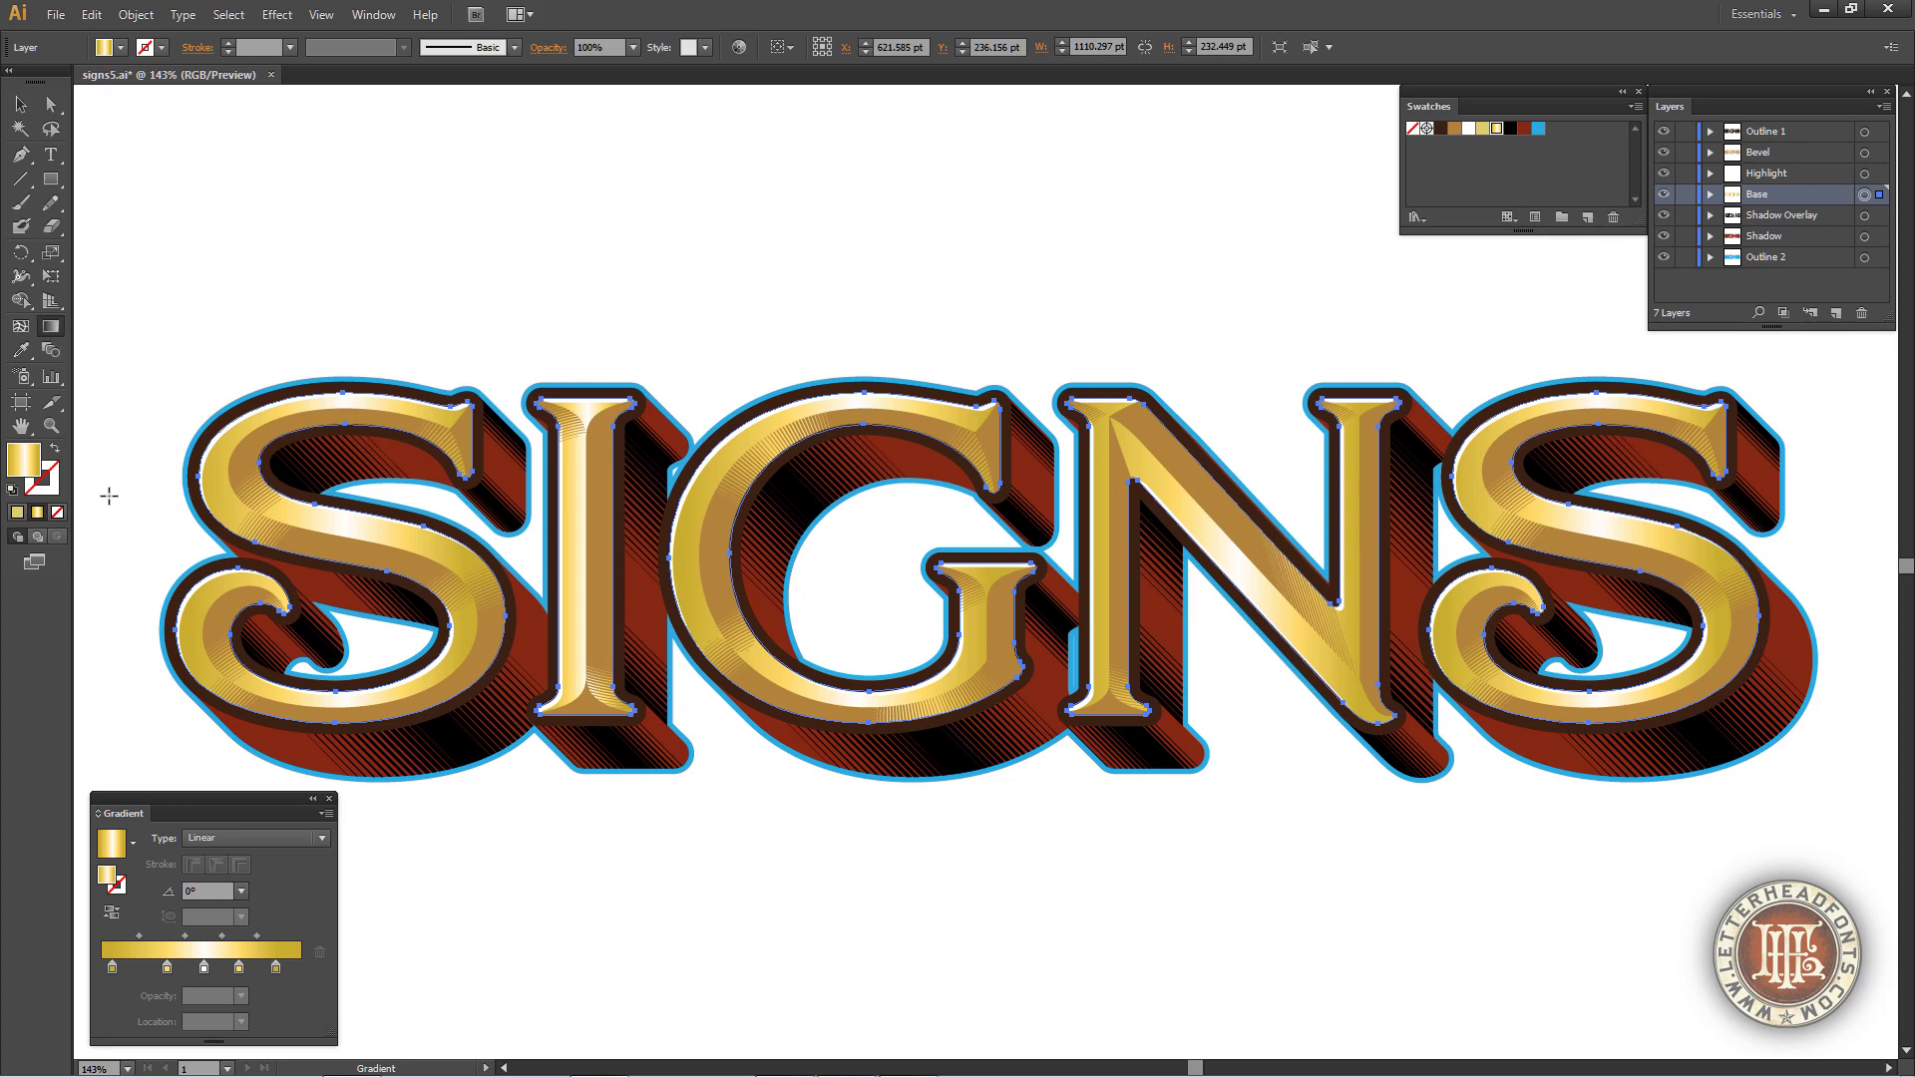
click(241, 891)
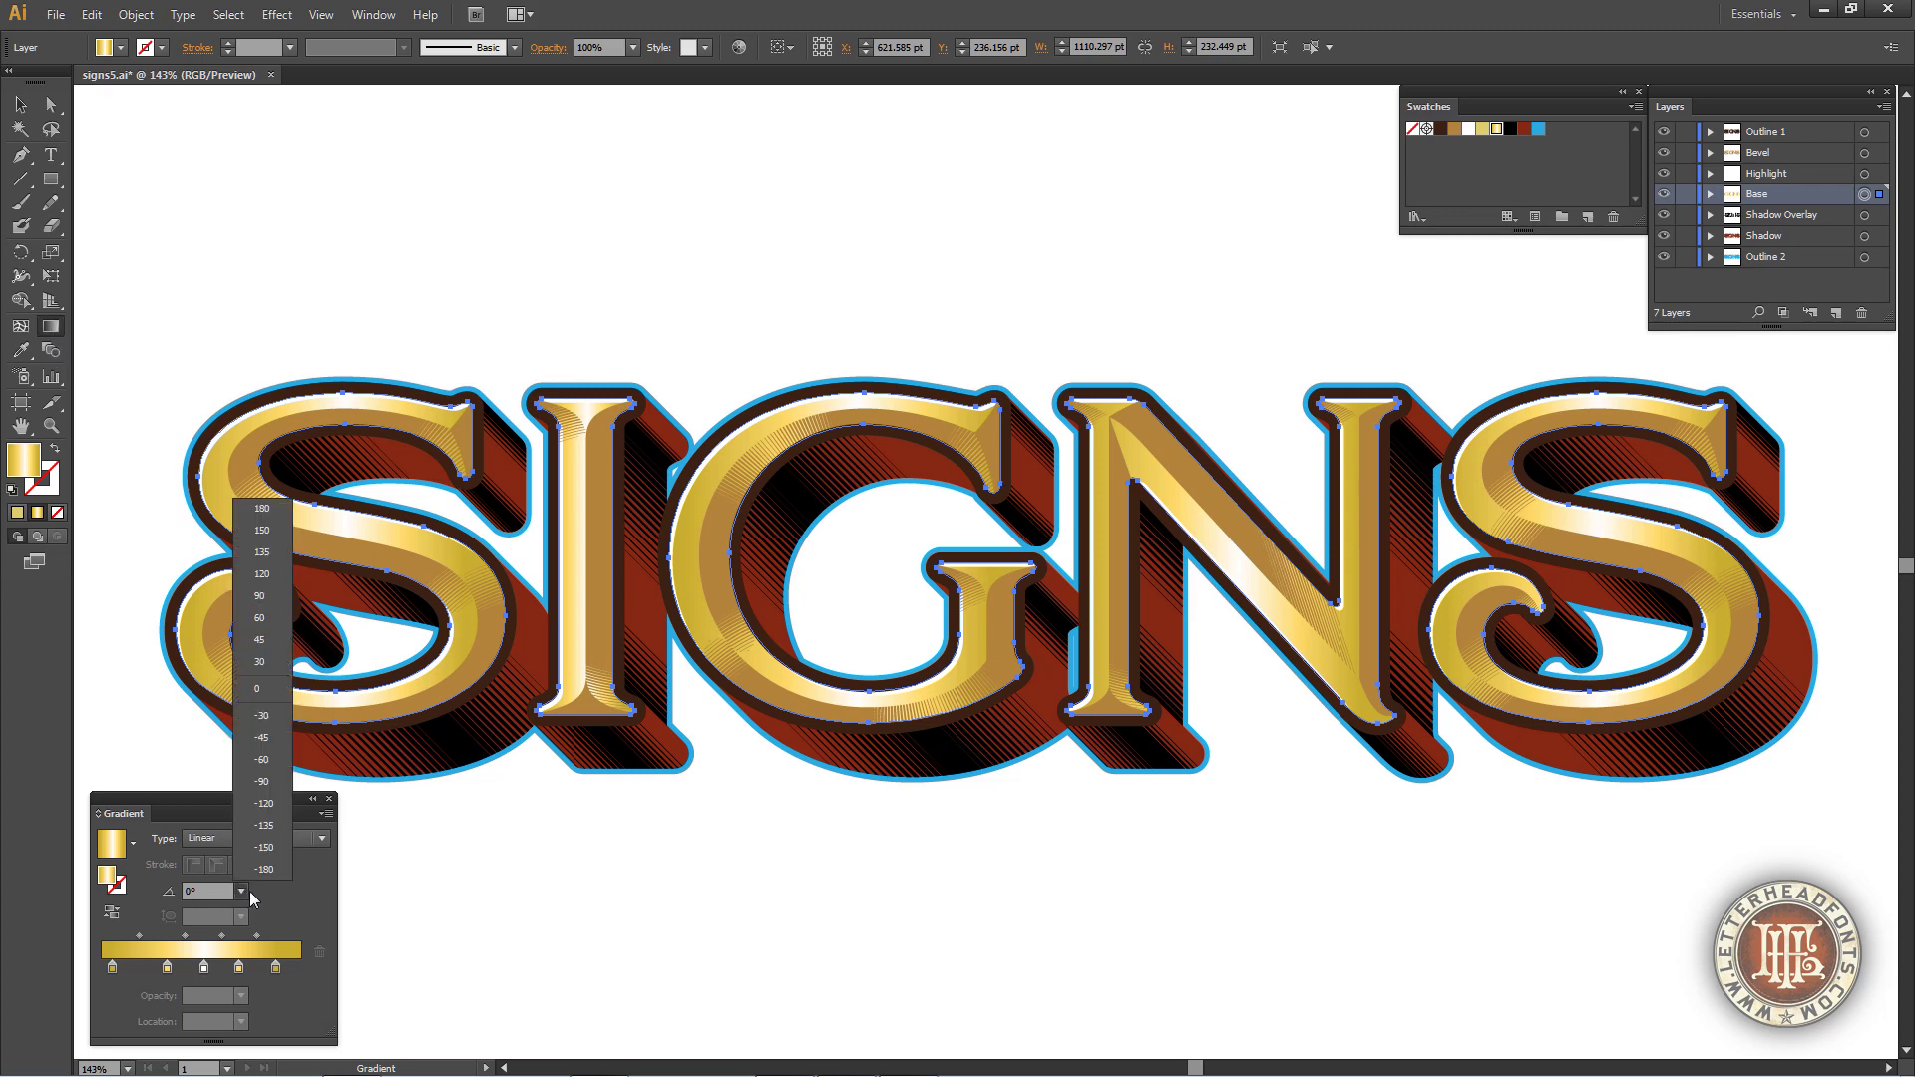
click(257, 599)
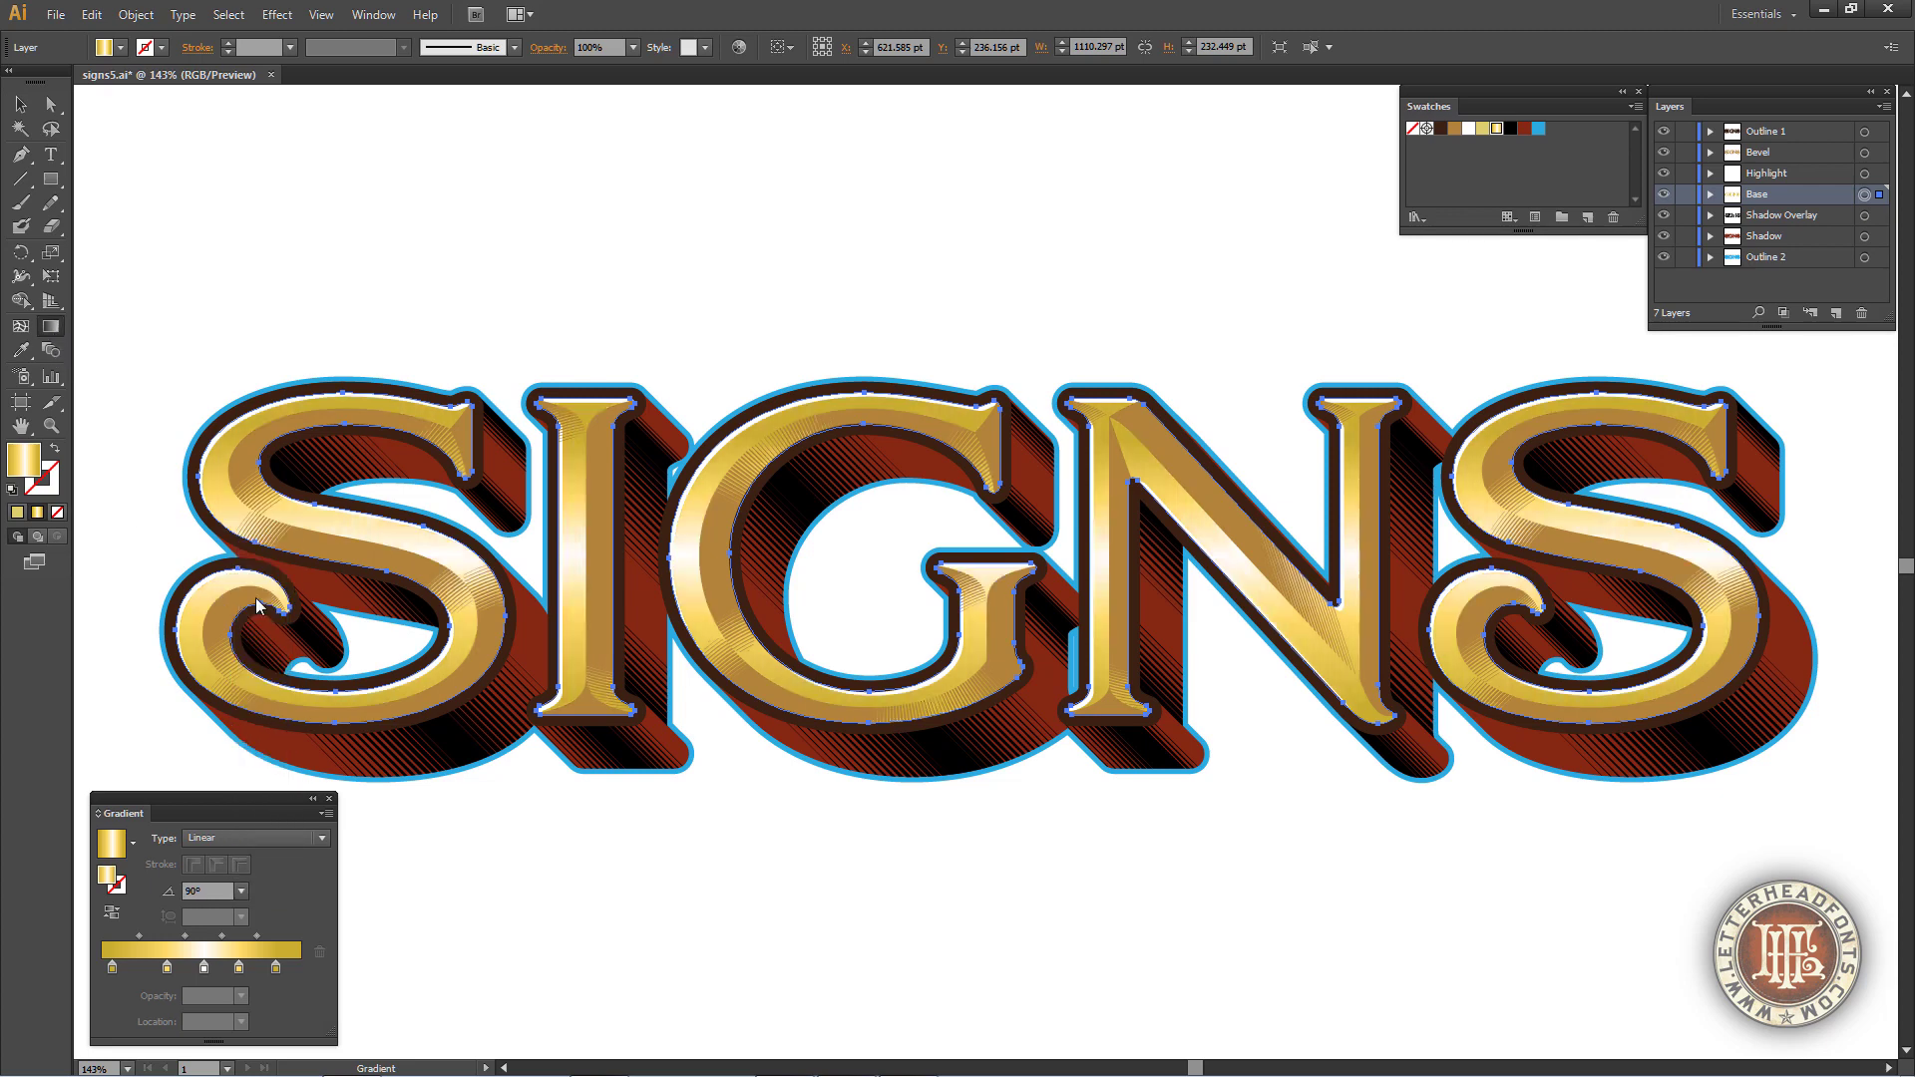
click(20, 103)
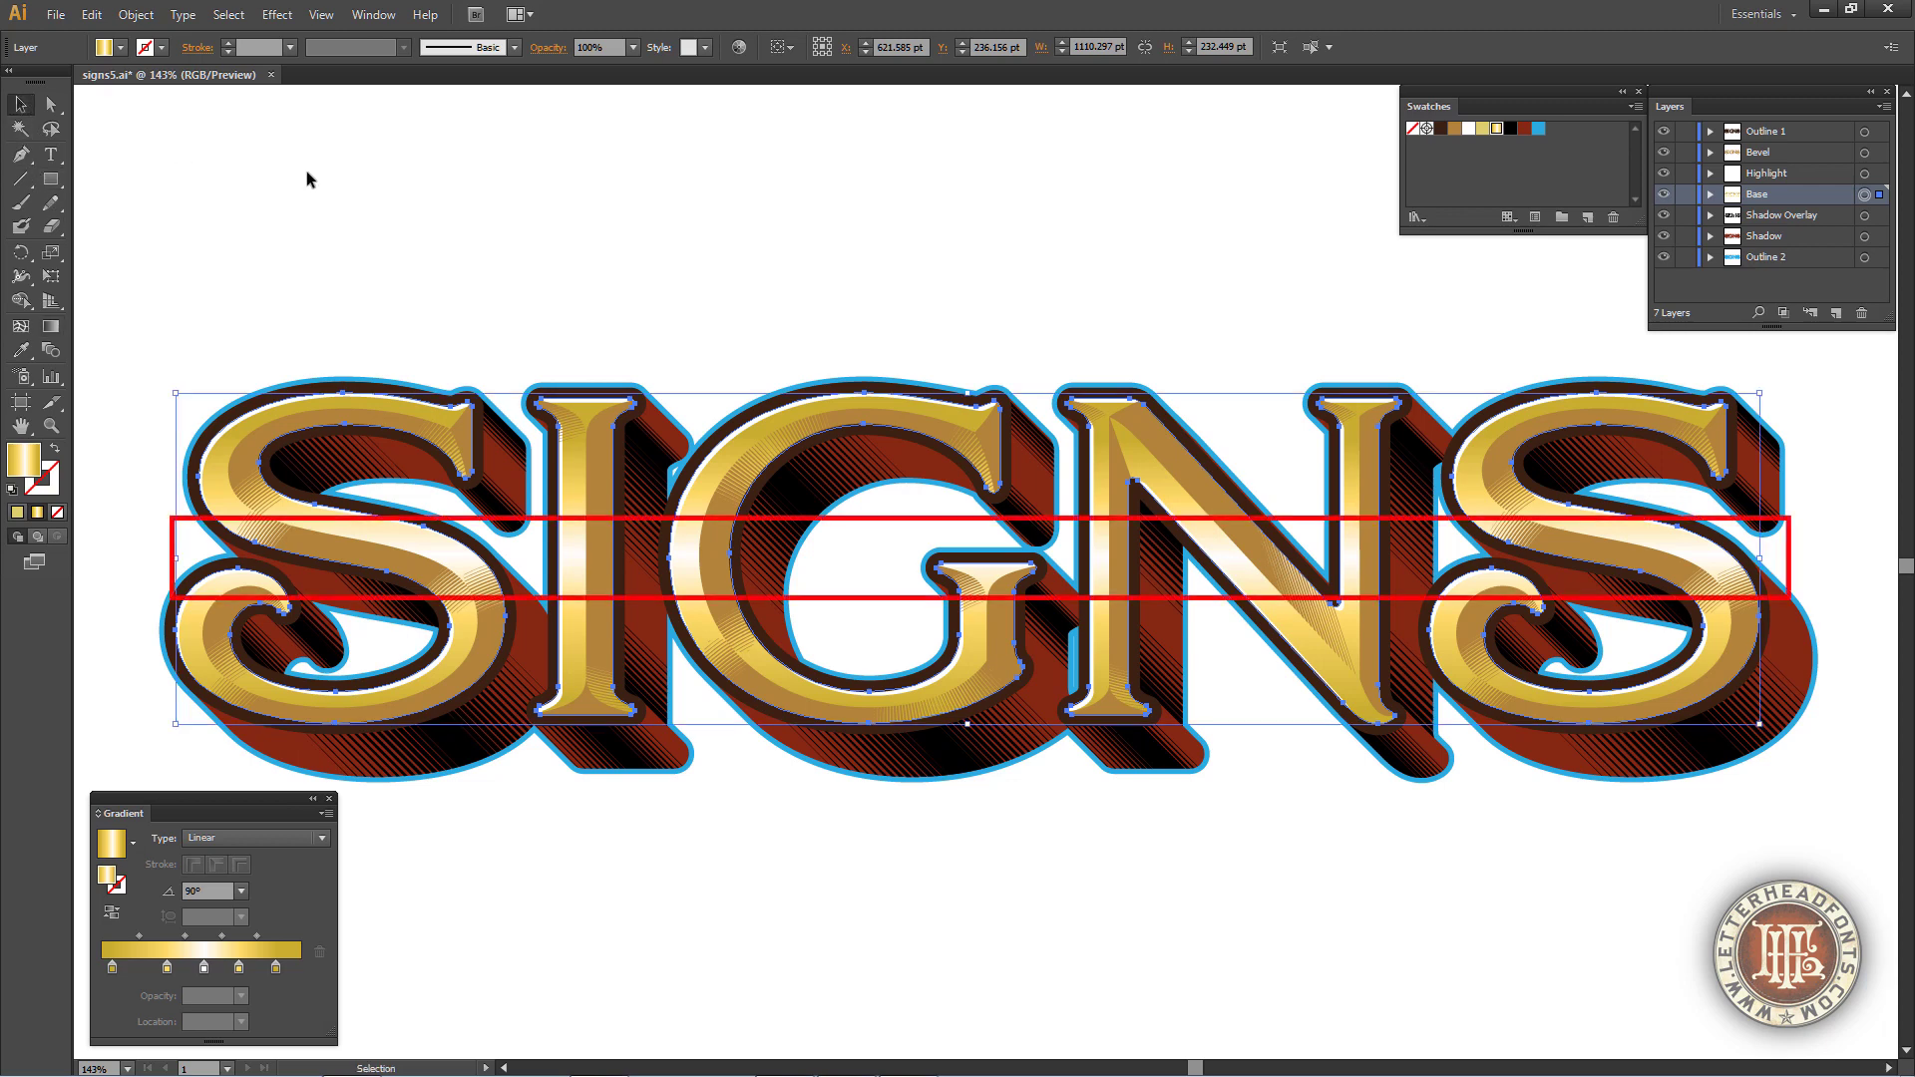
click(610, 188)
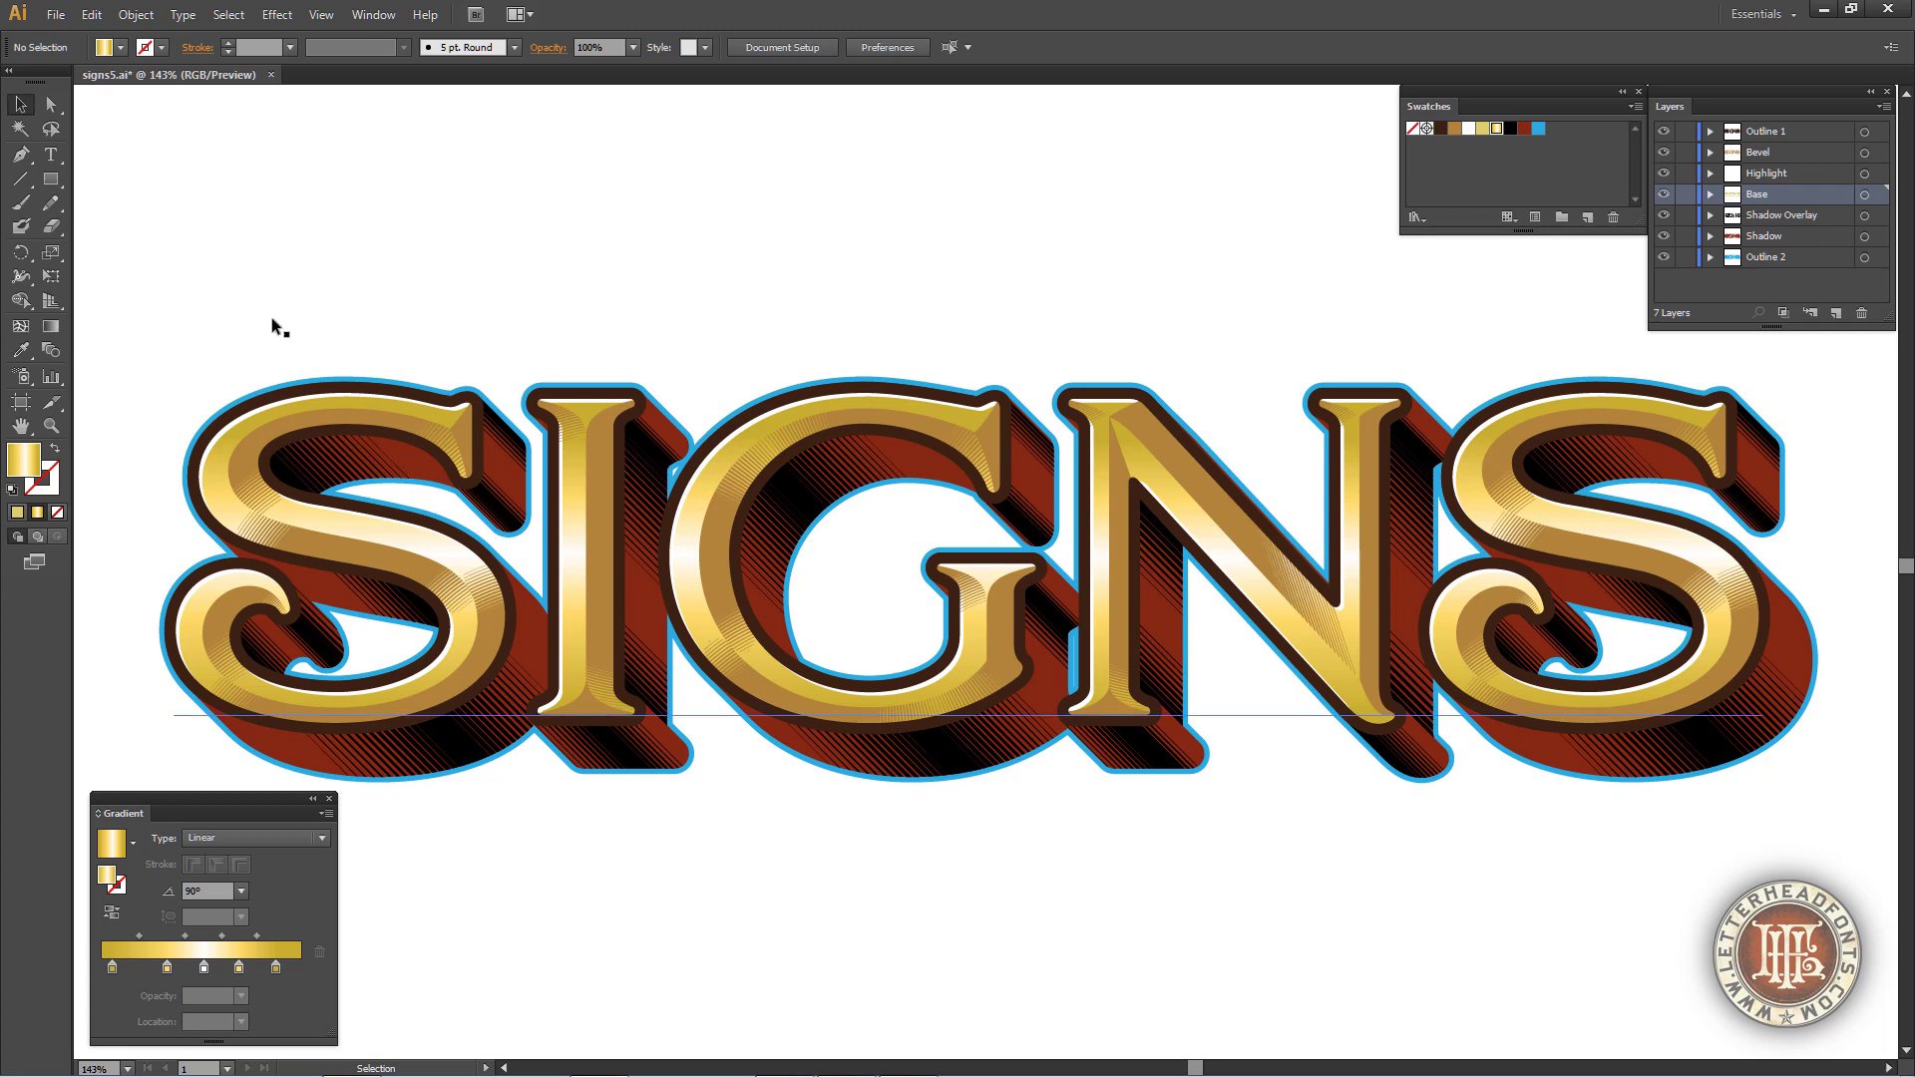
Find and replace every SIGNS text with TAVERN across the layers and clear the text selection
click(91, 14)
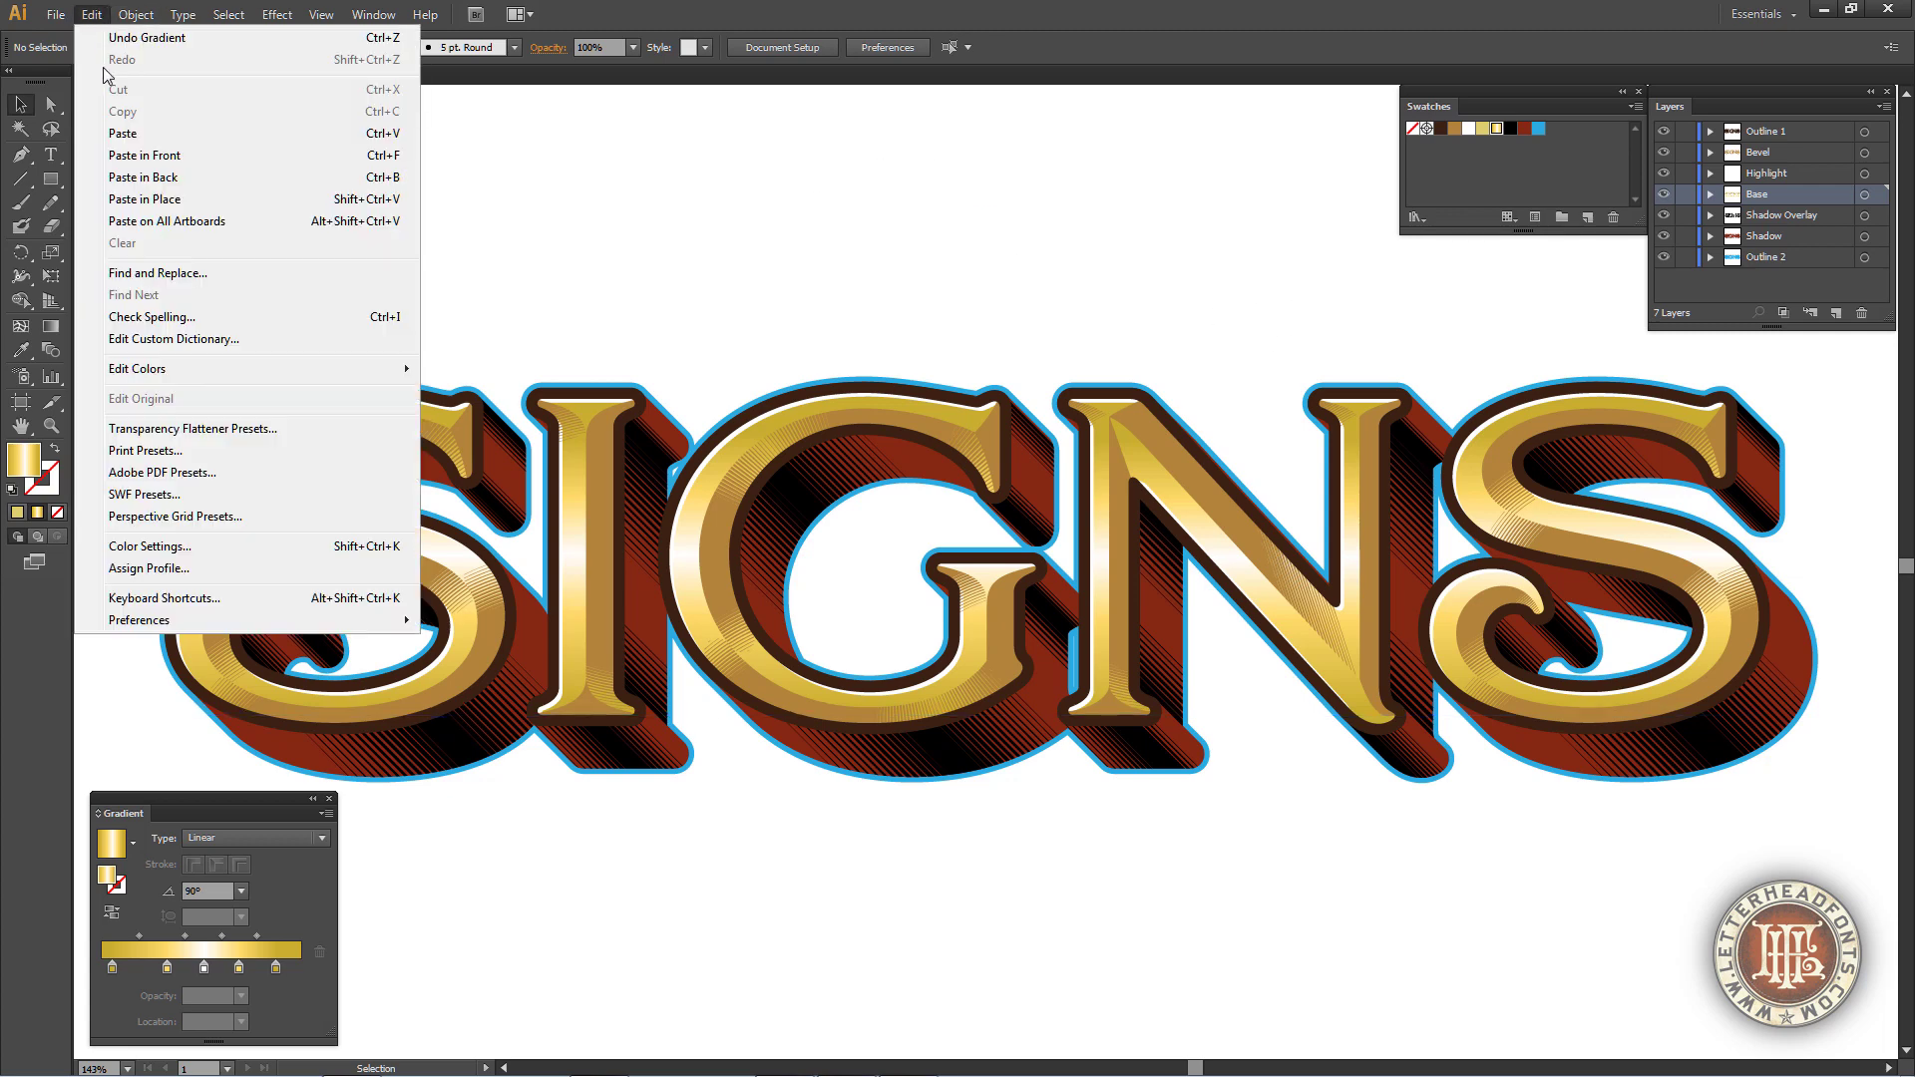
click(158, 275)
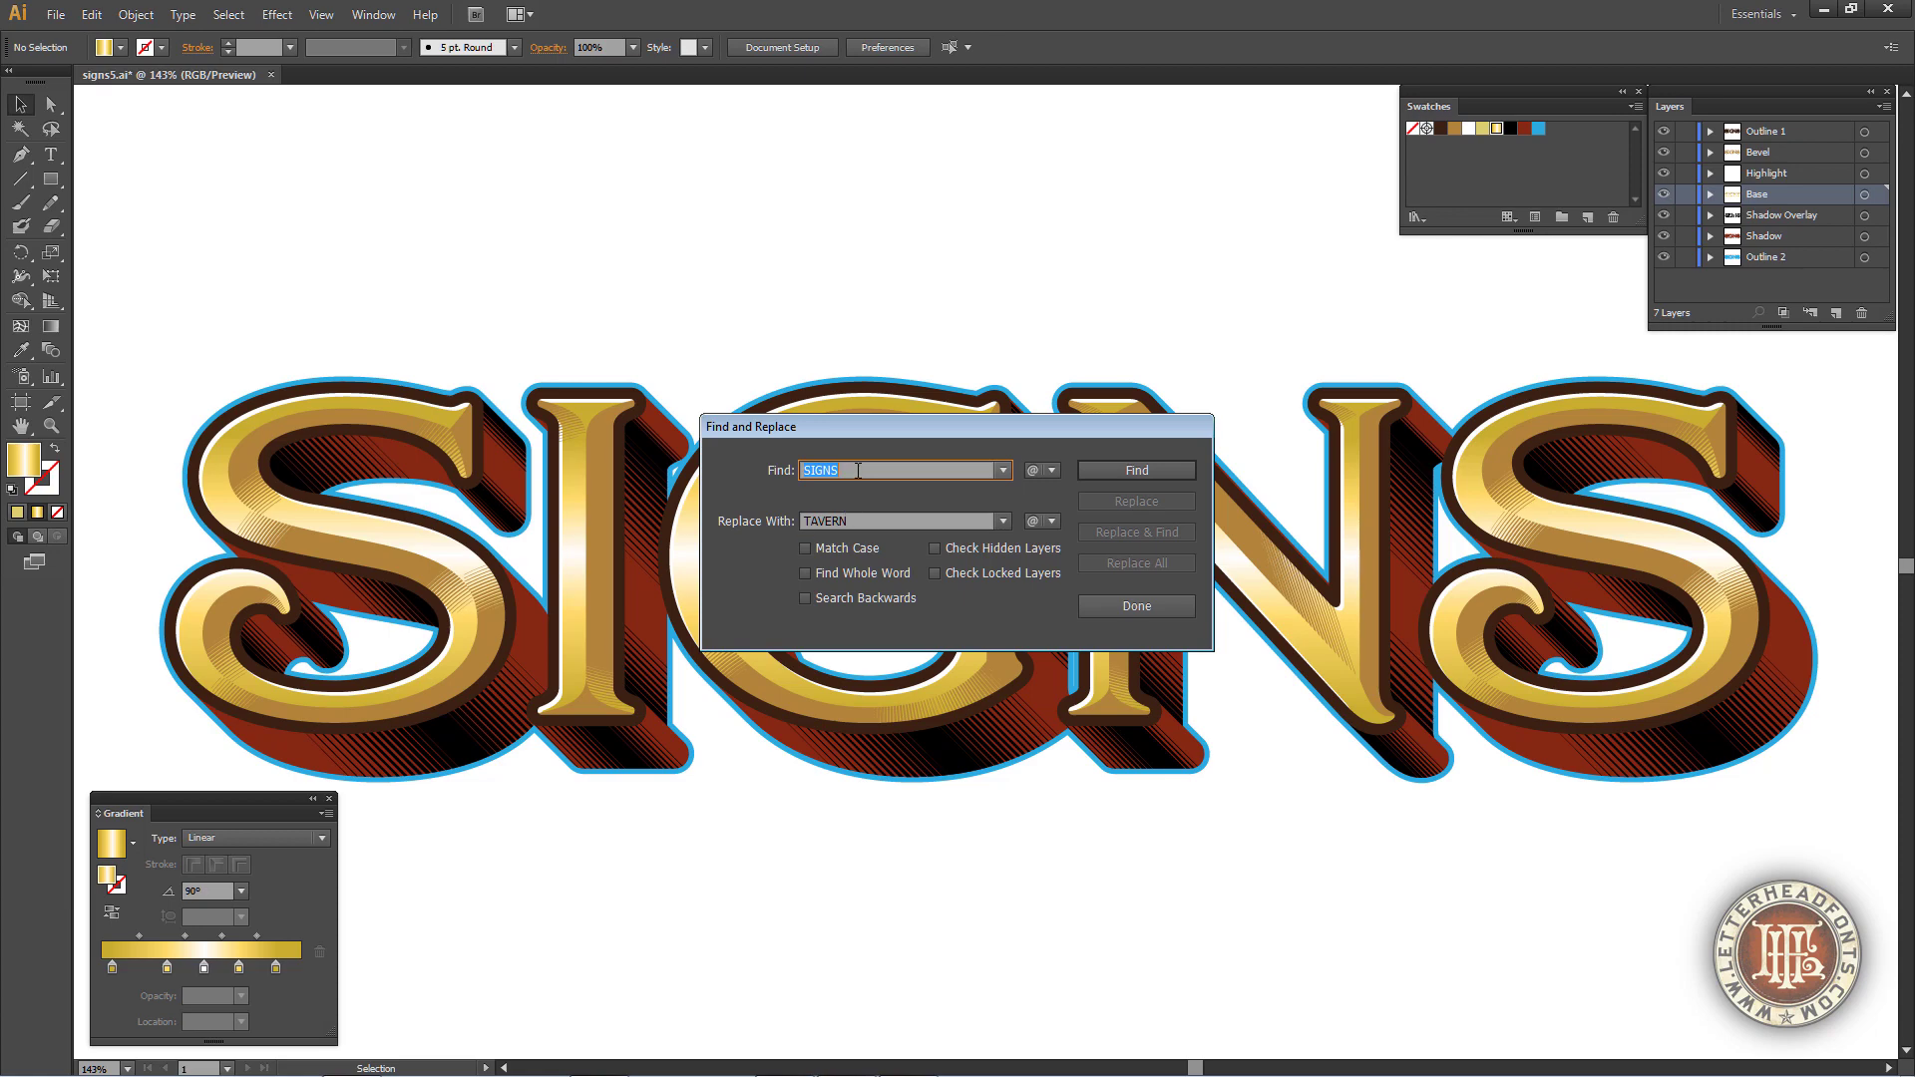
click(1132, 473)
click(1147, 561)
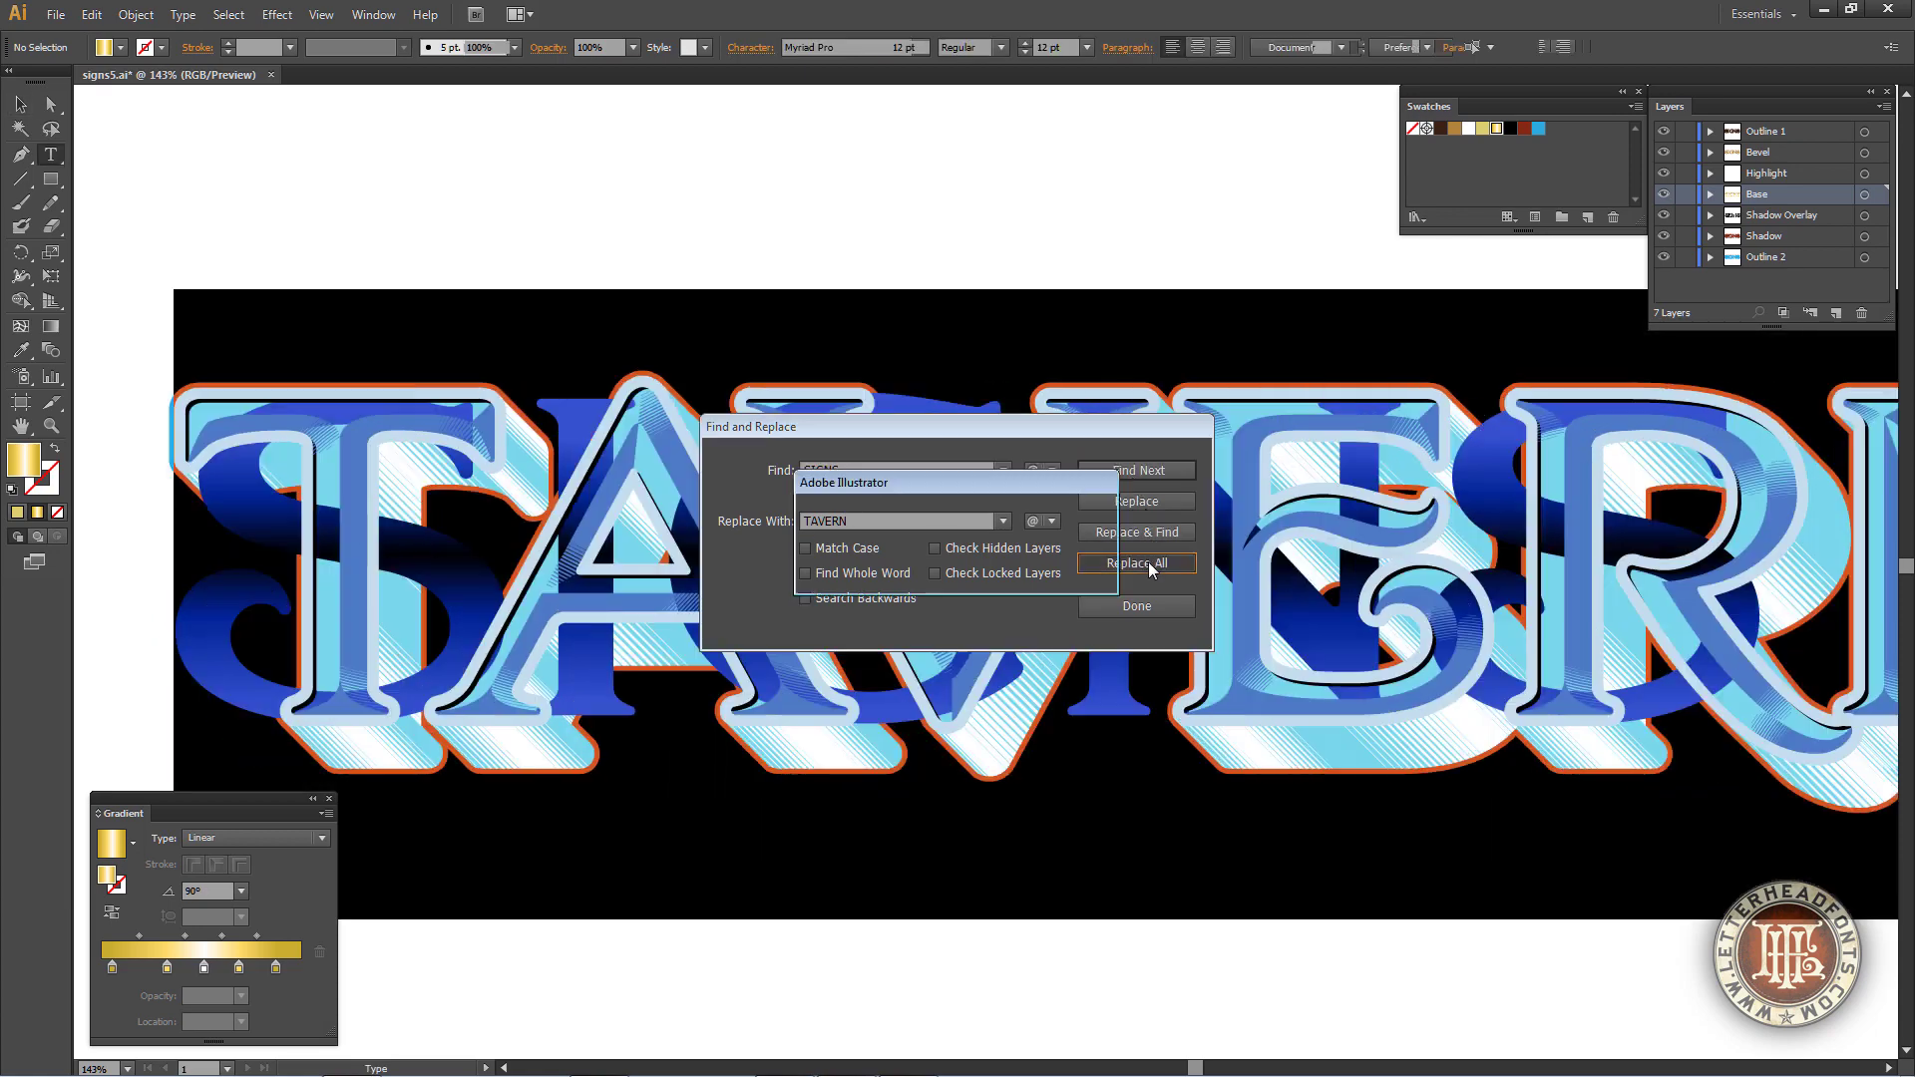
key(Return)
click(1142, 606)
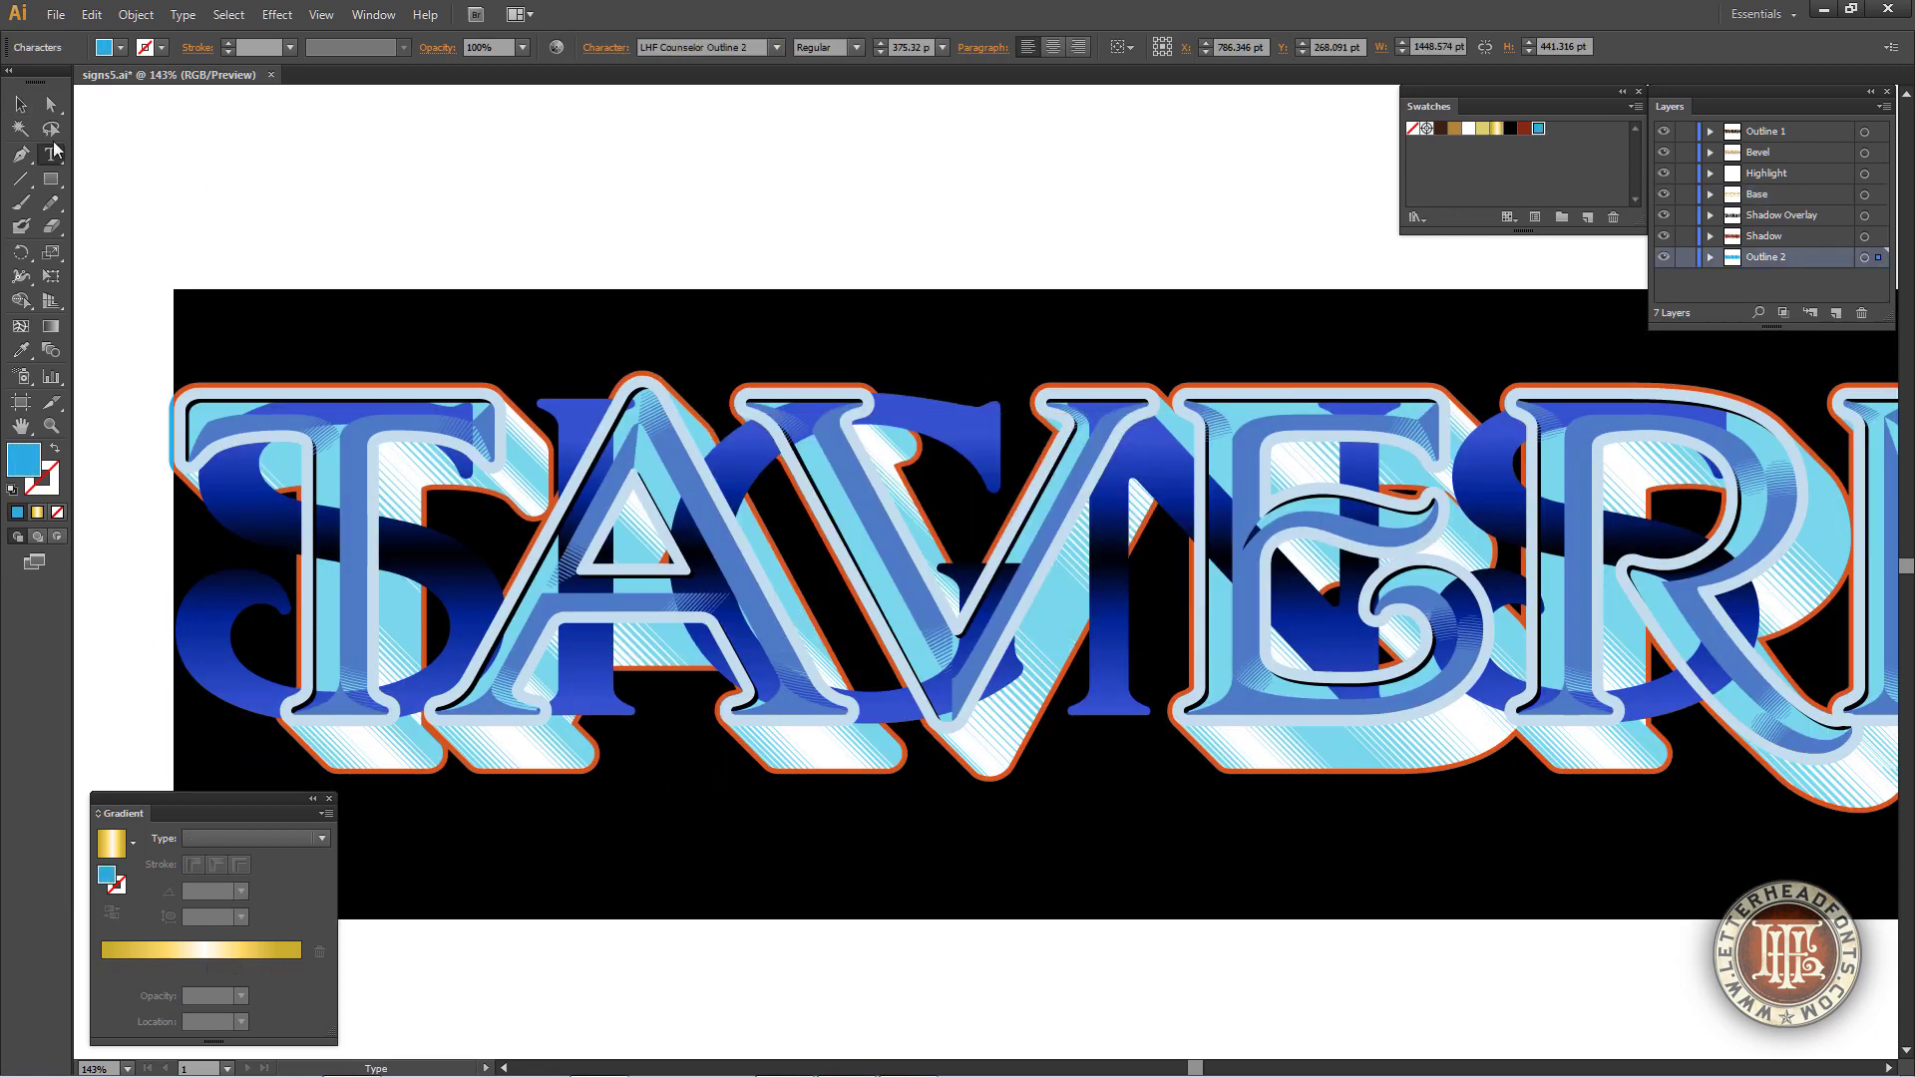
click(18, 104)
click(547, 192)
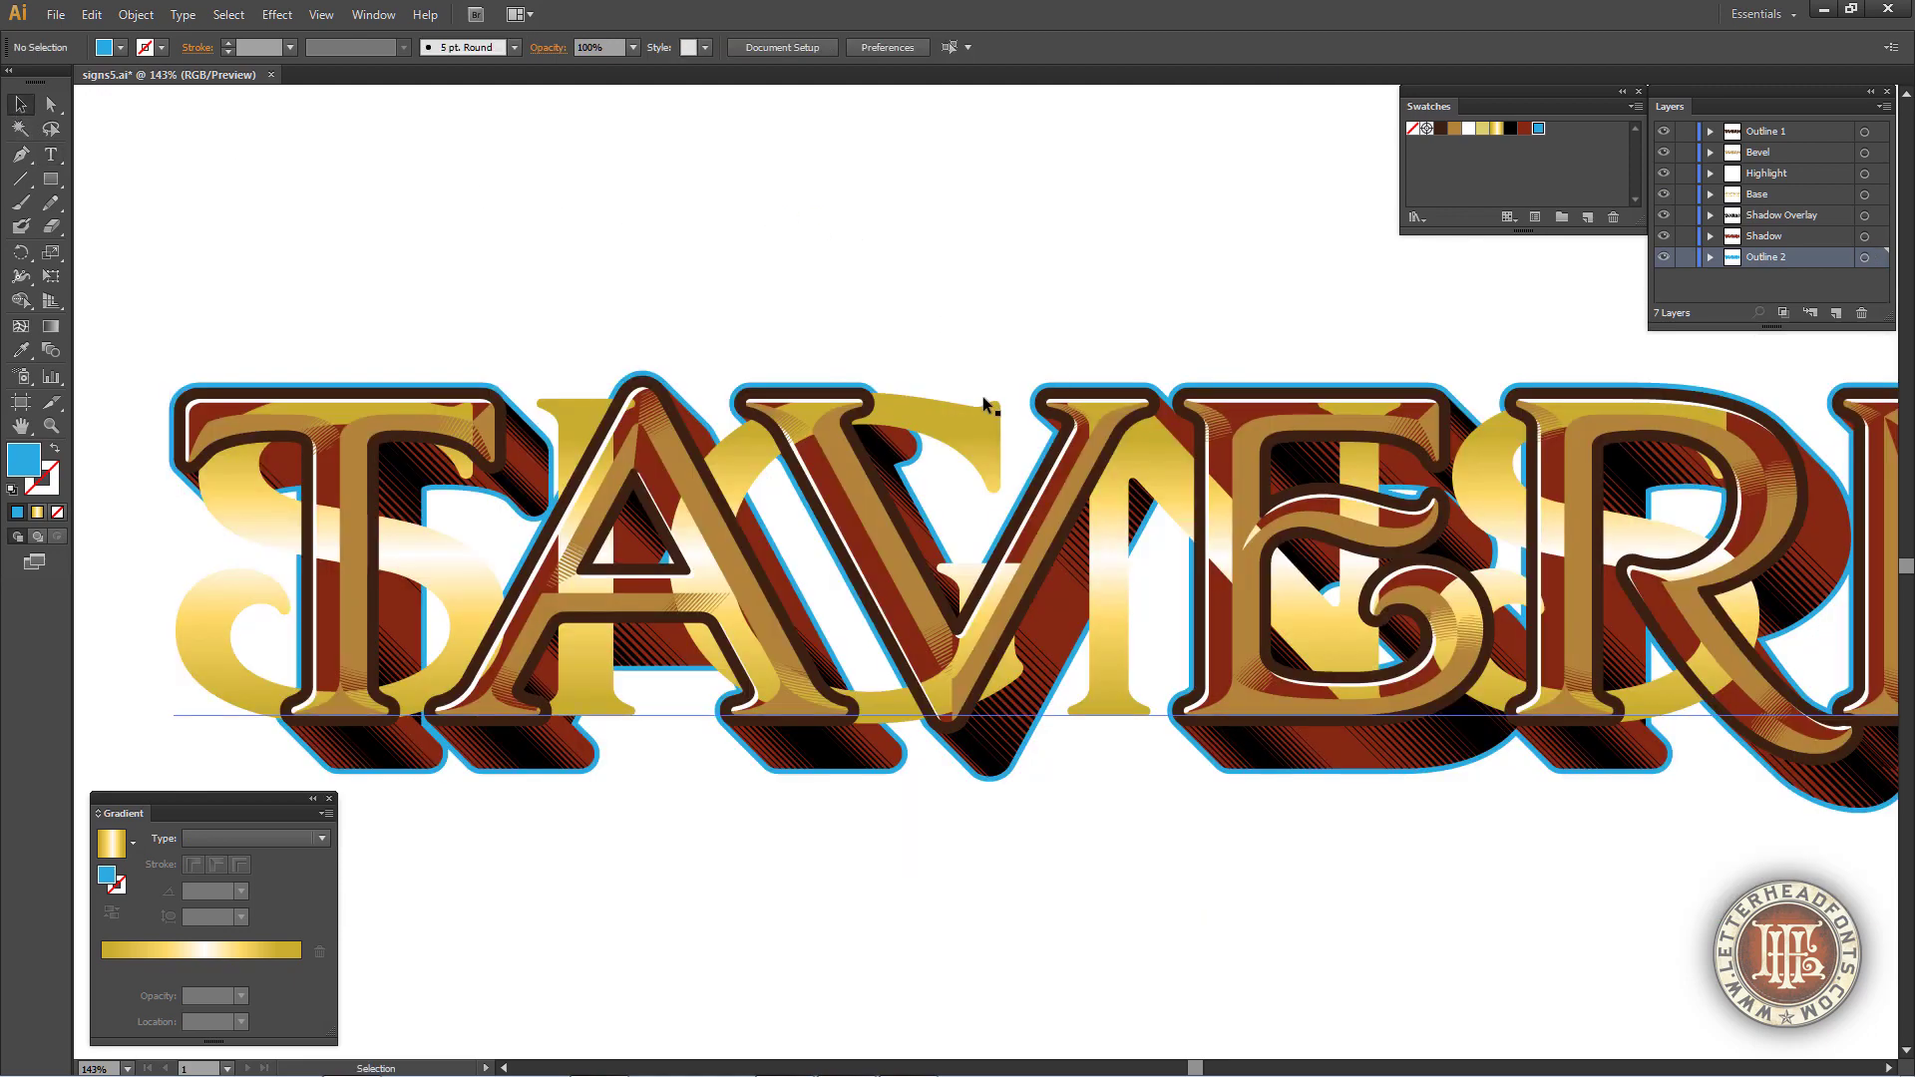